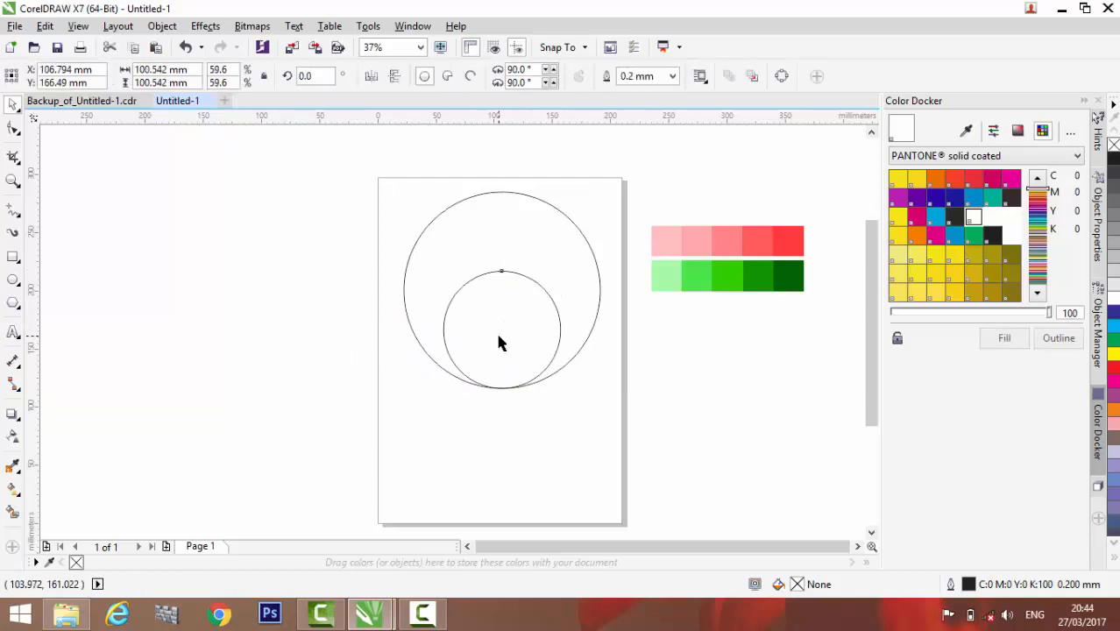
- Shrink the inner circle to about 85 mm in diameter, keeping it touching the bottom of the large circle
drag(565, 266, 551, 279)
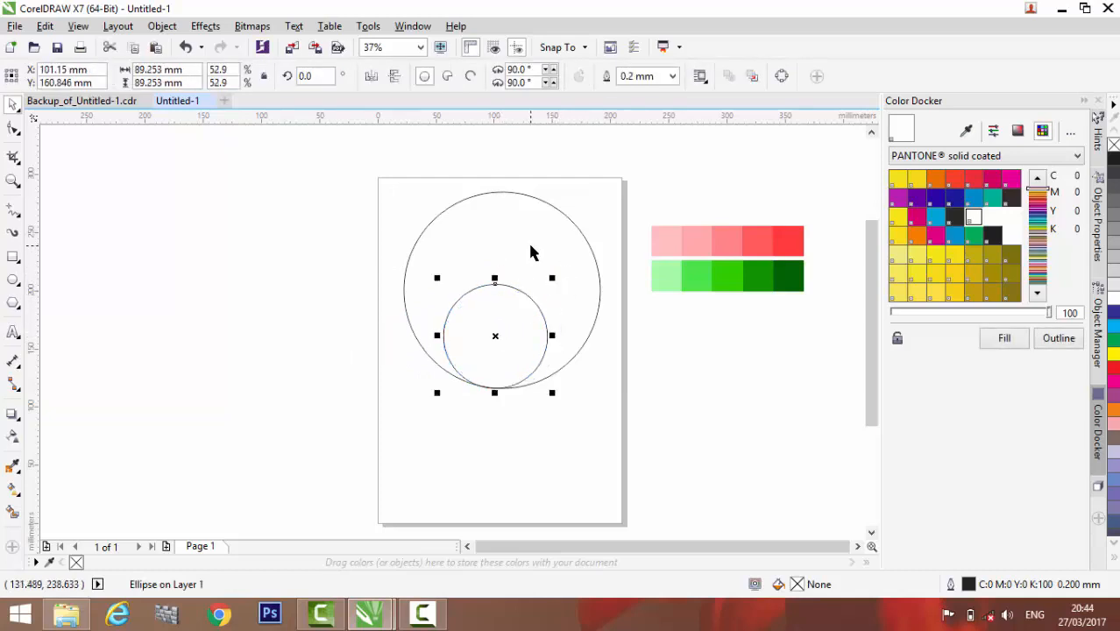
shift+click(531, 252)
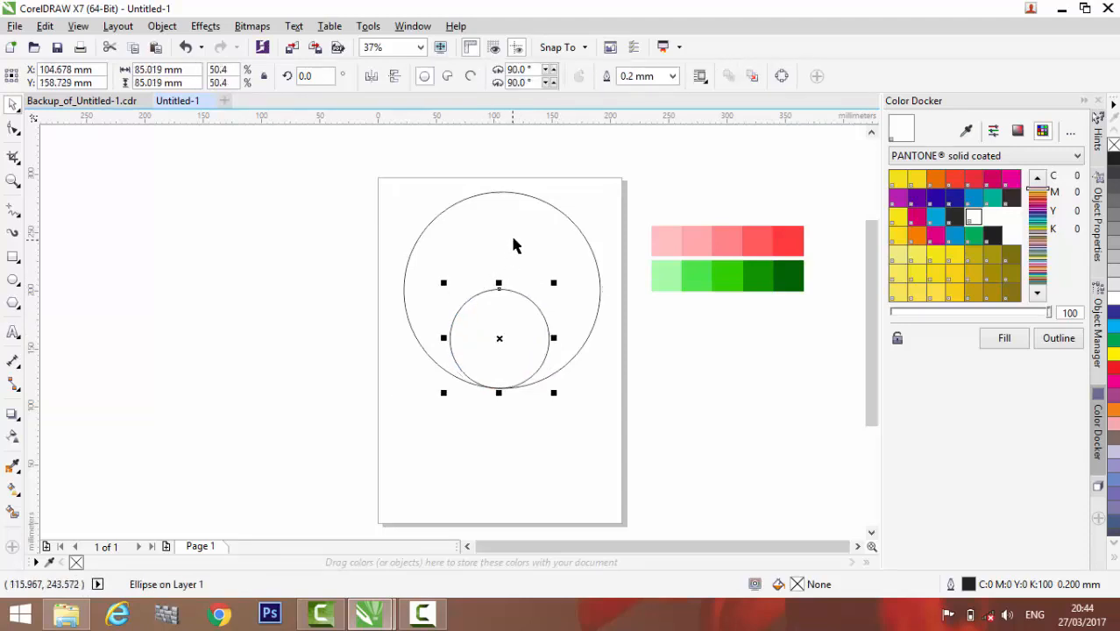
shift+click(514, 238)
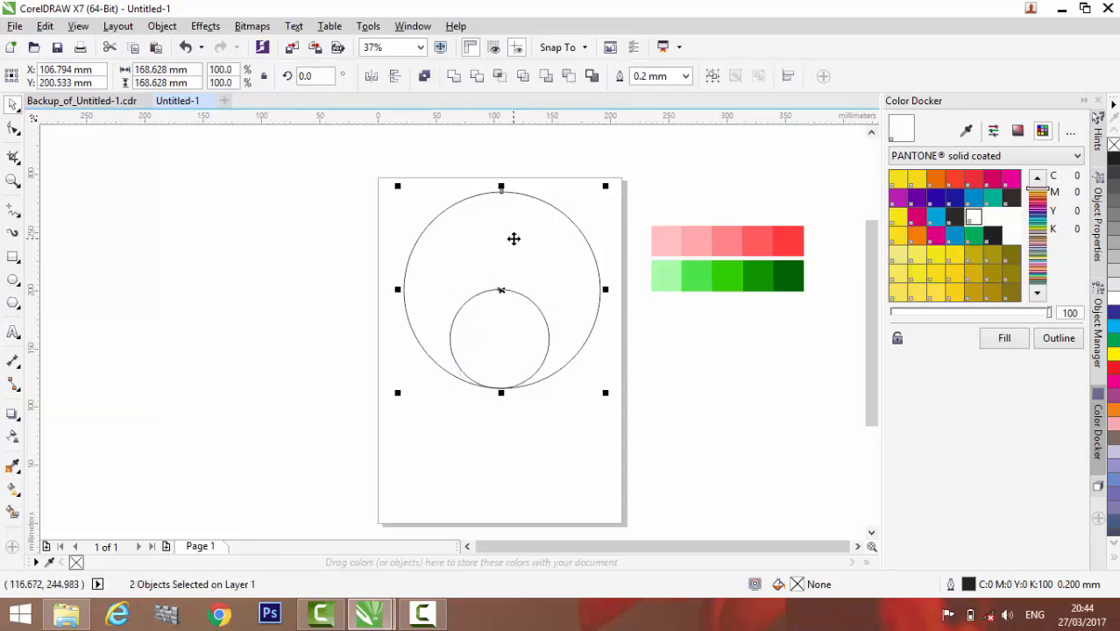
click(358, 348)
- Convert the large circle to a pie and reduce it to the lower-left quarter, from about 181° to 270°
click(521, 227)
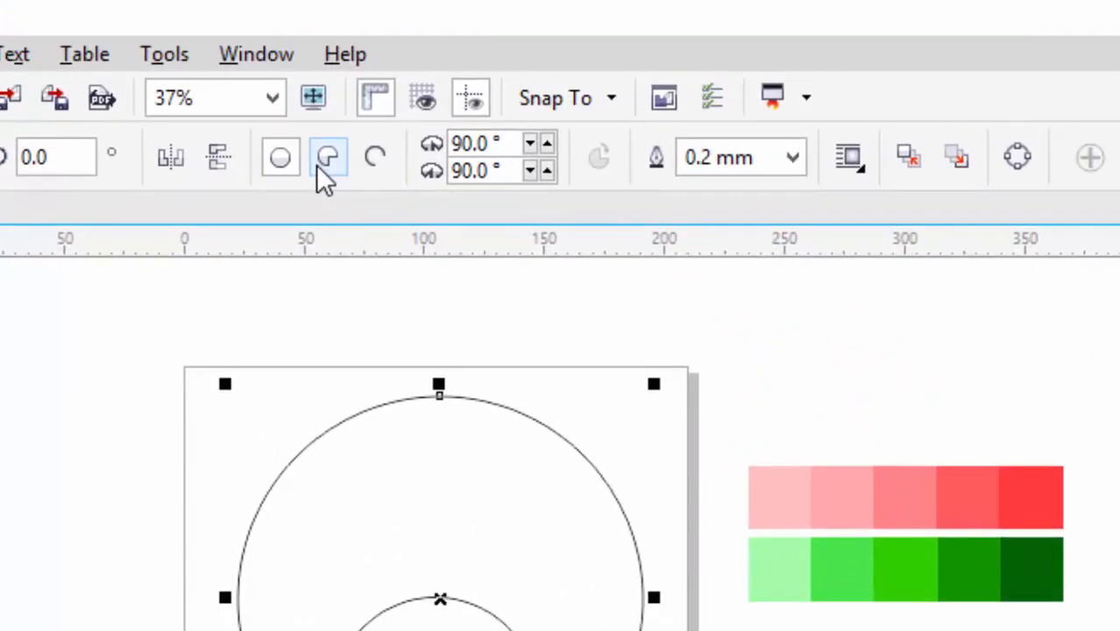
click(324, 163)
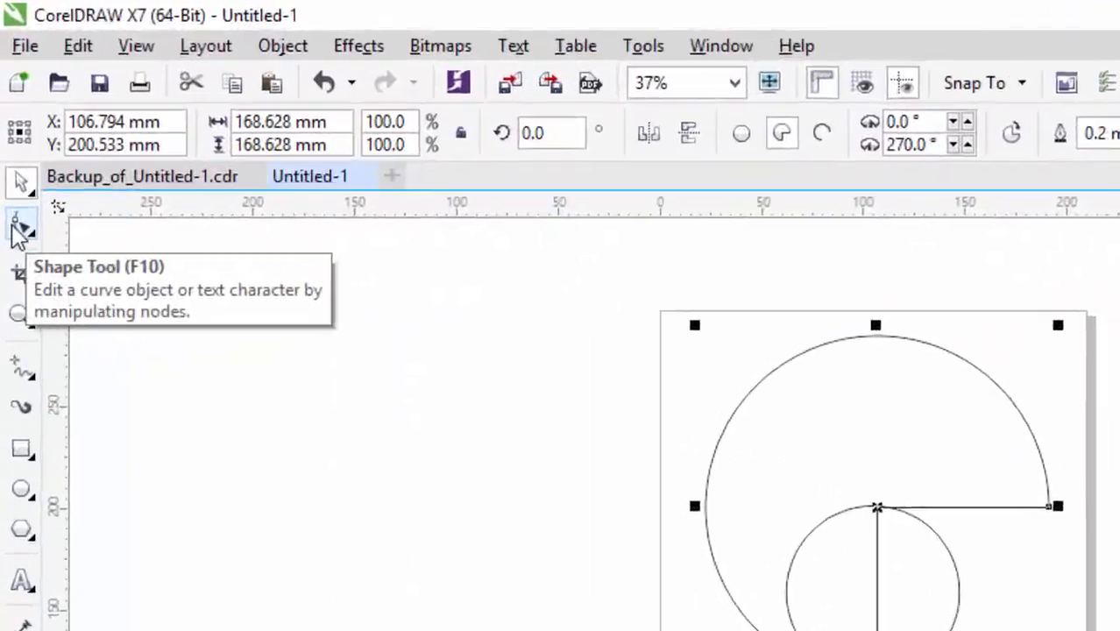
click(20, 230)
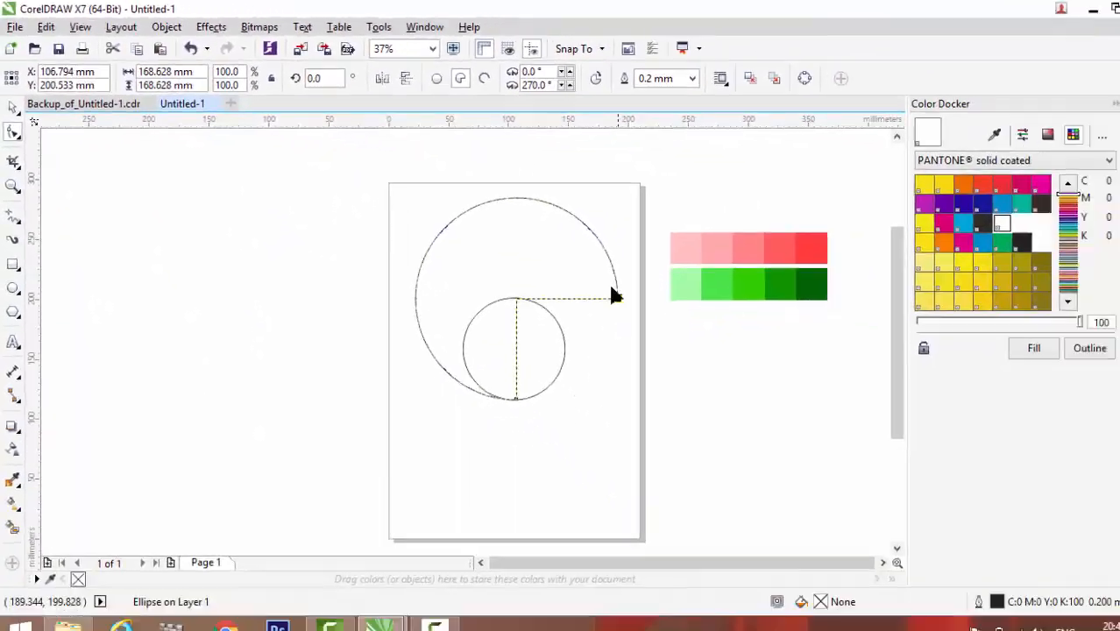
drag(616, 296, 451, 290)
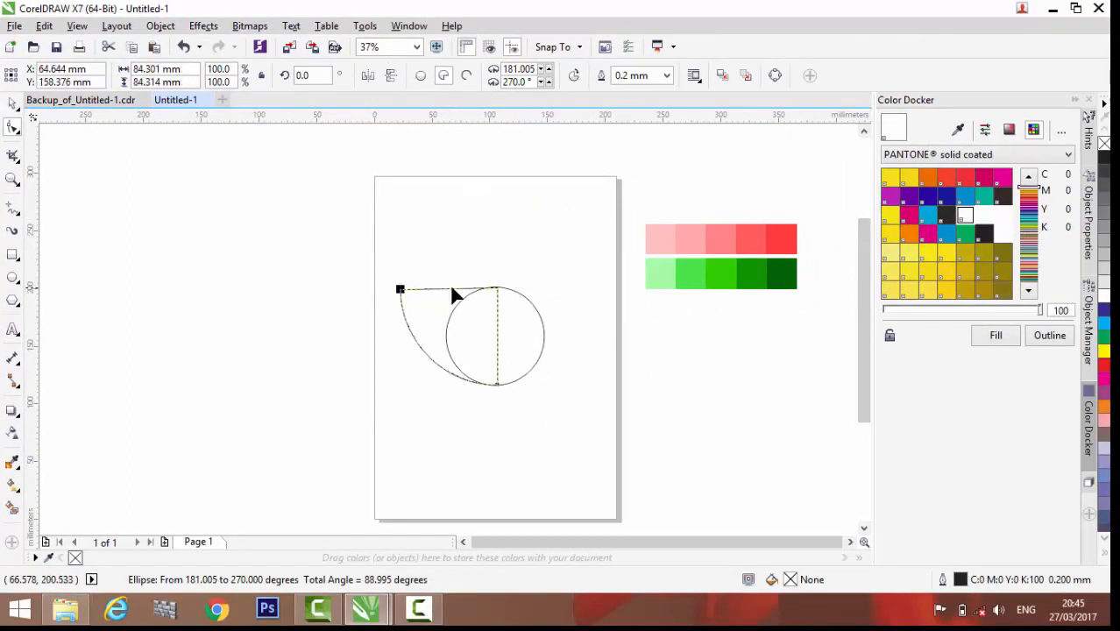
click(12, 106)
click(570, 349)
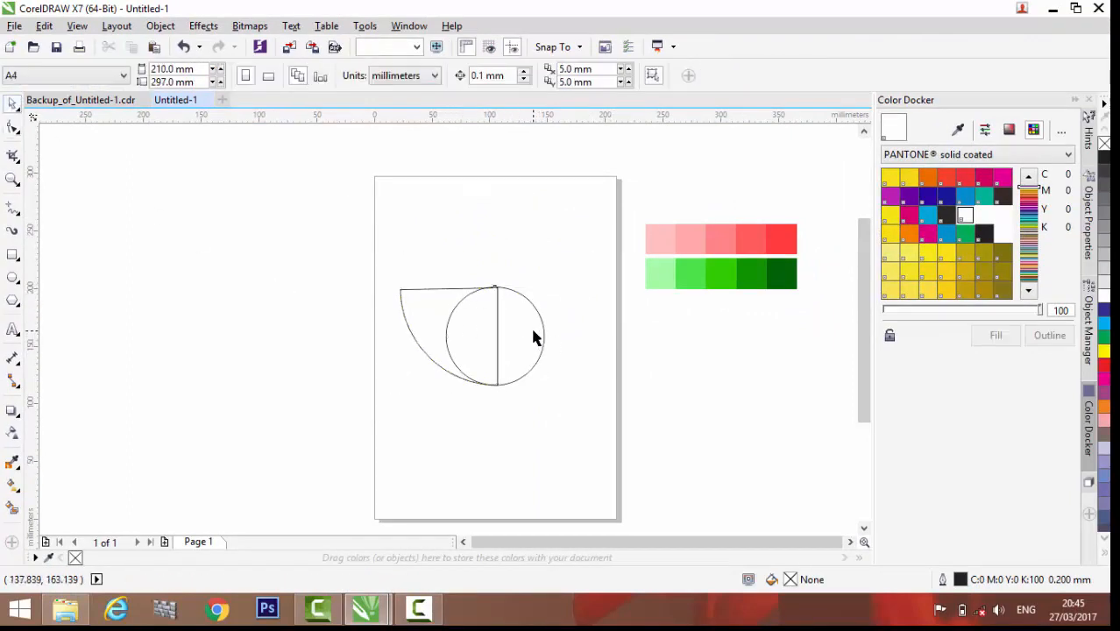
- Trim the quarter pie with the small circle to remove the overlapping area
click(534, 333)
key(Escape)
click(427, 308)
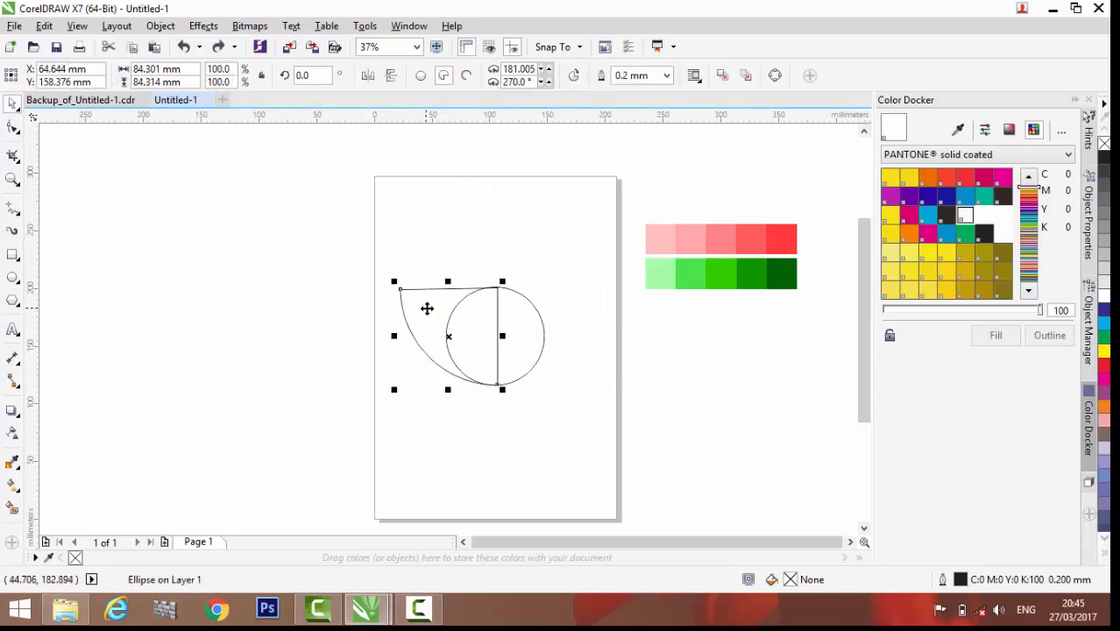
shift+click(539, 324)
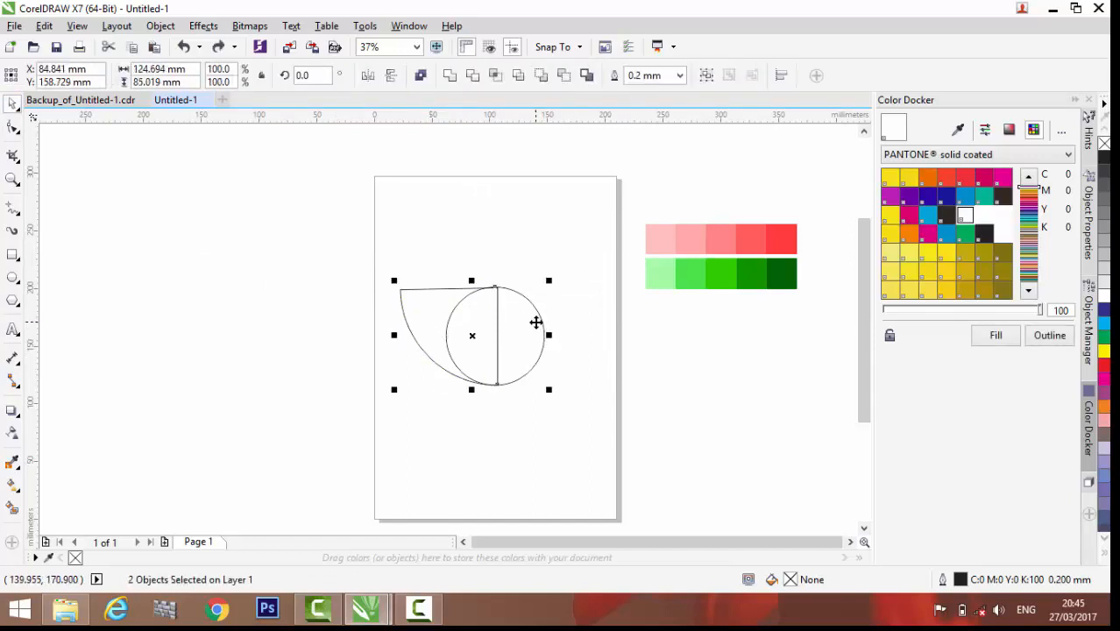
click(570, 324)
click(514, 325)
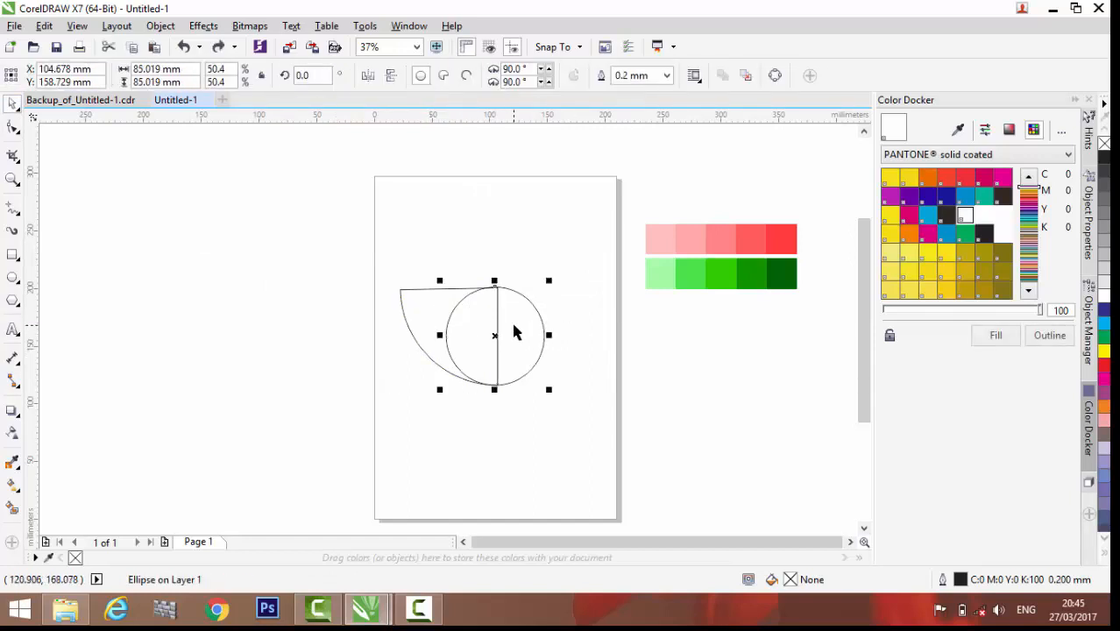
shift+click(430, 313)
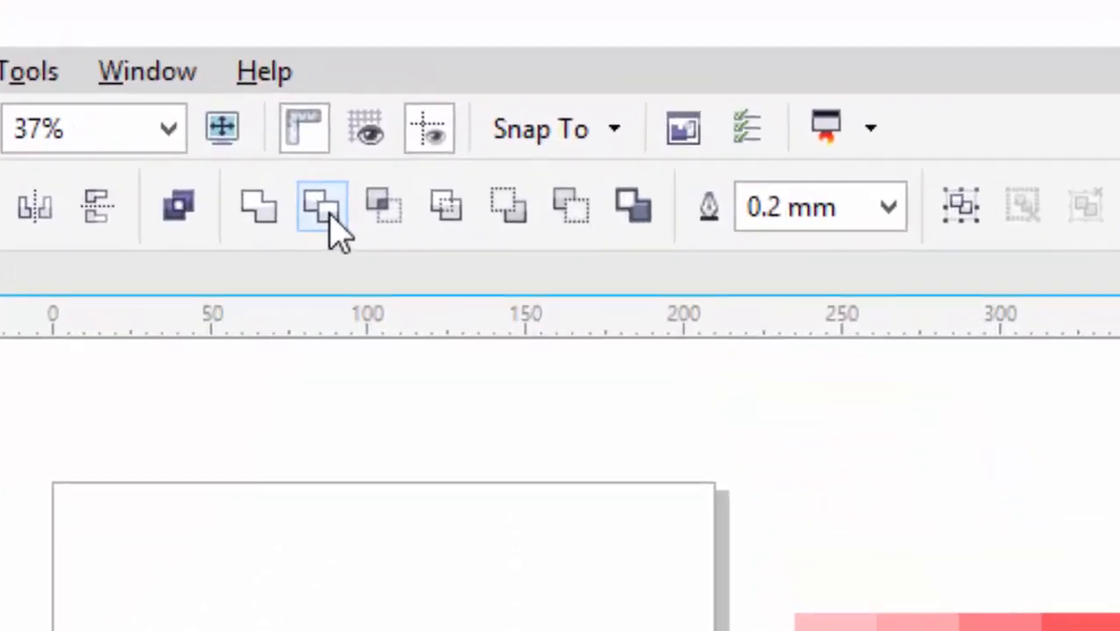
click(330, 216)
click(532, 300)
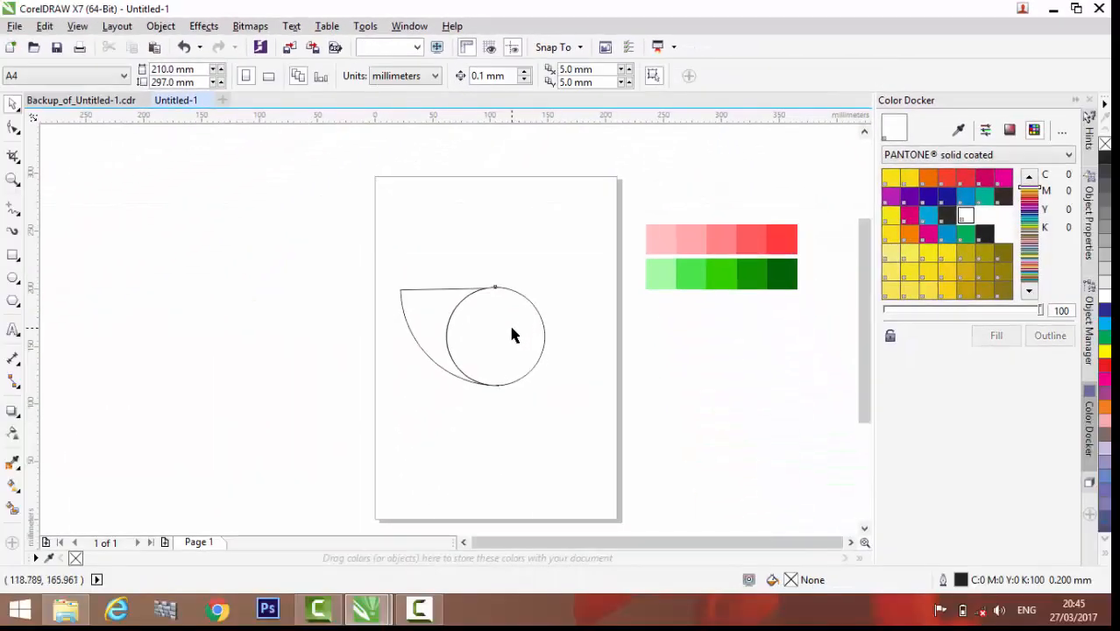
click(492, 325)
click(373, 263)
- Delete the trimmed shape's upper node where its straight top edge meets the circle
click(427, 310)
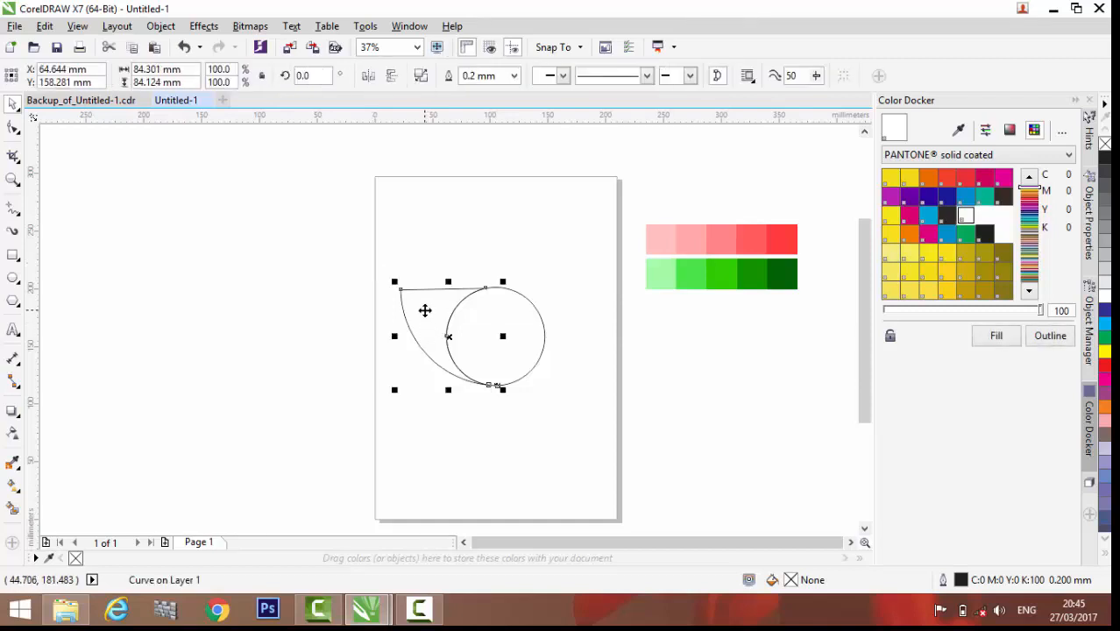
click(13, 130)
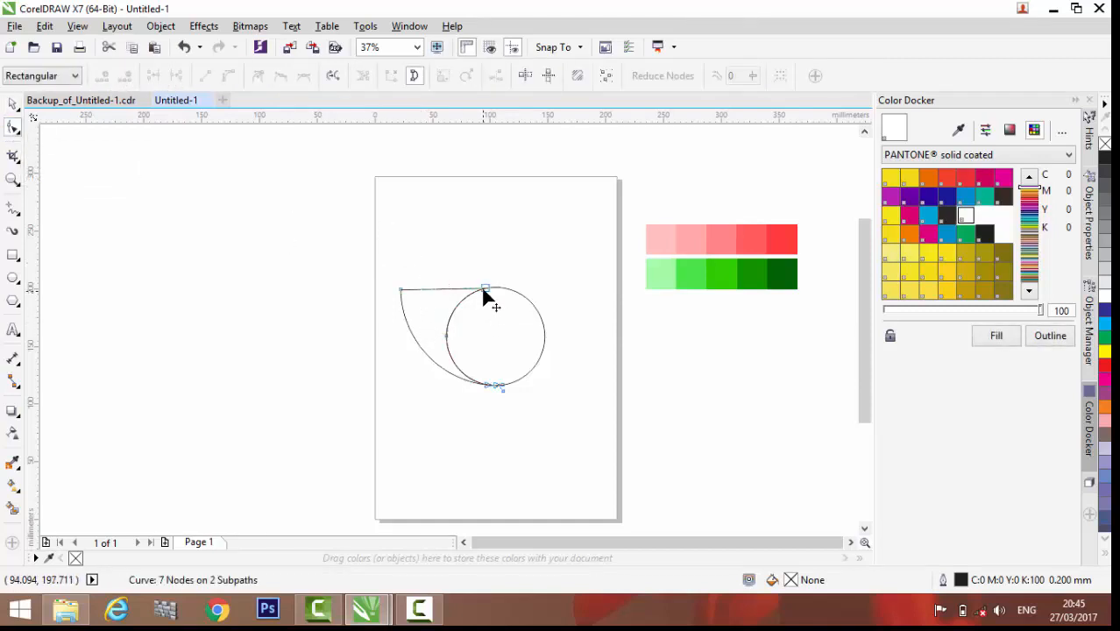
drag(485, 290, 462, 292)
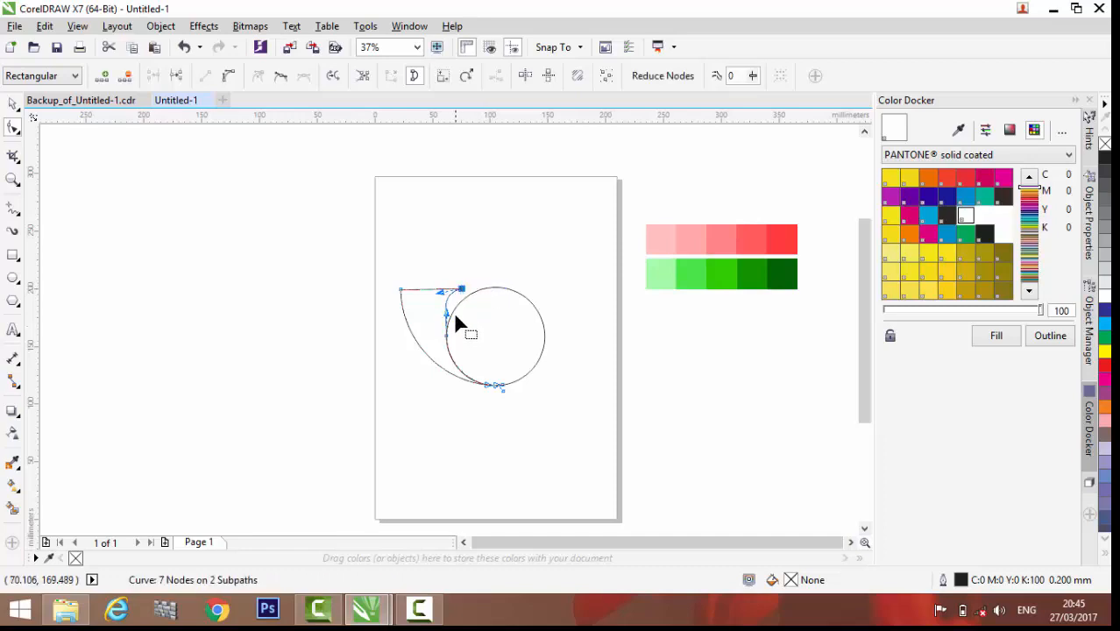
scroll(453, 311, up, 2)
scroll(455, 312, up, 2)
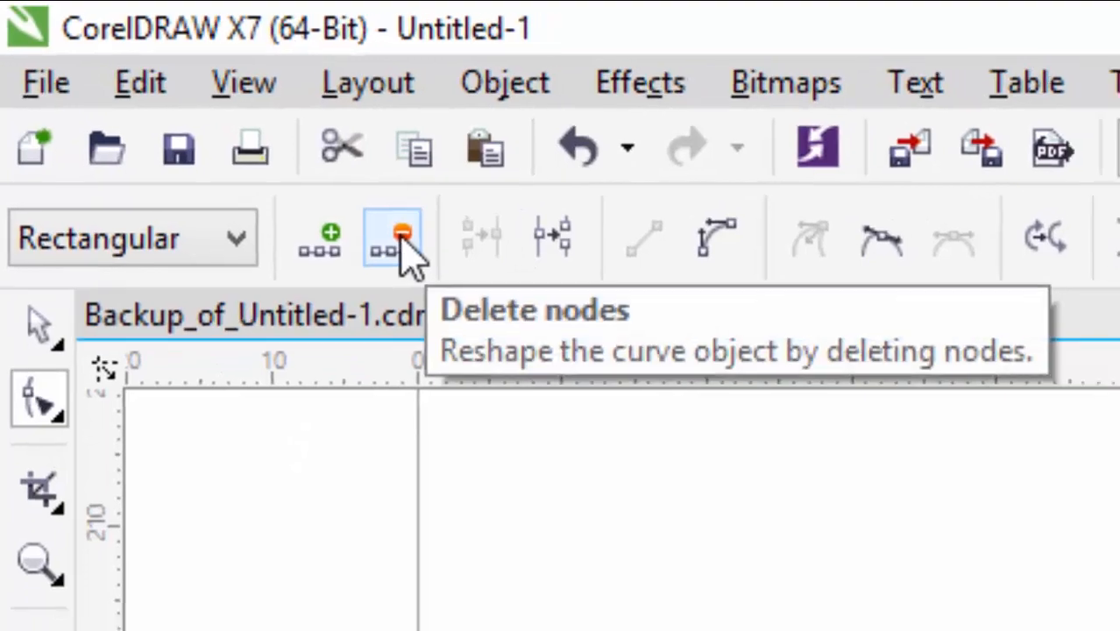
click(420, 250)
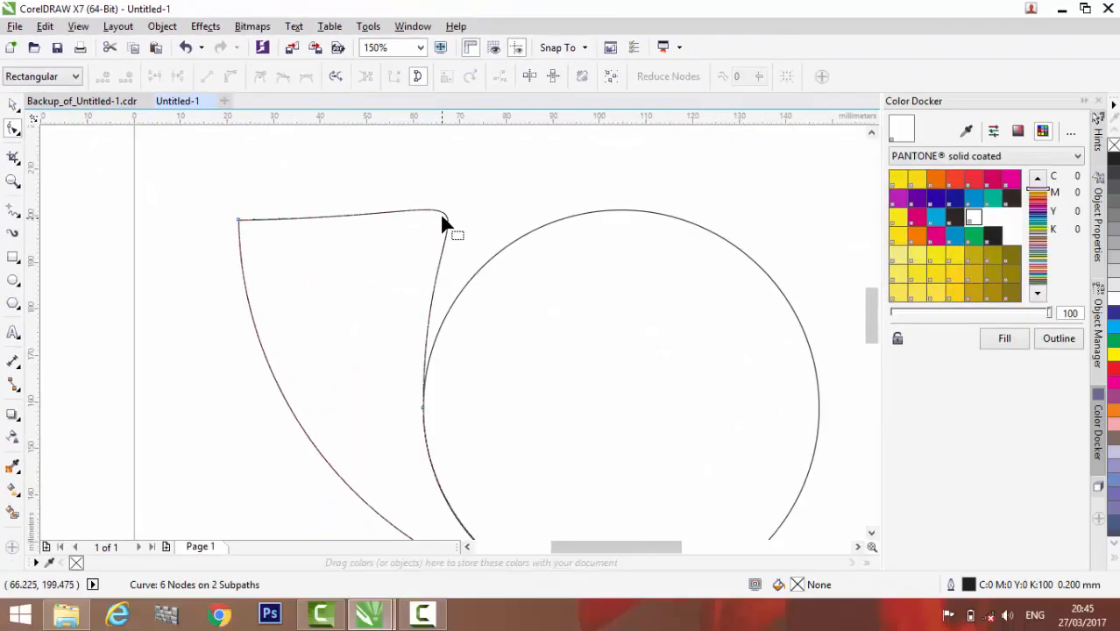
- Bend the upper edge into a smooth leaf curve by adjusting the handles of the tip and circle-side nodes
click(441, 219)
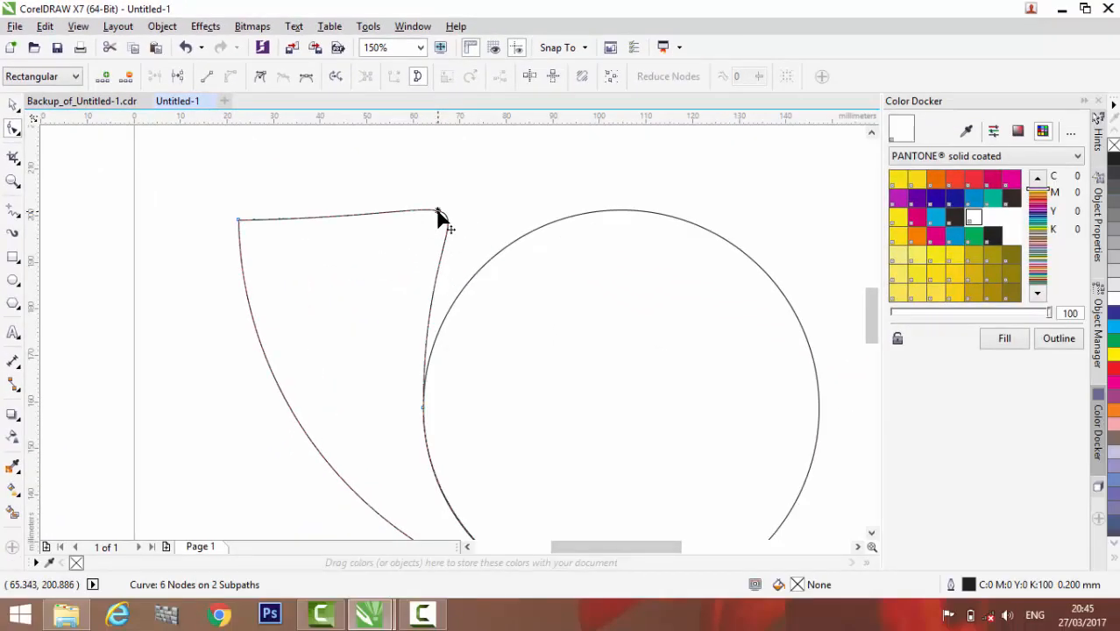
click(238, 220)
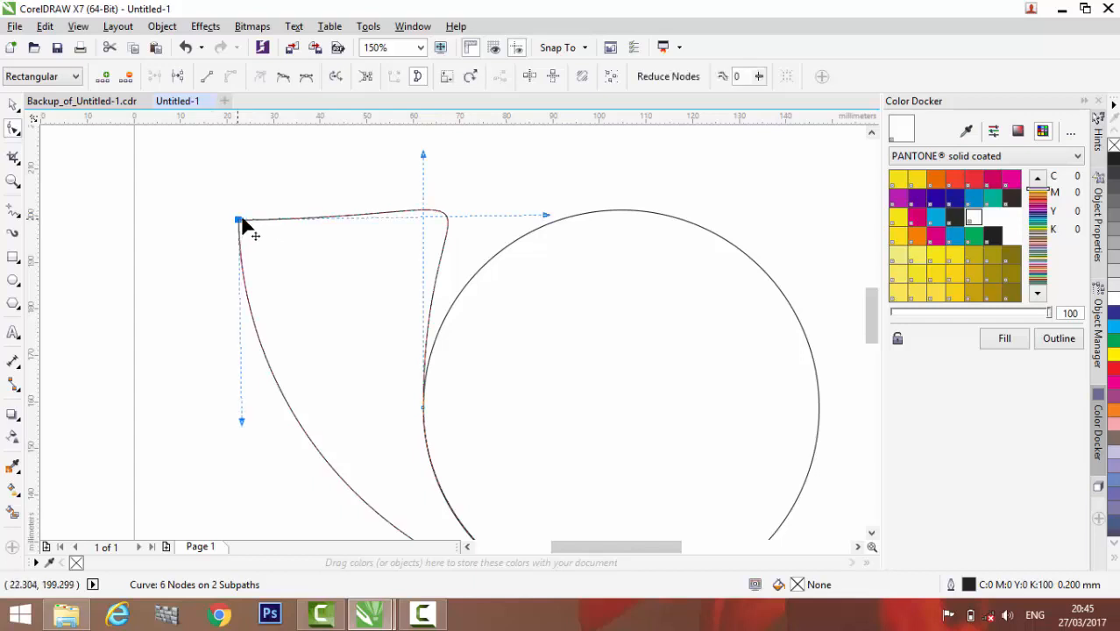
drag(543, 217, 375, 193)
drag(423, 154, 420, 314)
scroll(430, 317, down, 2)
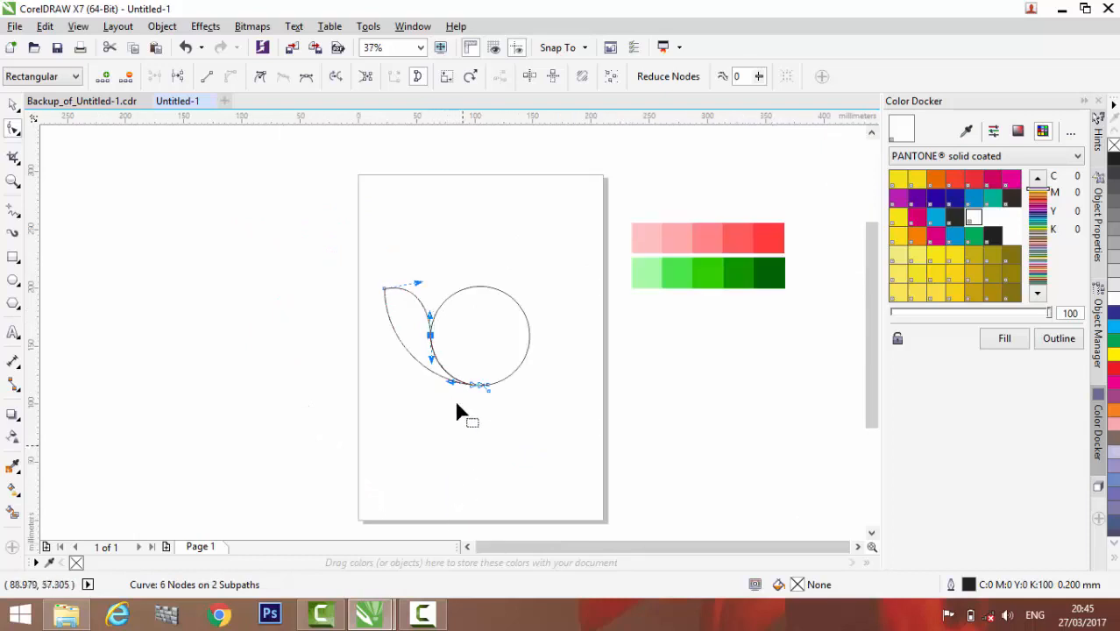
- Adjust the leaf's lower inner edge to follow the circle's outline more closely
scroll(456, 395, up, 3)
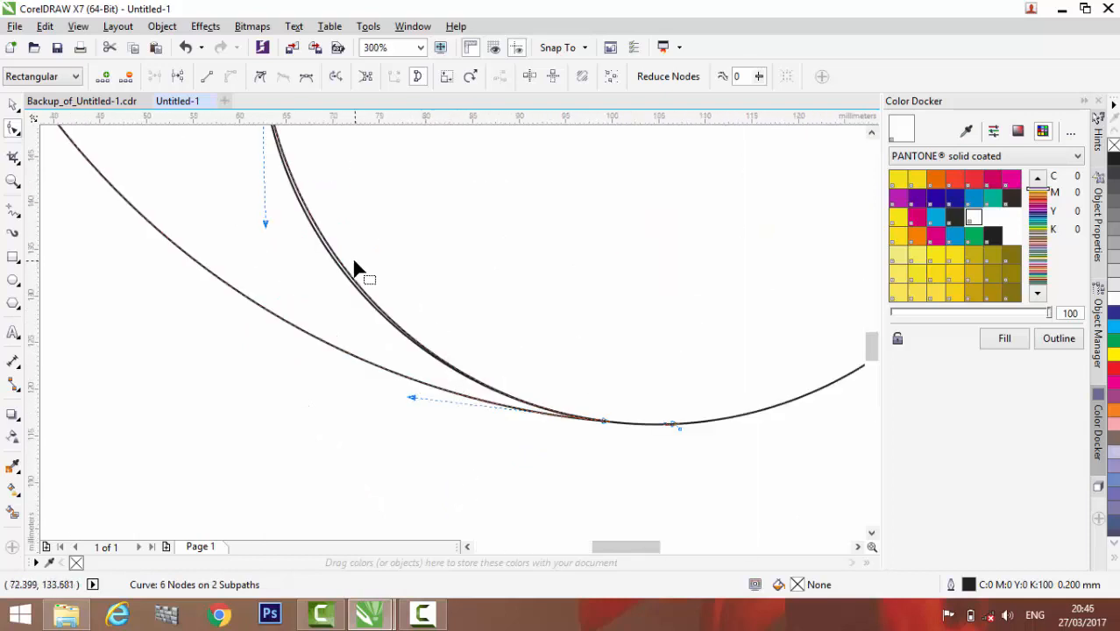
scroll(350, 262, down, 1)
mouse_move(308, 244)
mouse_down()
mouse_move(318, 243)
mouse_move(295, 247)
mouse_up()
scroll(314, 245, down, 1)
scroll(318, 244, up, 2)
scroll(293, 242, down, 3)
- Refine the leaf's upper curve, levelling the tip node's handle and tilting the circle-side node's handle slightly outward
scroll(298, 242, up, 1)
scroll(302, 181, up, 1)
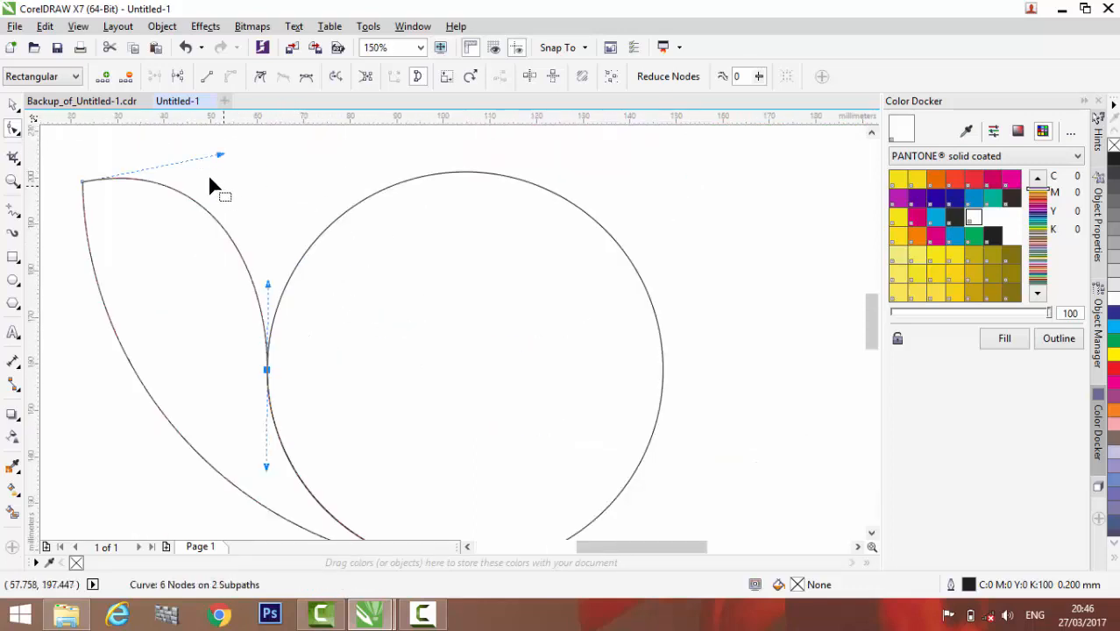
mouse_move(220, 156)
mouse_down()
mouse_move(228, 196)
mouse_move(255, 175)
mouse_move(228, 176)
mouse_up()
click(264, 274)
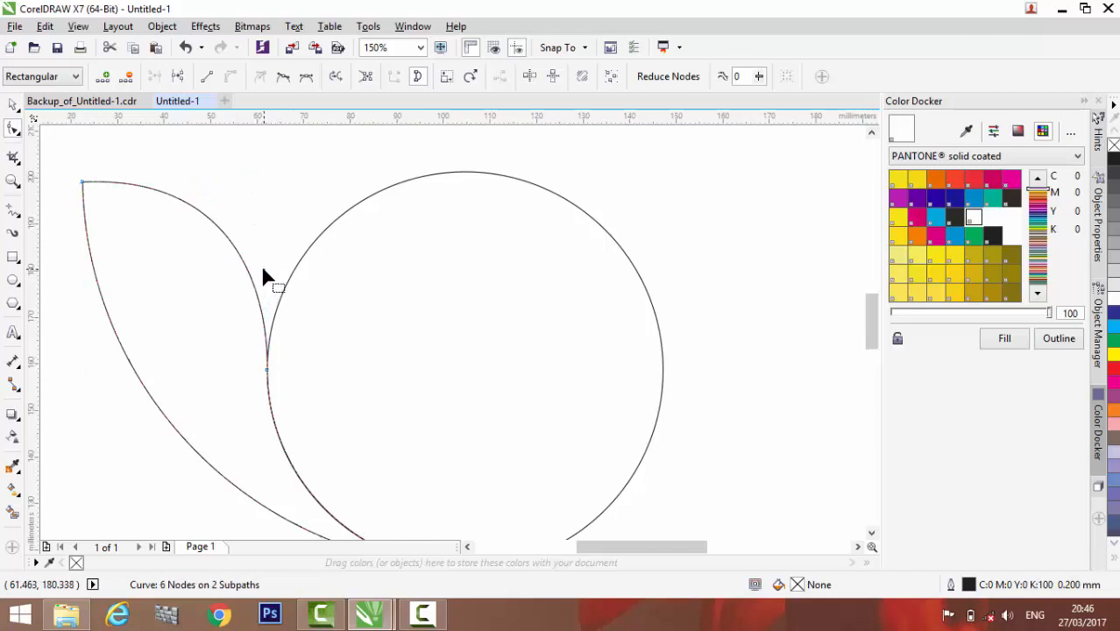
click(267, 368)
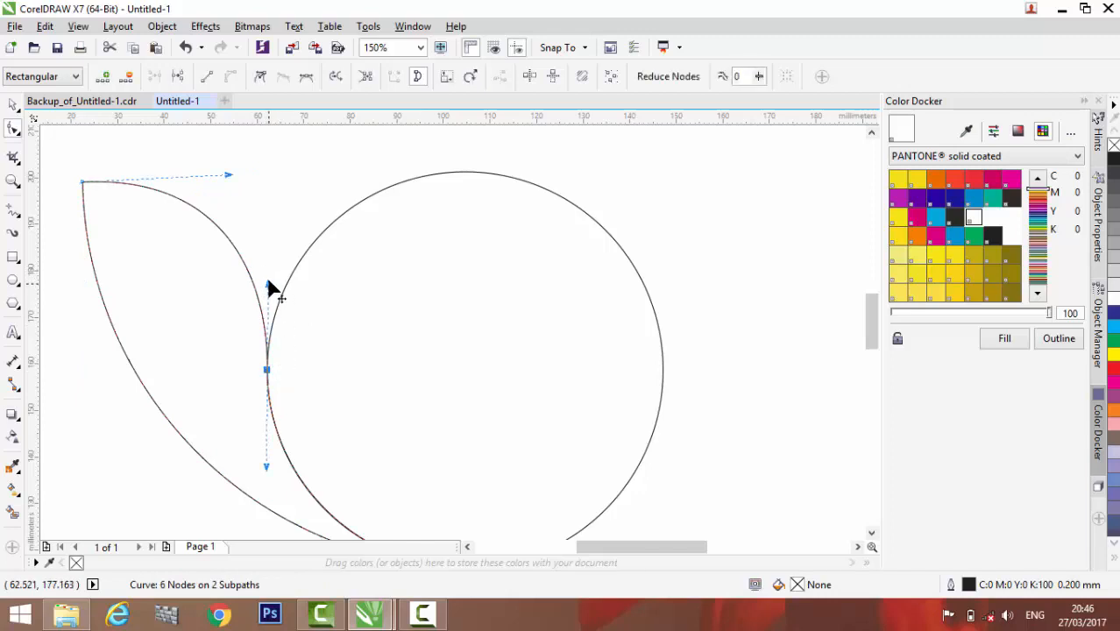
drag(267, 281, 260, 280)
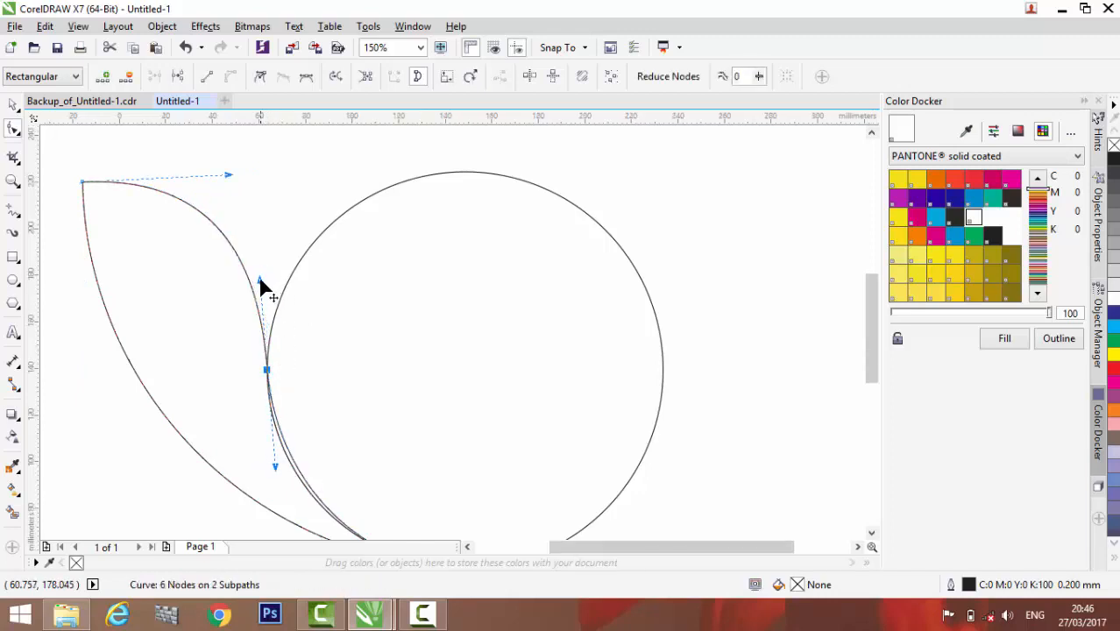
scroll(259, 280, down, 2)
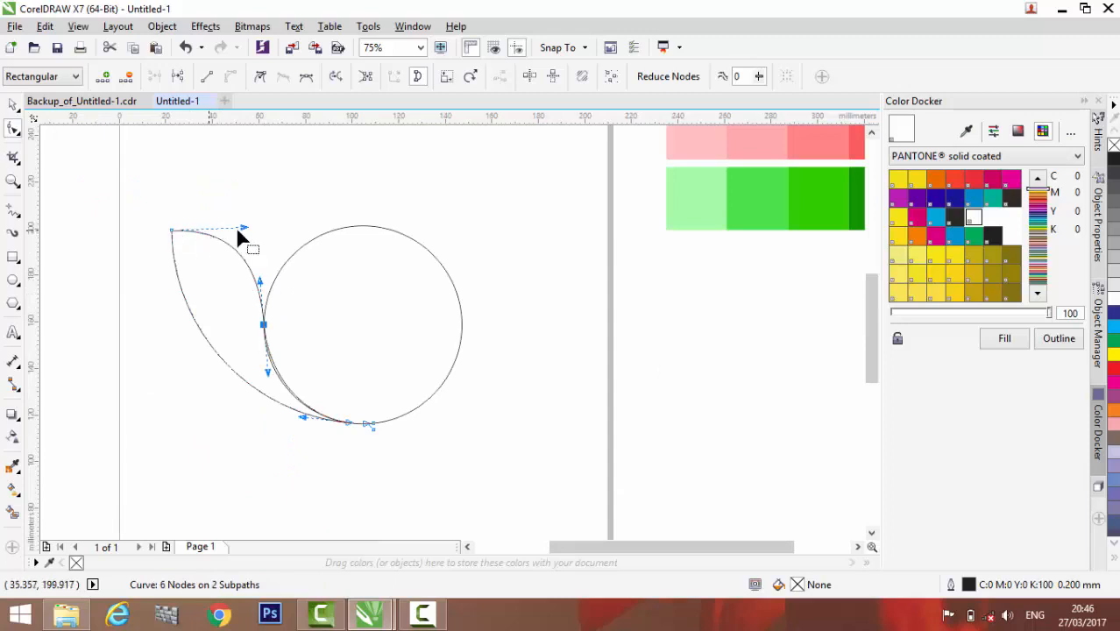
drag(247, 228, 244, 231)
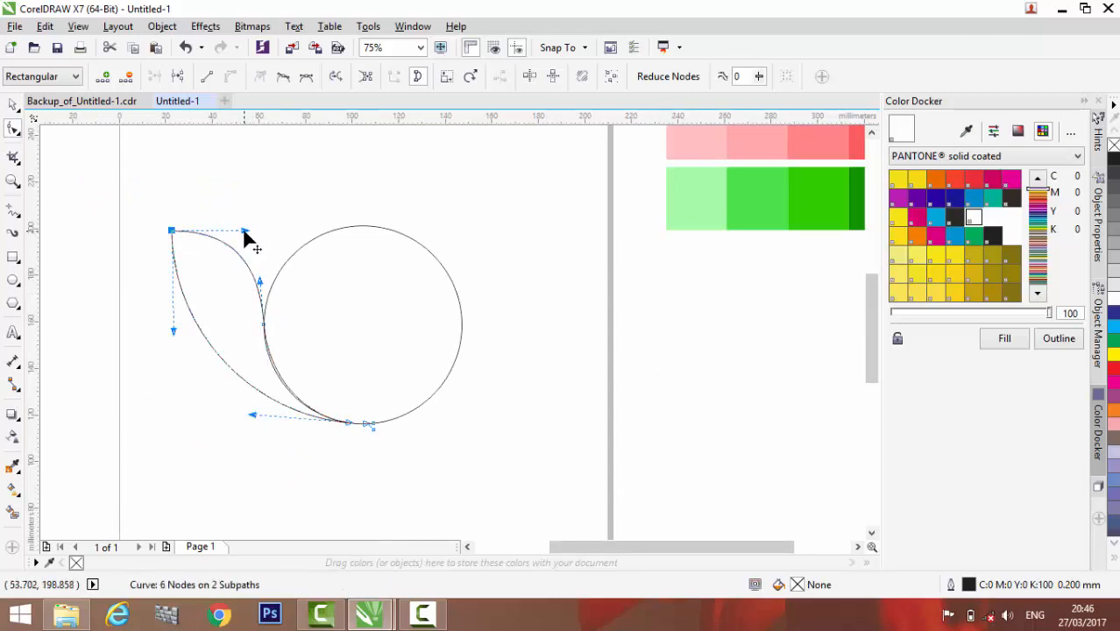
click(13, 106)
click(188, 198)
- Move the leaf's centre of rotation to the centre of the circle
click(219, 278)
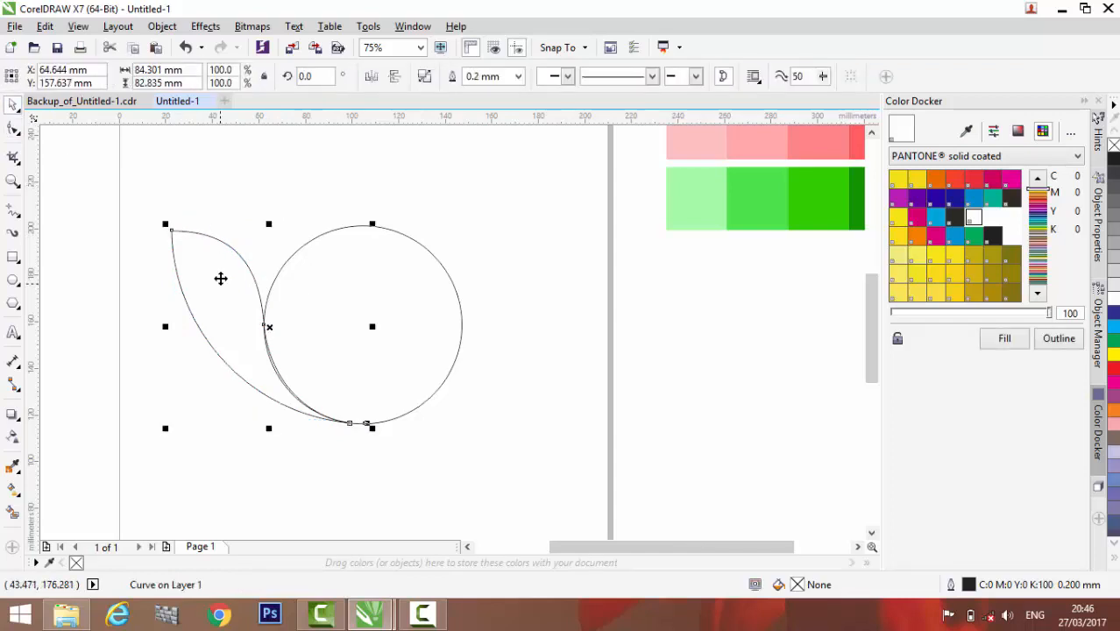
scroll(205, 264, down, 2)
scroll(136, 277, up, 2)
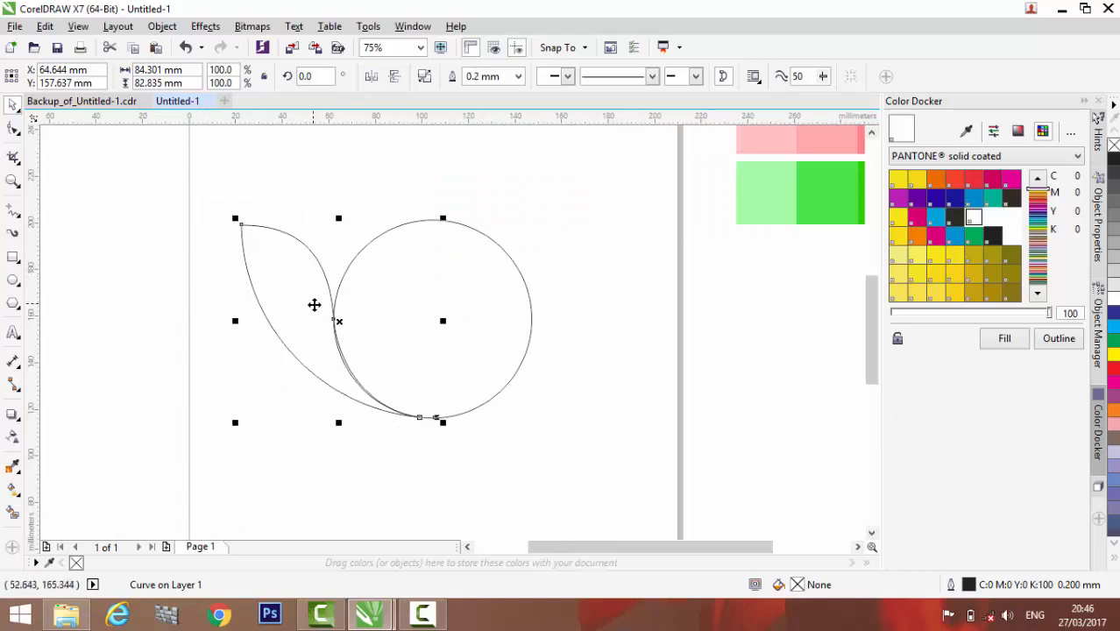
click(338, 321)
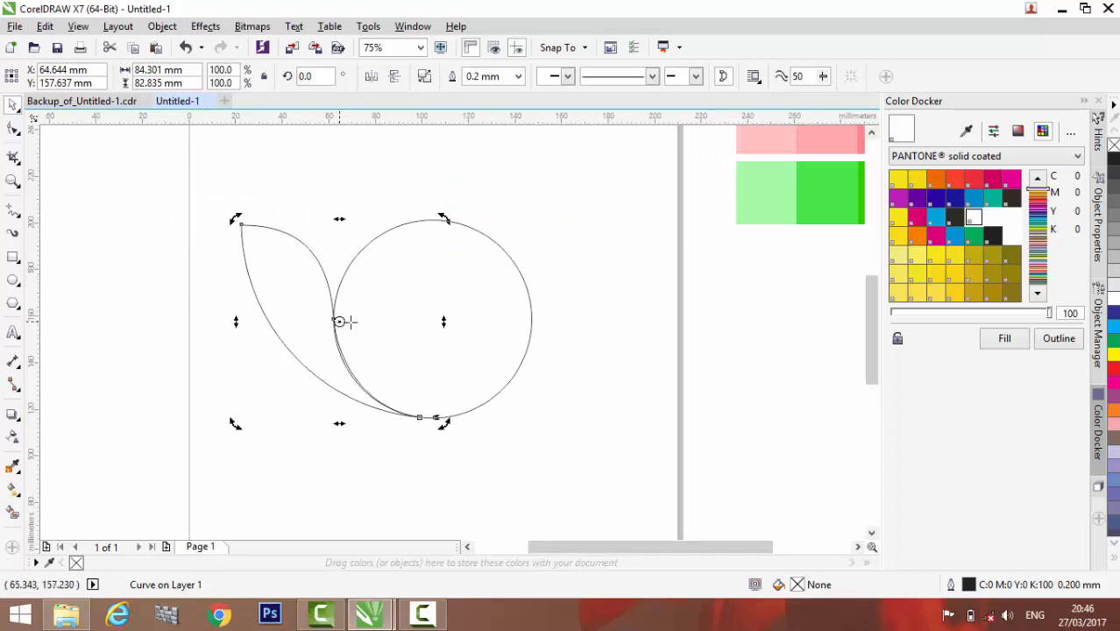
drag(422, 324, 433, 320)
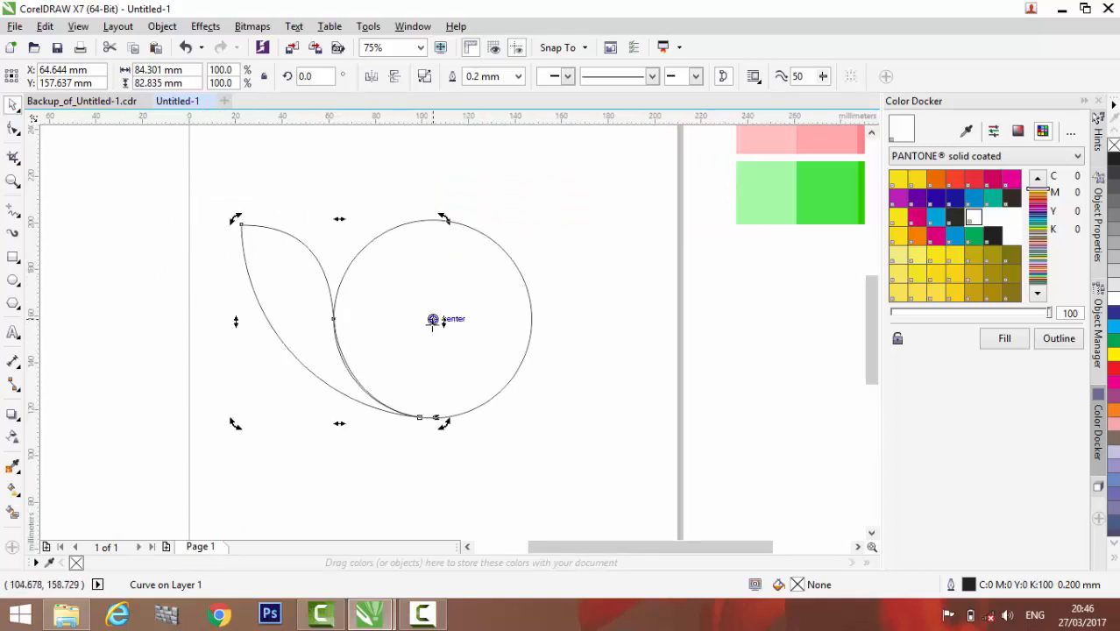
click(288, 309)
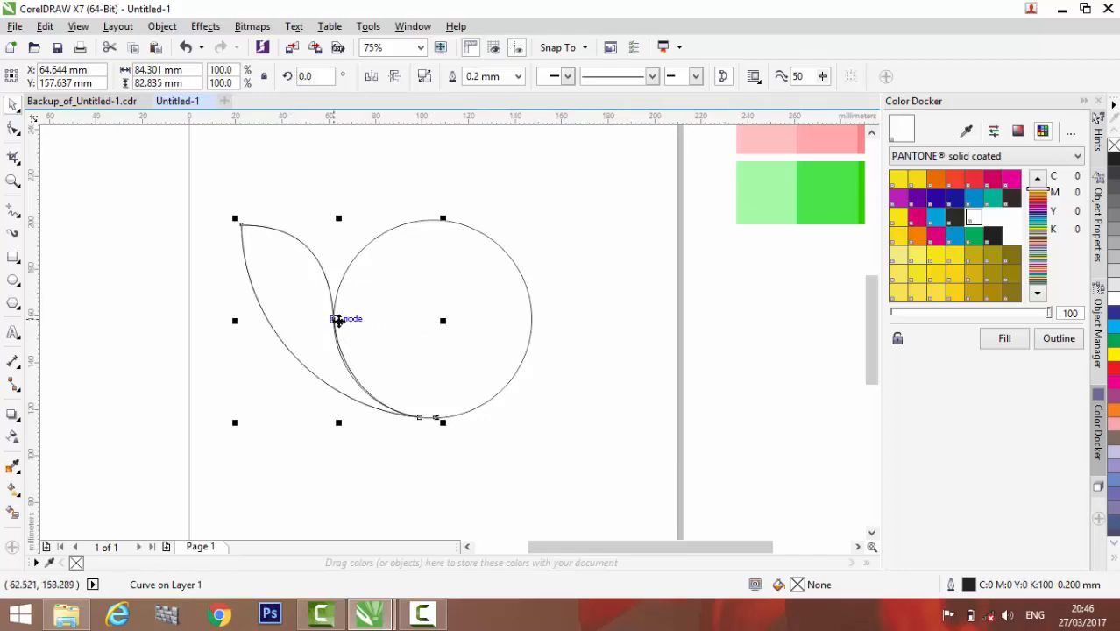
- Create a copy of the leaf rotated clockwise around the circle's centre to about 336.5°
click(339, 320)
drag(237, 220, 307, 170)
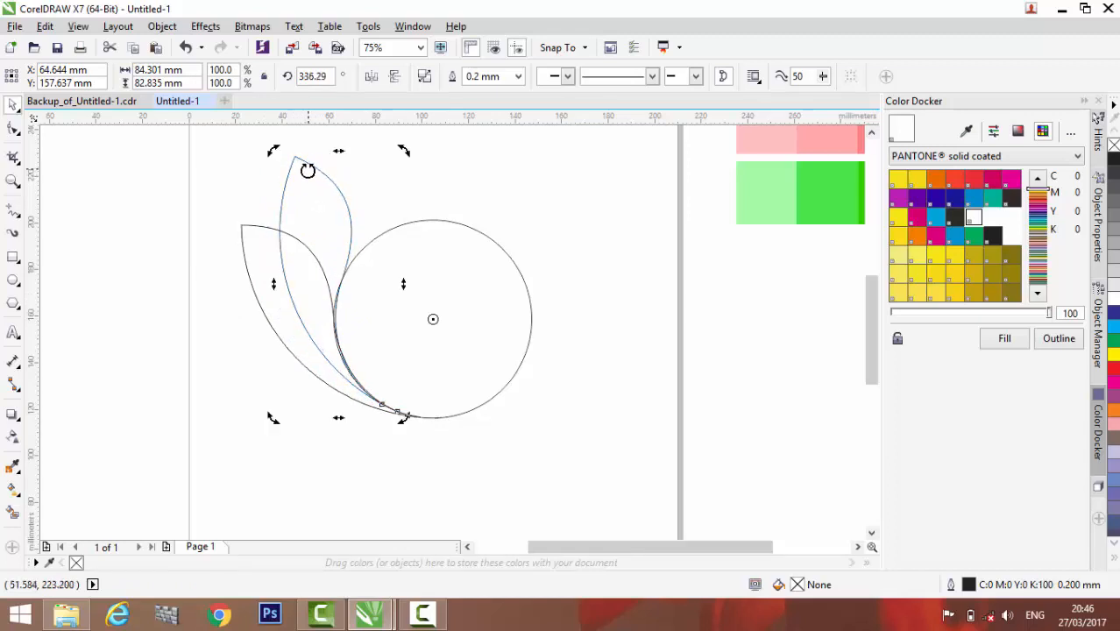
click(316, 221)
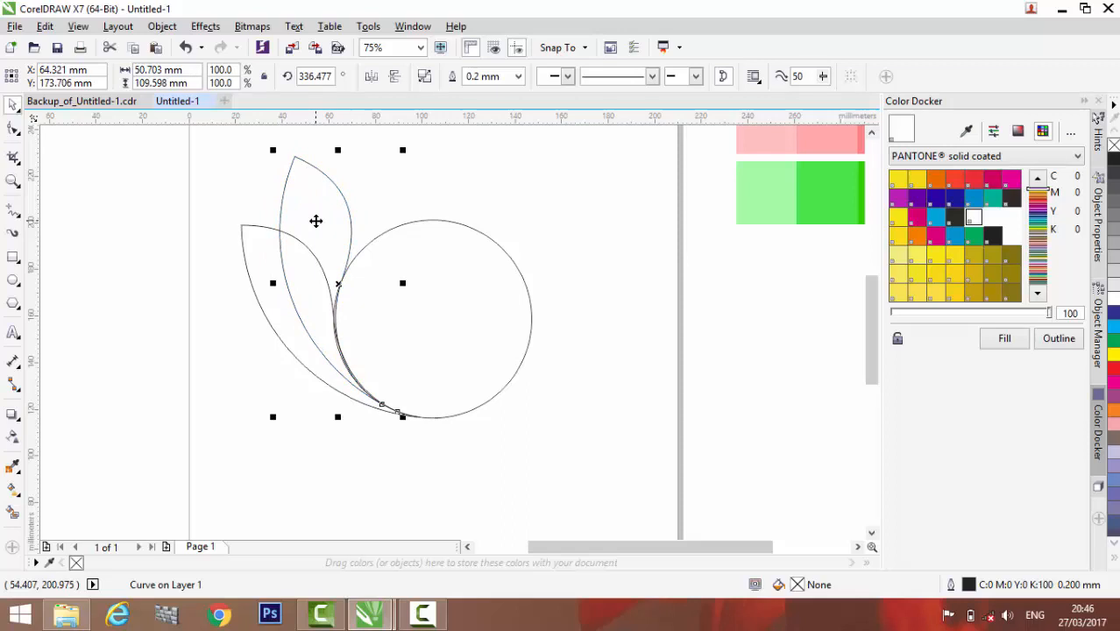
- Create a further copy of the leaf rotated clockwise around the circle's centre to about 316.5°
click(334, 230)
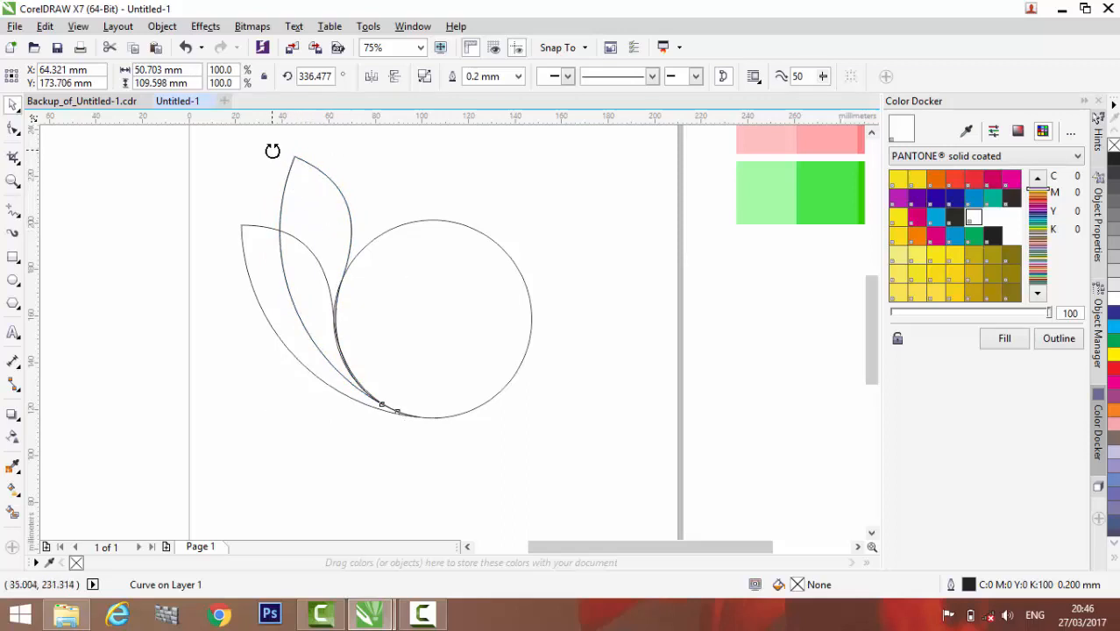
drag(272, 150, 358, 143)
scroll(357, 142, down, 1)
scroll(357, 136, down, 2)
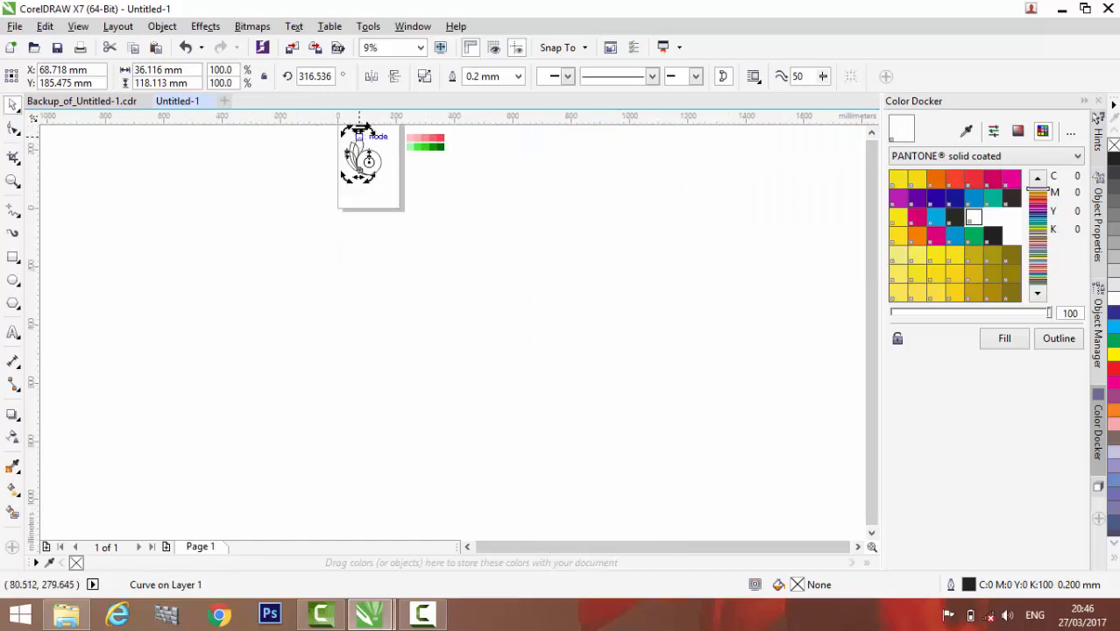
scroll(361, 129, up, 3)
- Create a fourth leaf by rotating a copy of the newest one clockwise around the circle's centre to about 297.8°
click(346, 265)
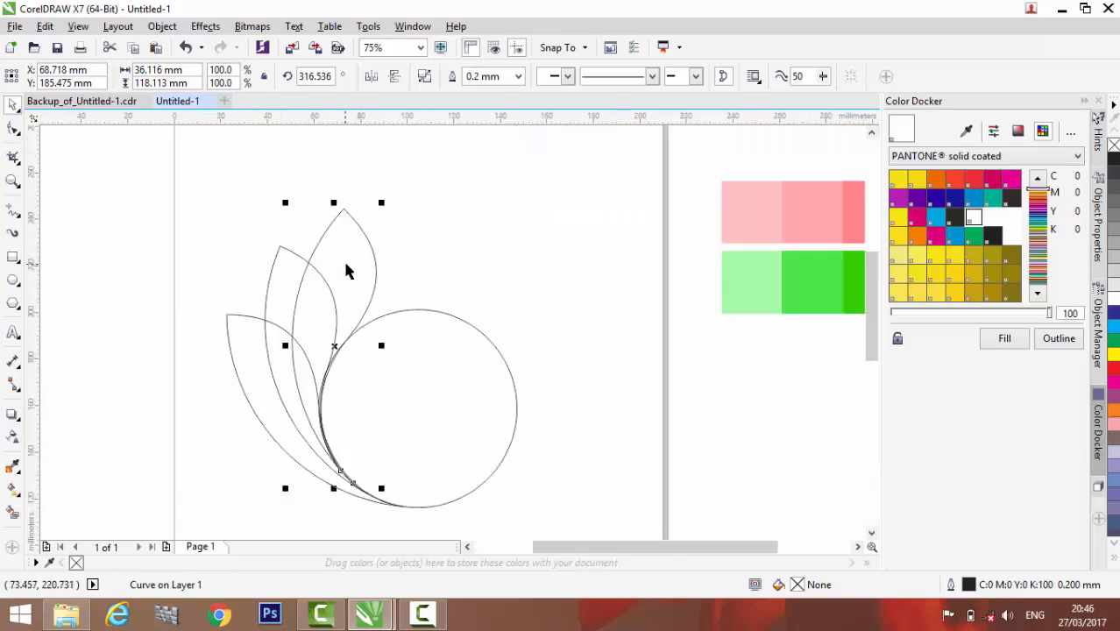
click(347, 270)
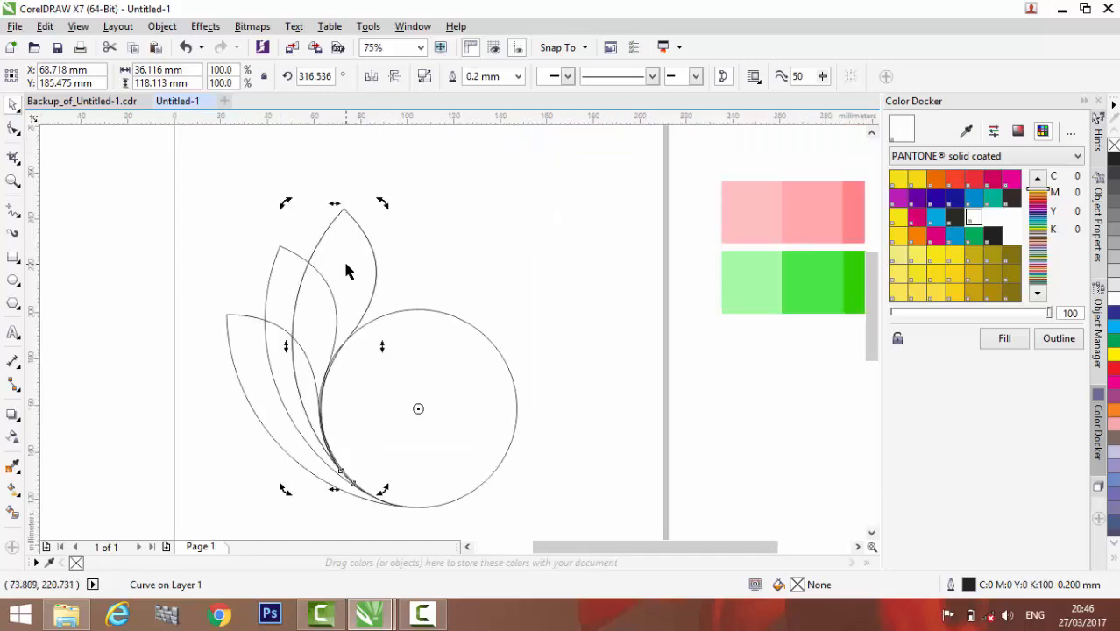
drag(283, 201, 349, 205)
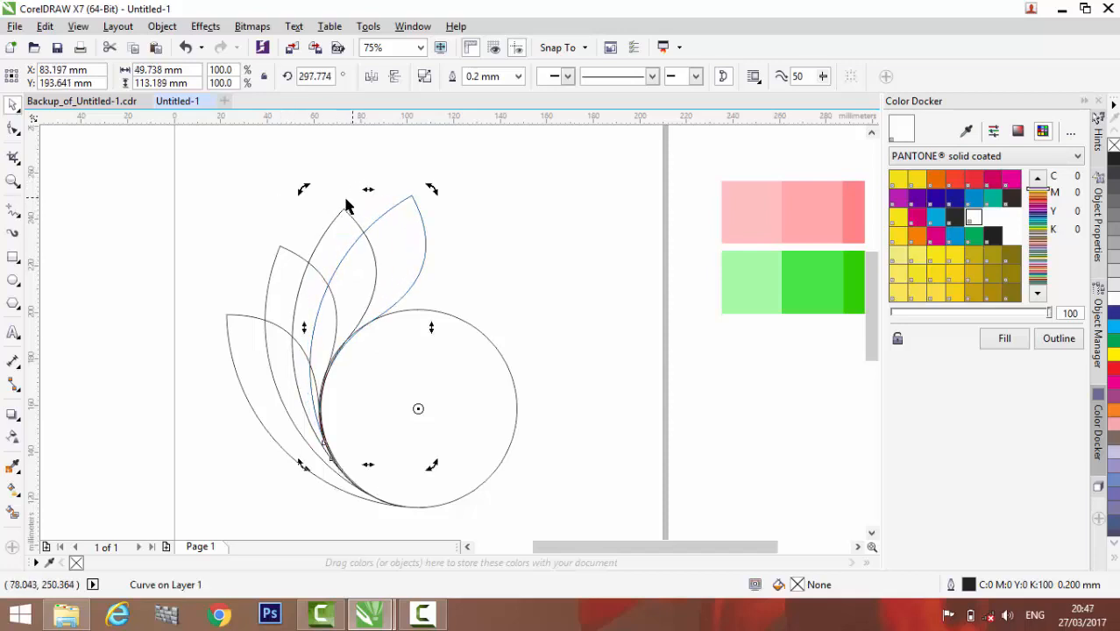
scroll(345, 205, down, 2)
scroll(333, 205, up, 2)
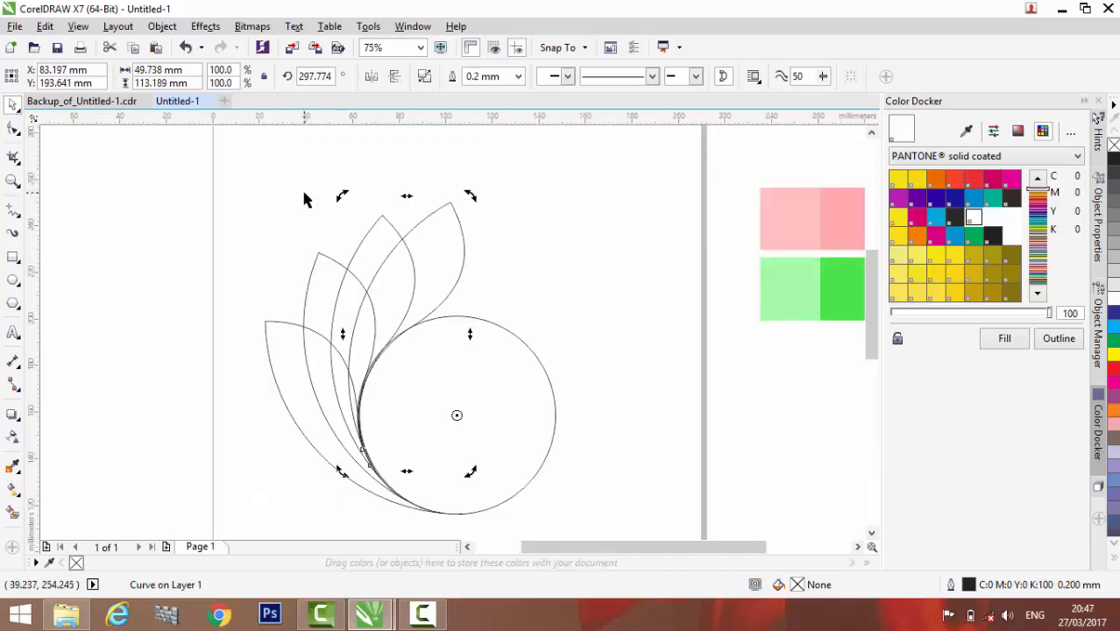
- Move the circle out of the leaves into the empty area beside them and scale it down to roughly half its size
click(95, 162)
drag(455, 415, 585, 373)
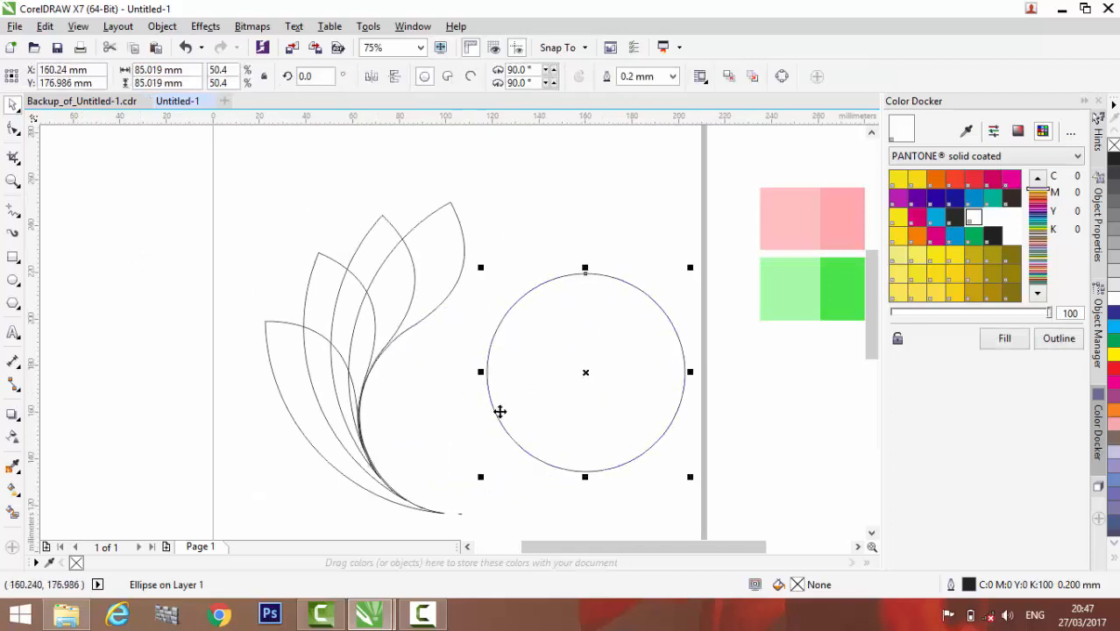
drag(500, 411, 607, 308)
drag(600, 365, 633, 358)
drag(738, 252, 630, 360)
click(595, 219)
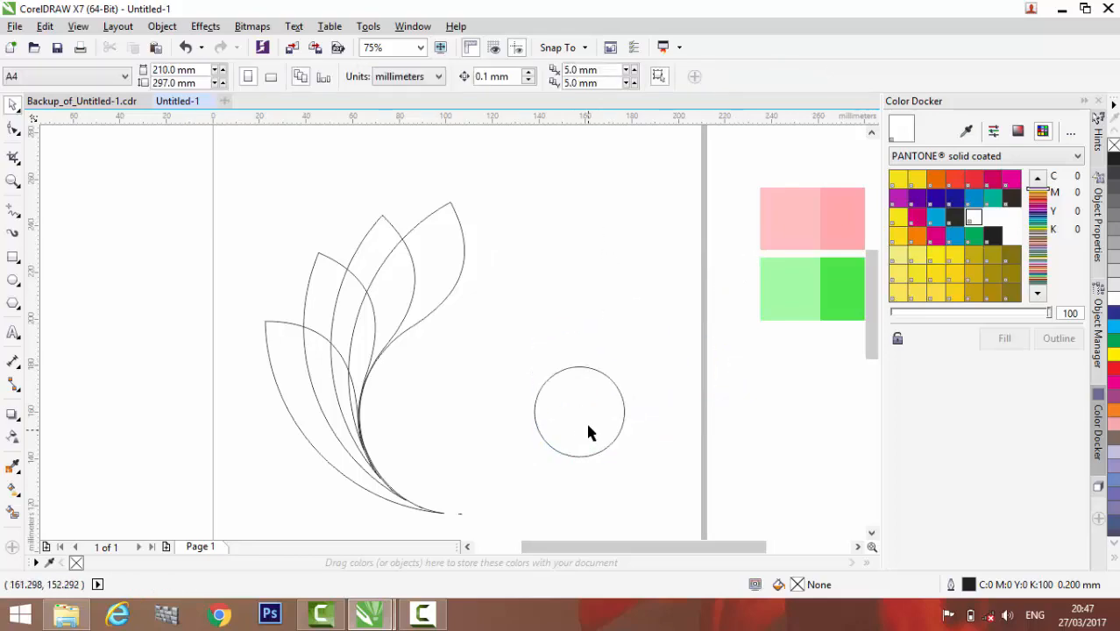
drag(588, 426, 595, 332)
click(541, 443)
scroll(369, 513, up, 1)
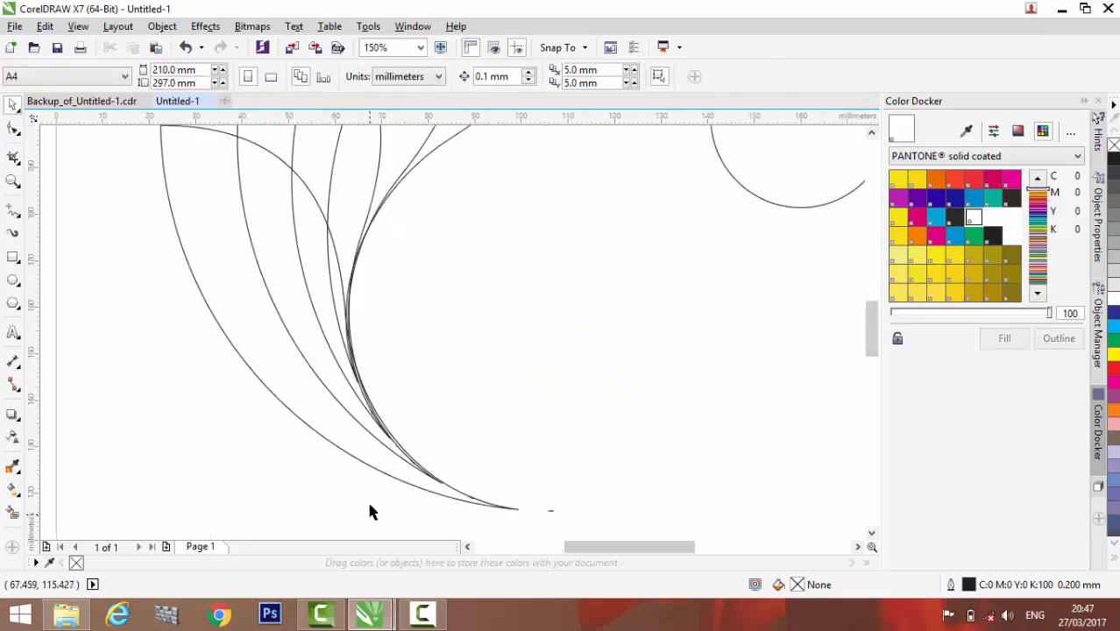
scroll(322, 408, down, 1)
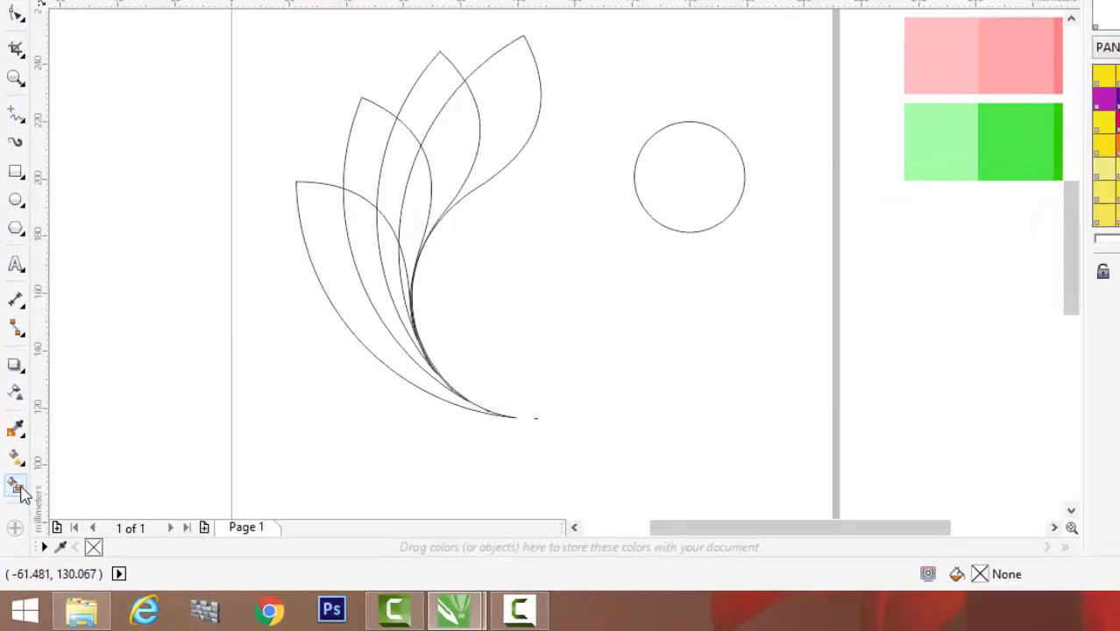
- Use Smart Fill with the blue-grey colour and a 0.2 mm black outline on the regions of the lowest leaf
click(20, 447)
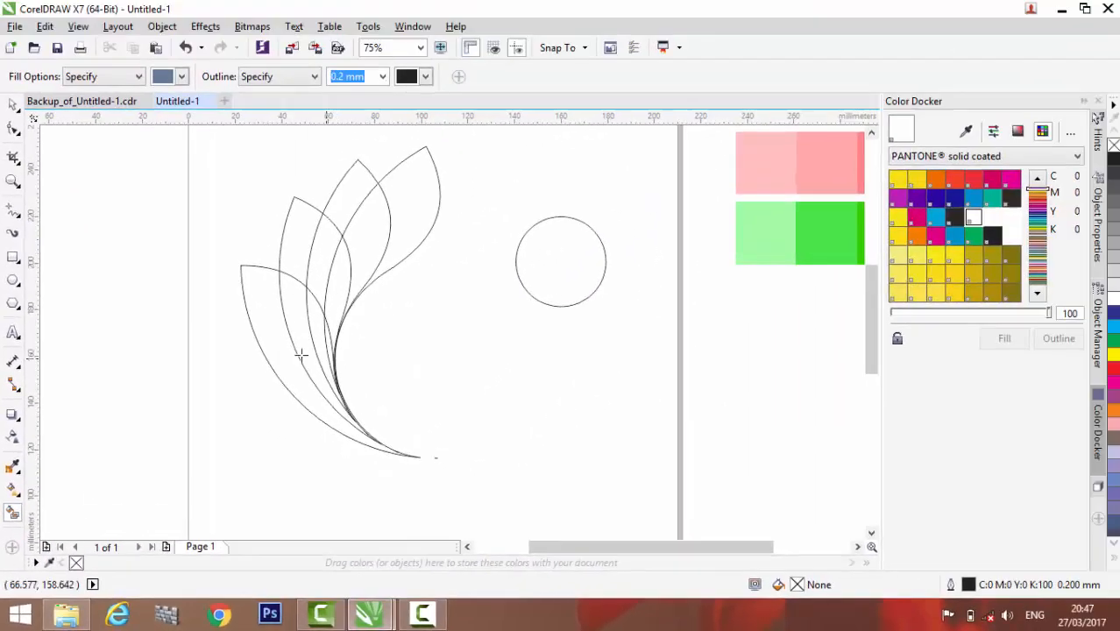
click(272, 340)
click(304, 319)
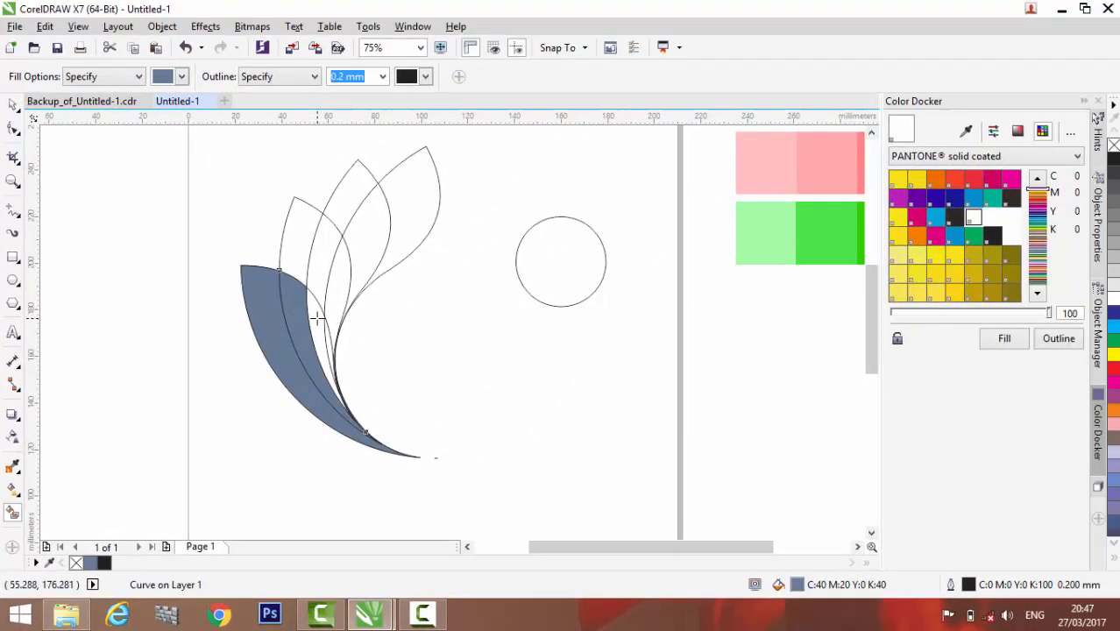
click(327, 320)
click(329, 340)
- Smart-fill the remaining regions of the three upper leaves with the same blue-grey colour and 0.2 mm outline
click(338, 271)
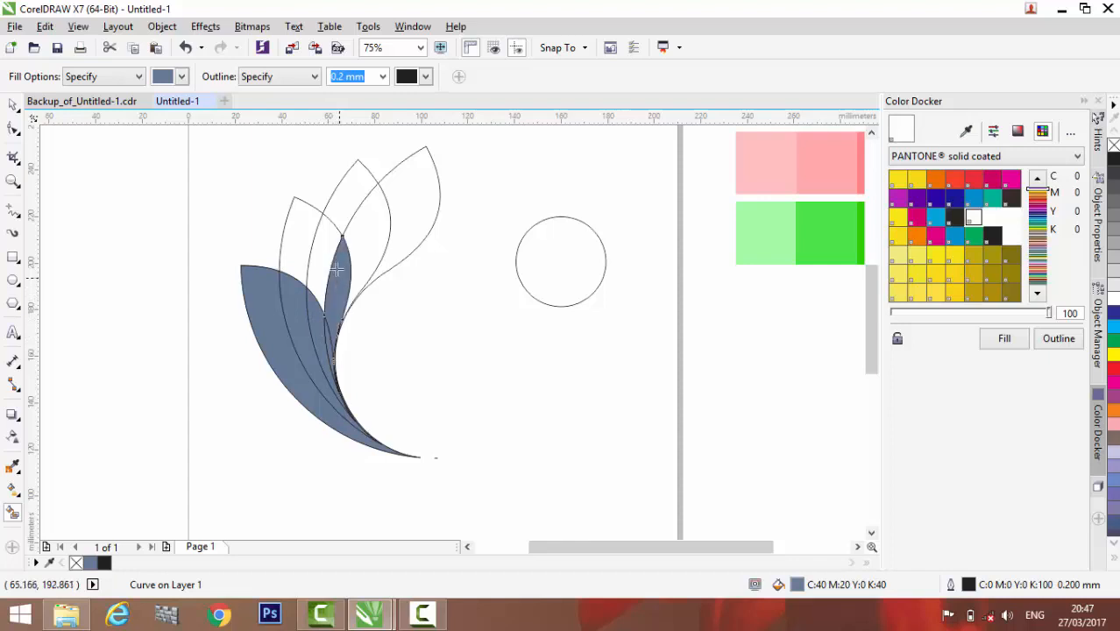
click(325, 254)
click(298, 241)
click(348, 205)
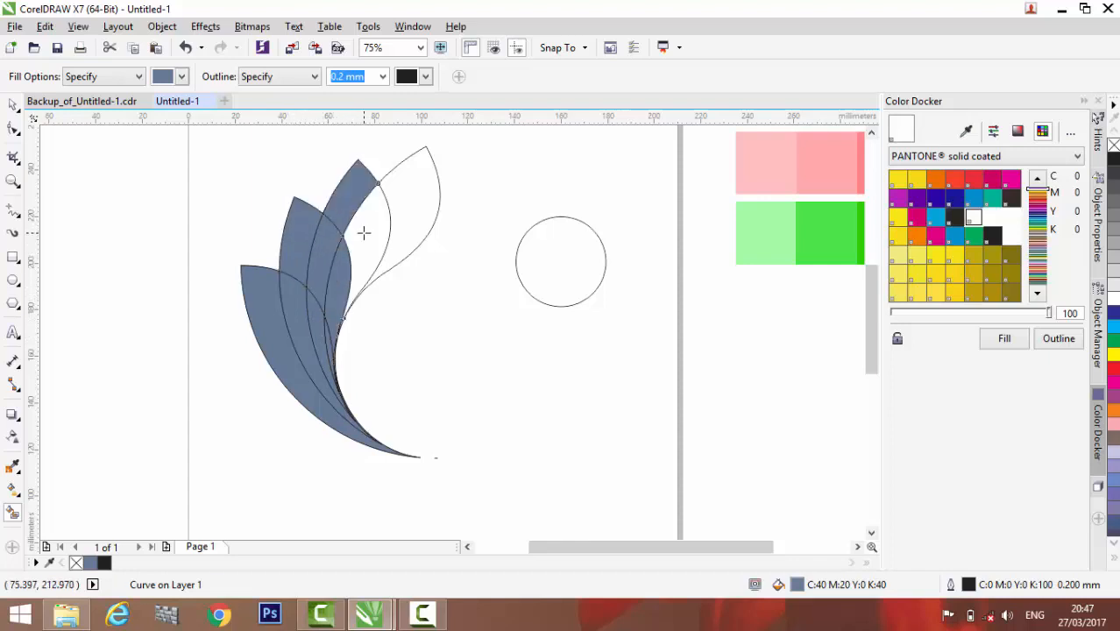
click(367, 226)
click(408, 198)
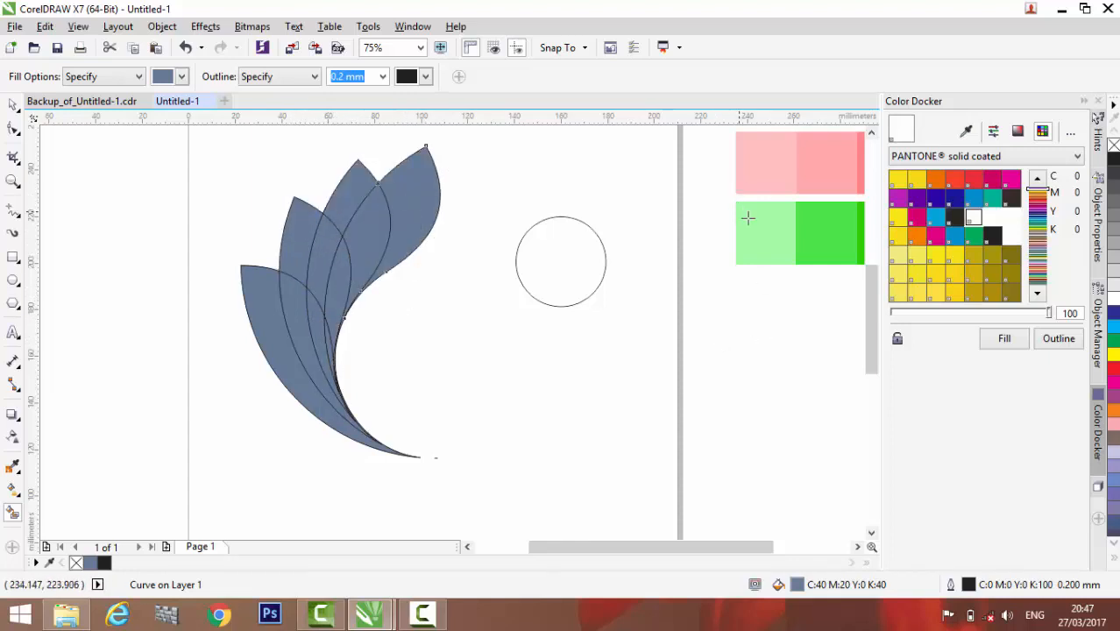
- Move the red and green swatch strips together onto the page, close beside the leaves
scroll(747, 217, down, 2)
scroll(846, 210, up, 2)
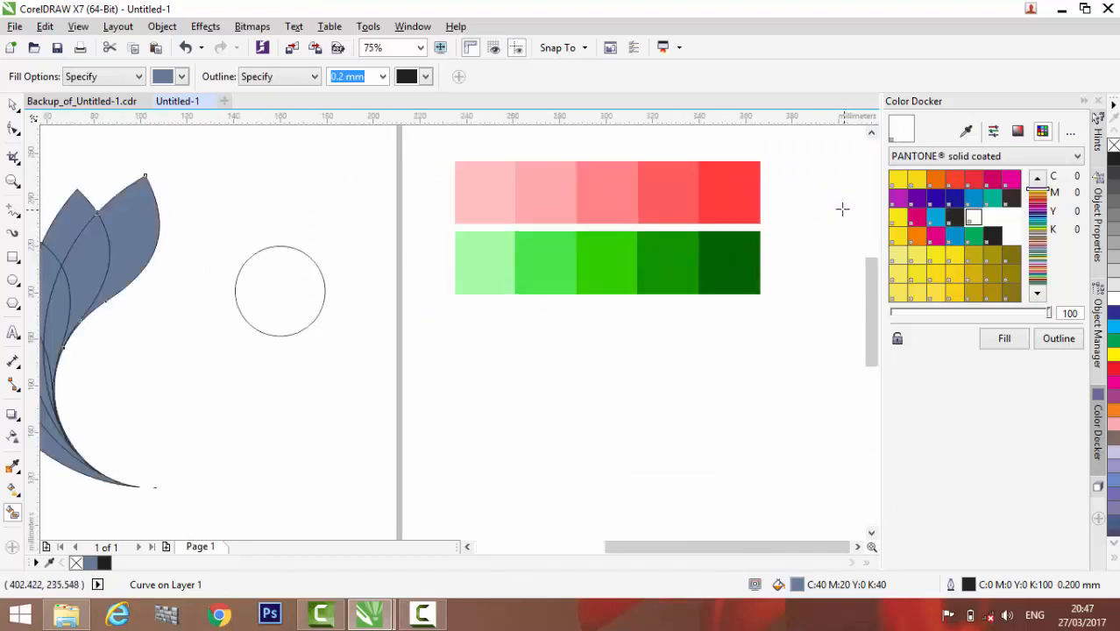
scroll(837, 208, down, 1)
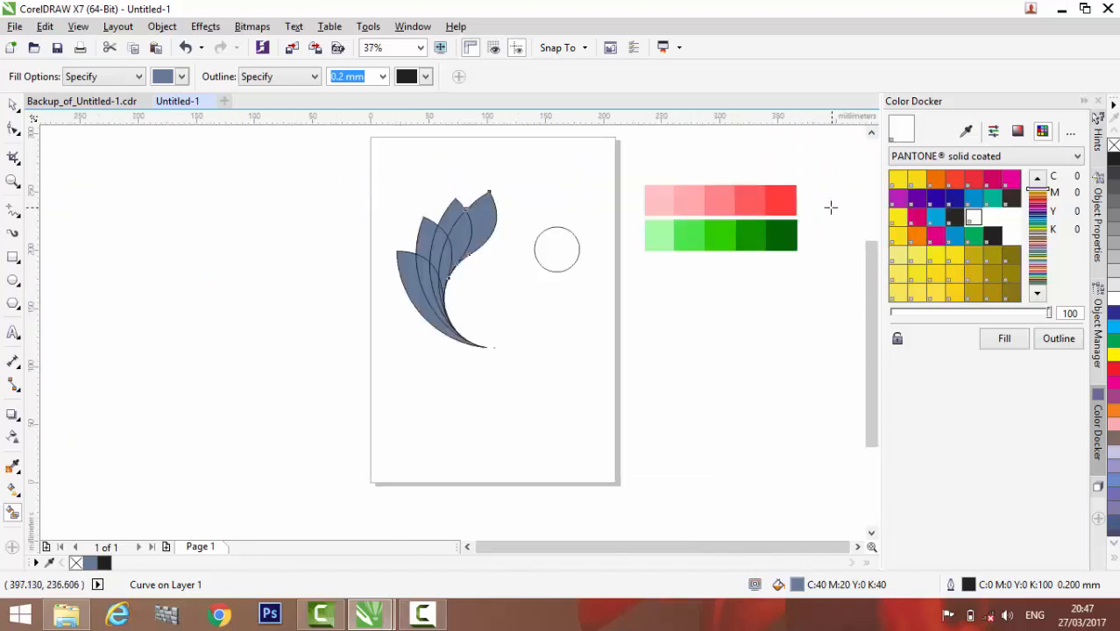
click(13, 104)
drag(882, 315, 885, 321)
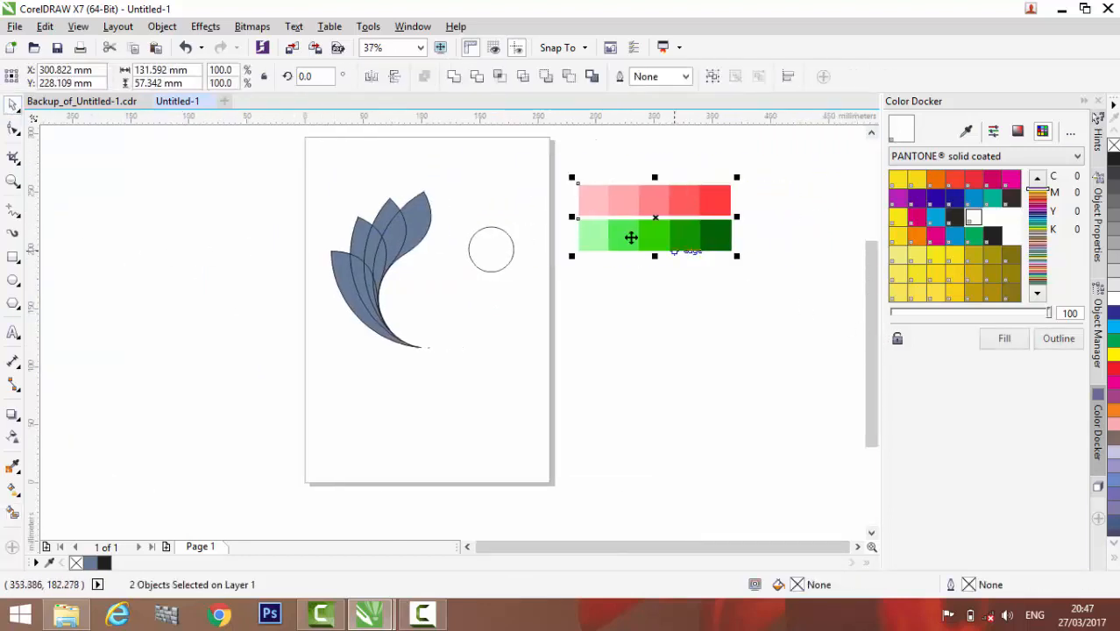
drag(656, 220, 547, 304)
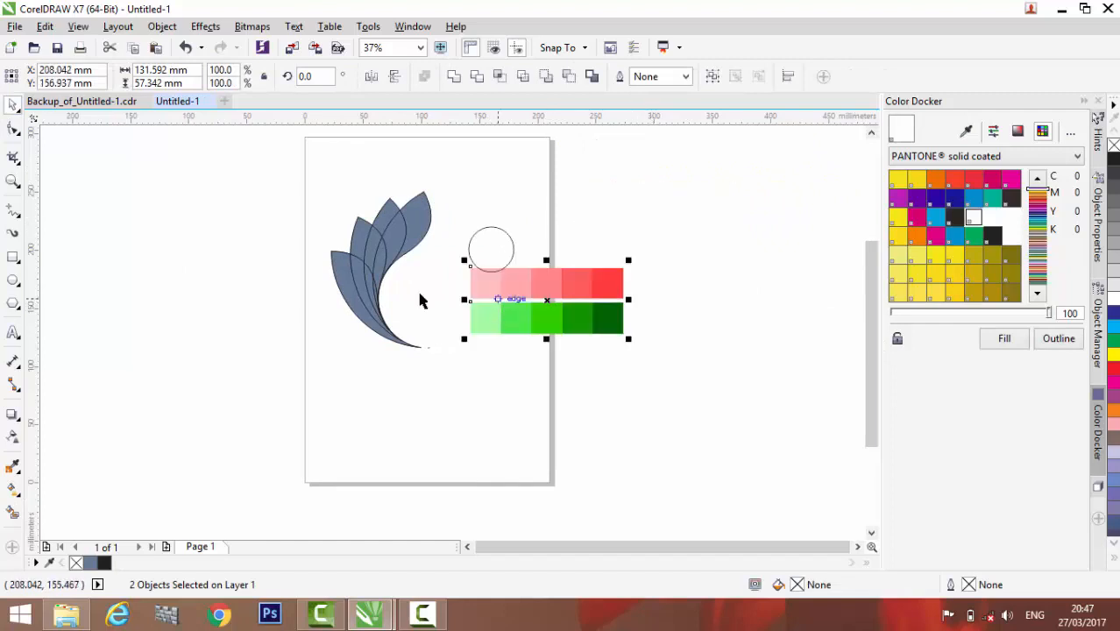
click(253, 292)
- Shrink the swatch strips to about half their size beside the leaves and move the circle off to the page's edge
scroll(421, 272, up, 1)
scroll(473, 157, down, 1)
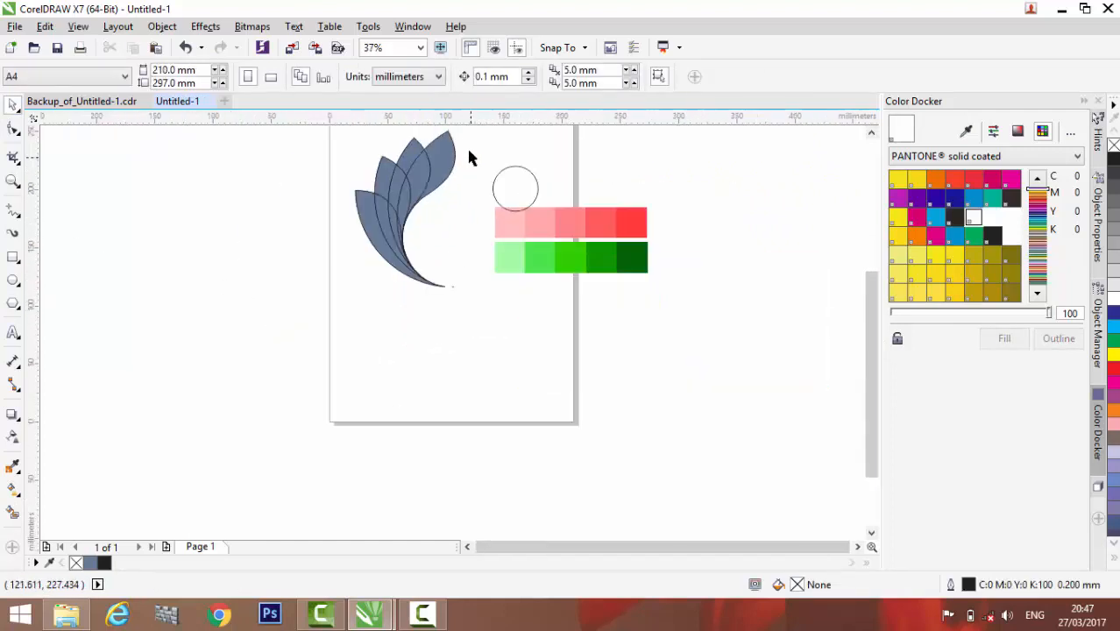
scroll(459, 135, up, 1)
drag(526, 215, 742, 145)
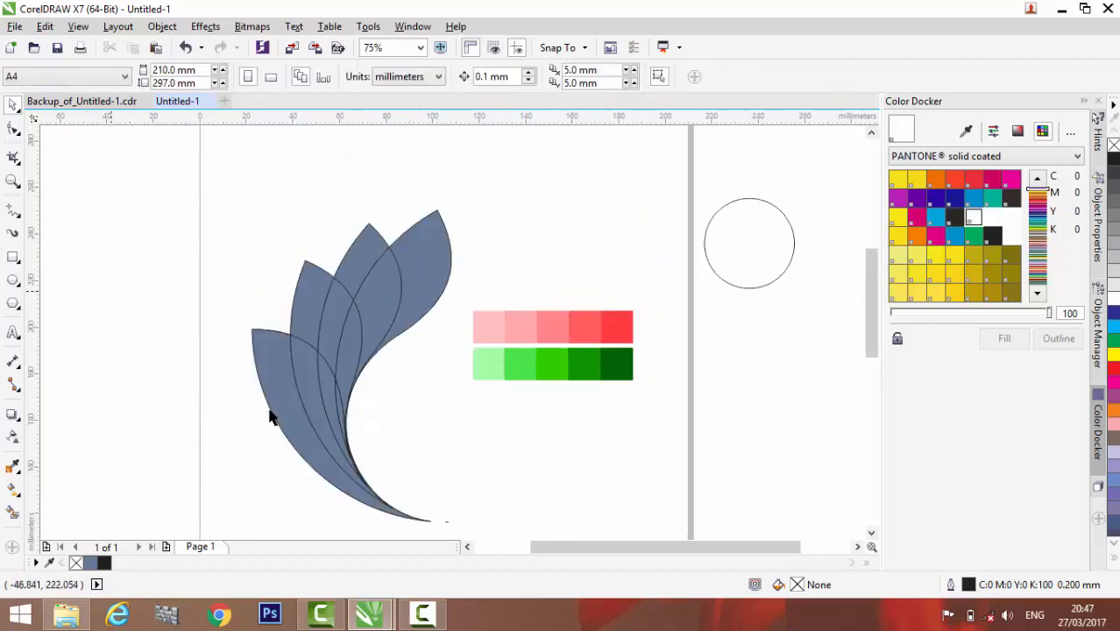
- Apply a linear fountain fill to the lowest leaf's outer region, running from its lower part to beyond its tip
click(295, 414)
click(251, 413)
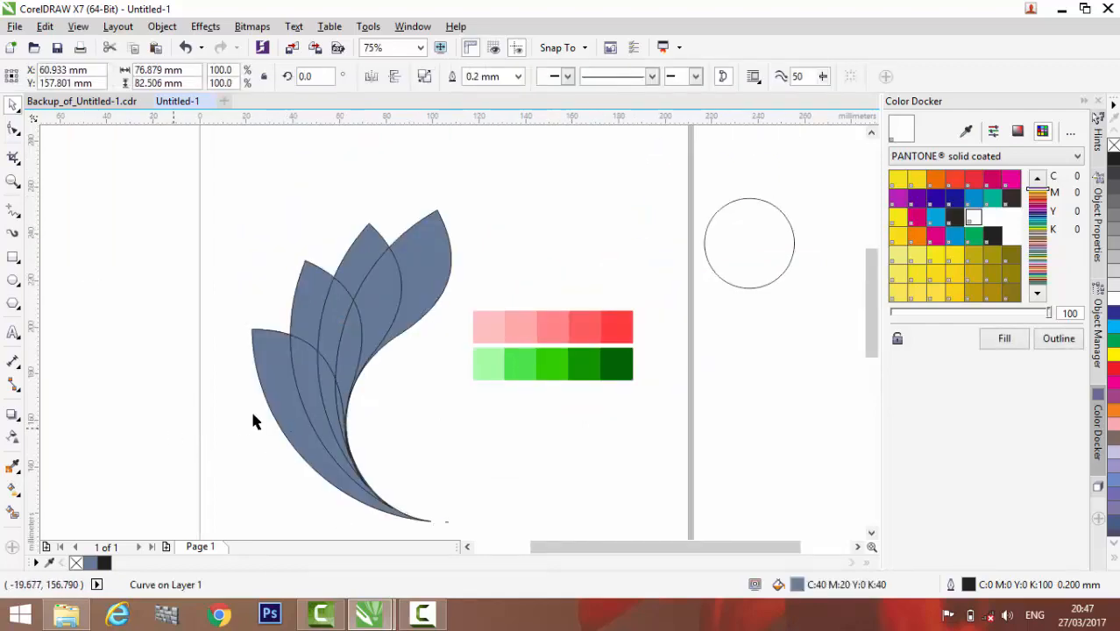
click(275, 377)
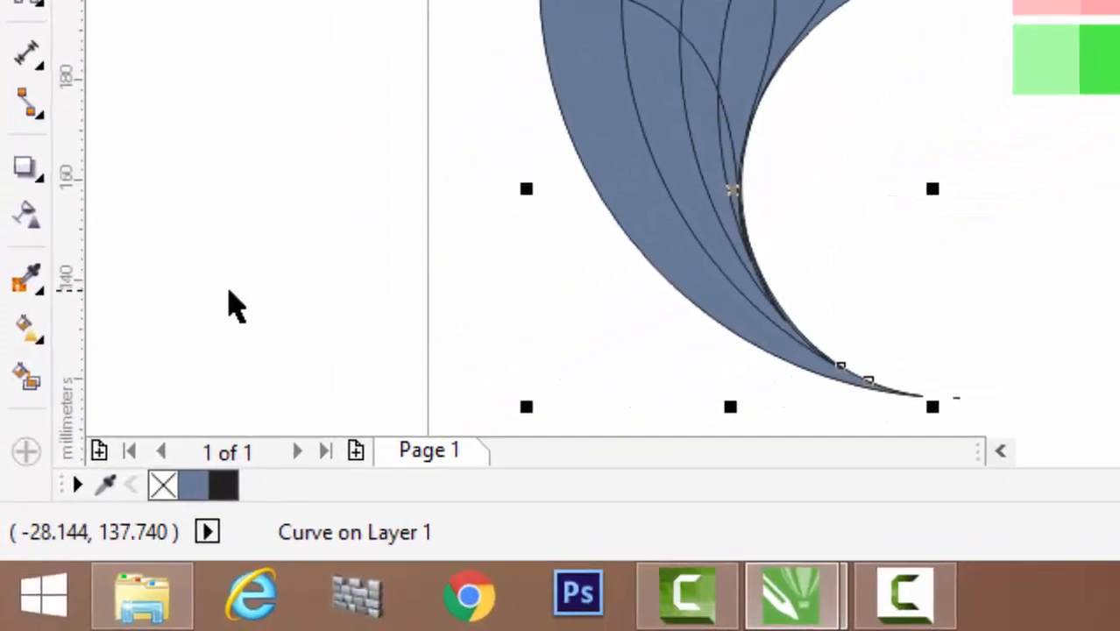
click(19, 420)
drag(605, 337, 245, 298)
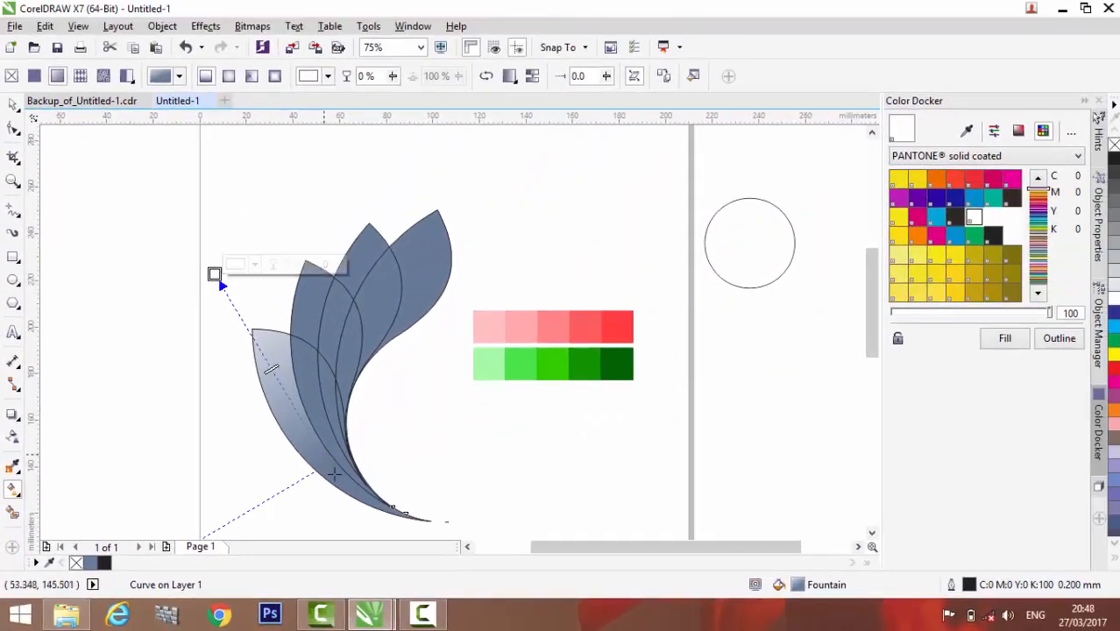
- Colour the gradient's lower node with the darkest red sampled from the swatch strip, RGB 255, 60, 60
click(329, 468)
click(967, 130)
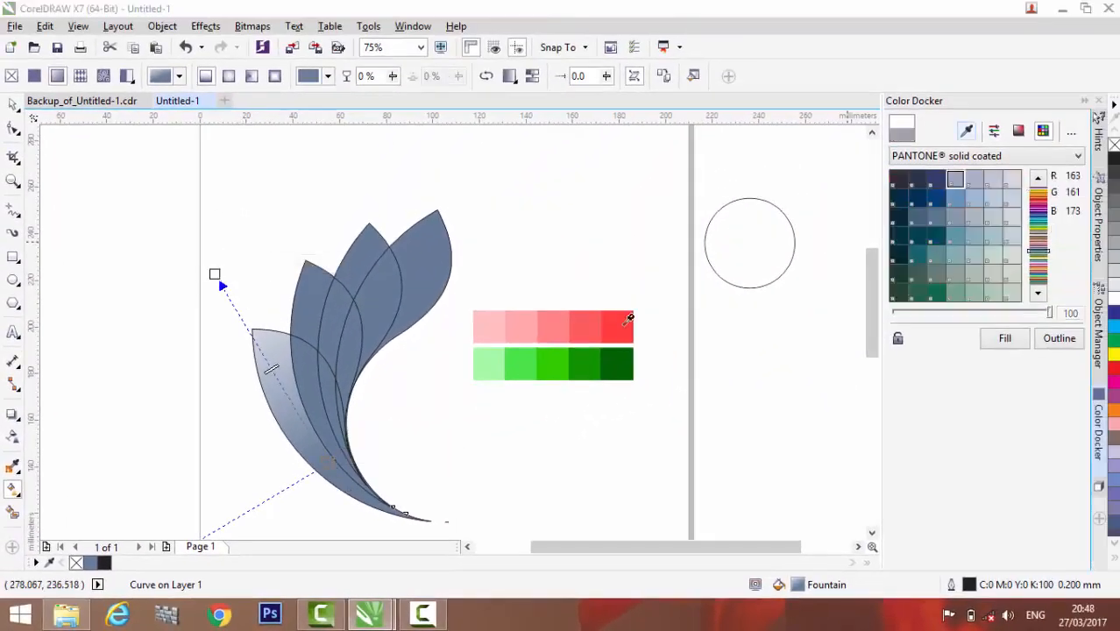
click(622, 326)
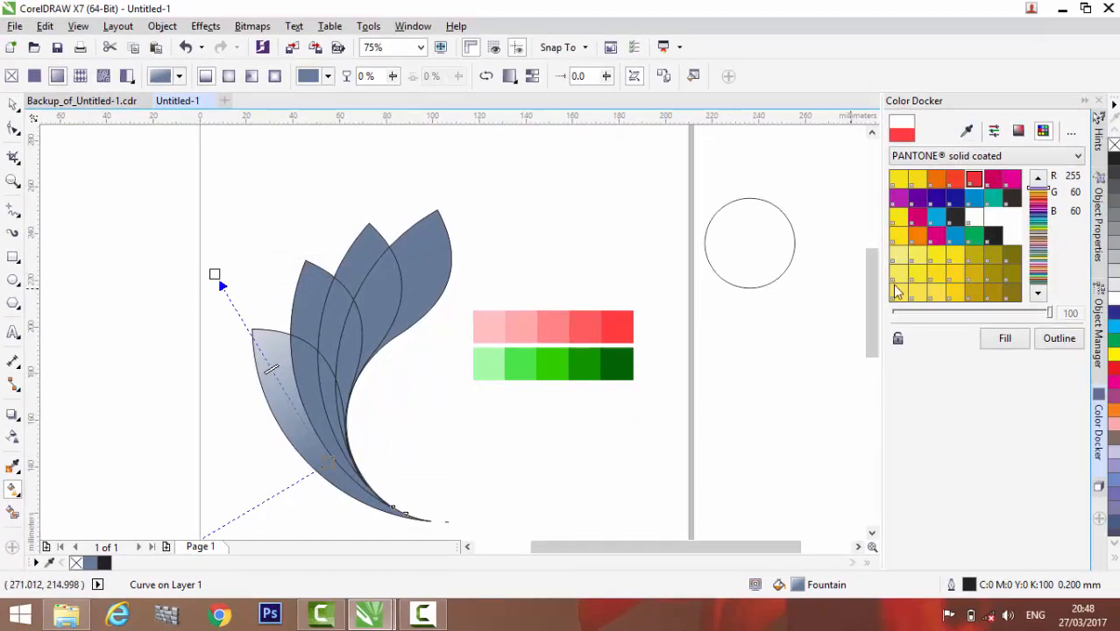
click(1005, 342)
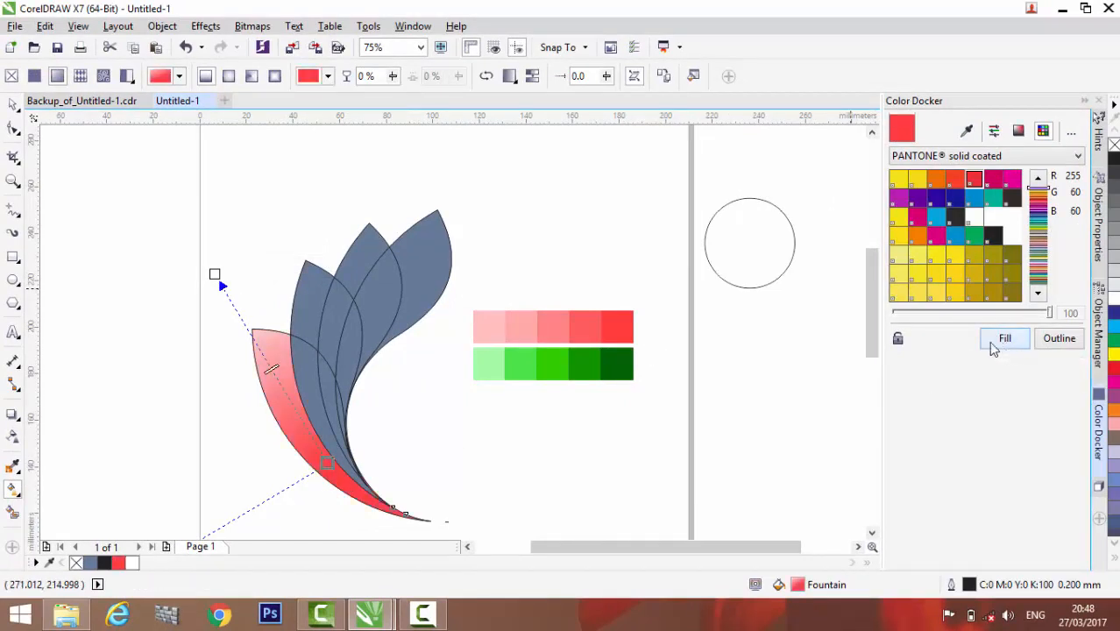
- Pull the gradient's white end closer to the leaf tip and add a middle node at 46% coloured RGB 255, 92, 92 from the fourth red swatch
drag(215, 274, 225, 288)
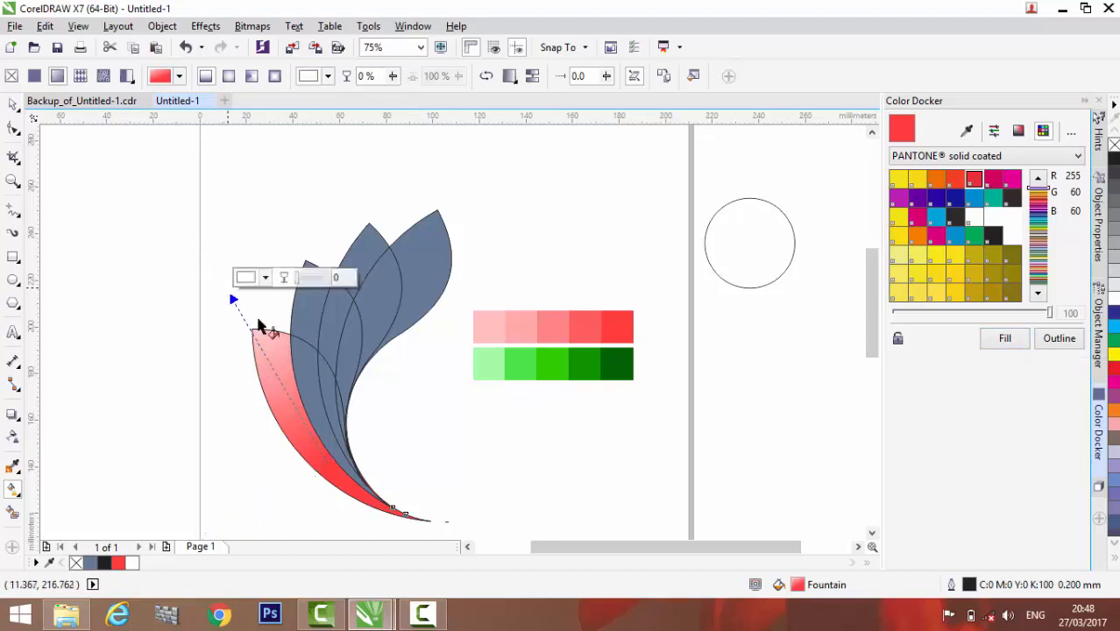
double_click(280, 381)
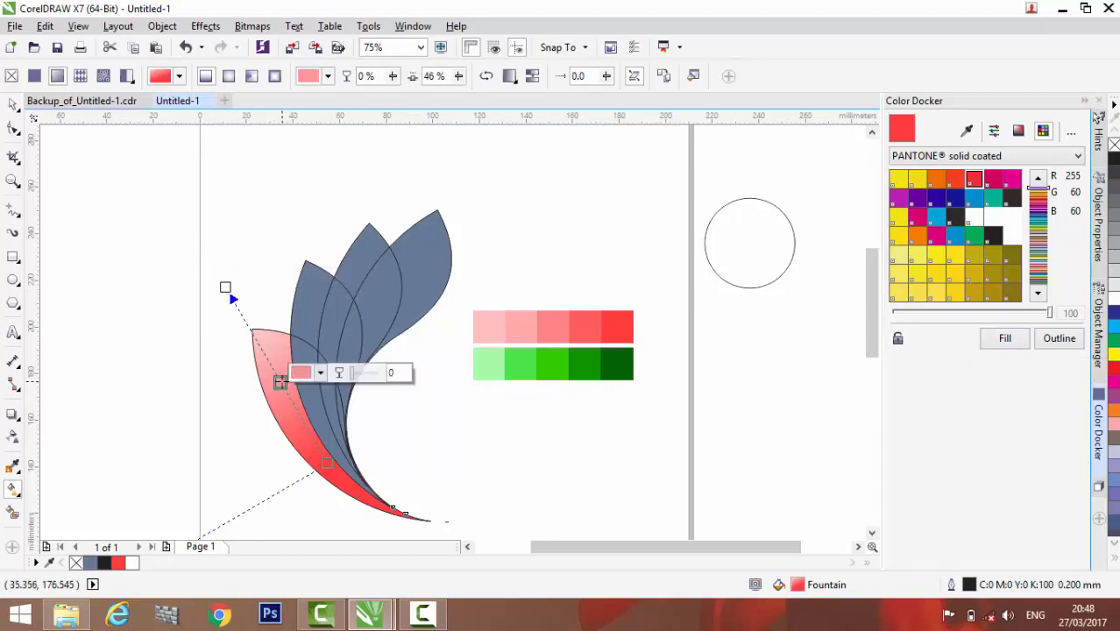
click(967, 131)
click(596, 326)
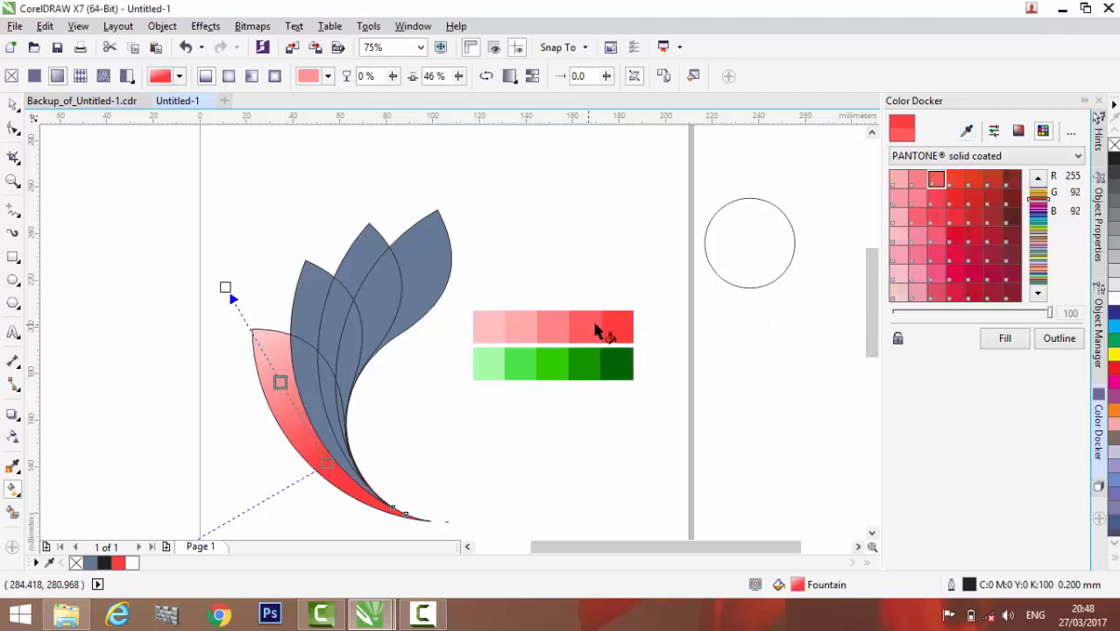
click(1005, 340)
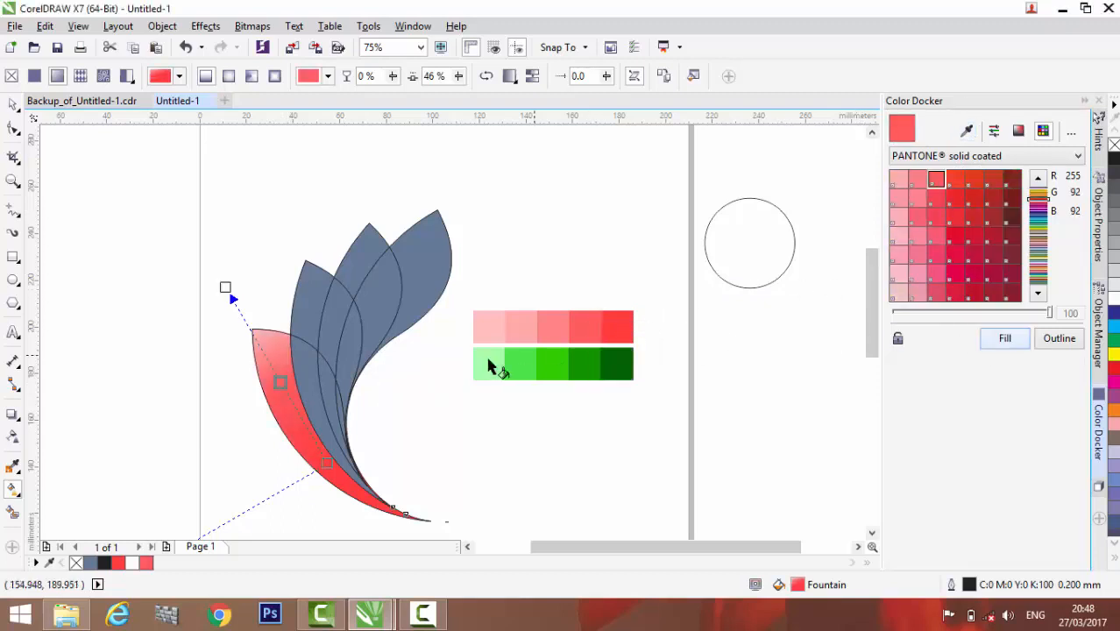
- Colour the gradient's outer end node light pink, RGB 255, 171, 171, sampled from the second red swatch
click(226, 287)
click(967, 132)
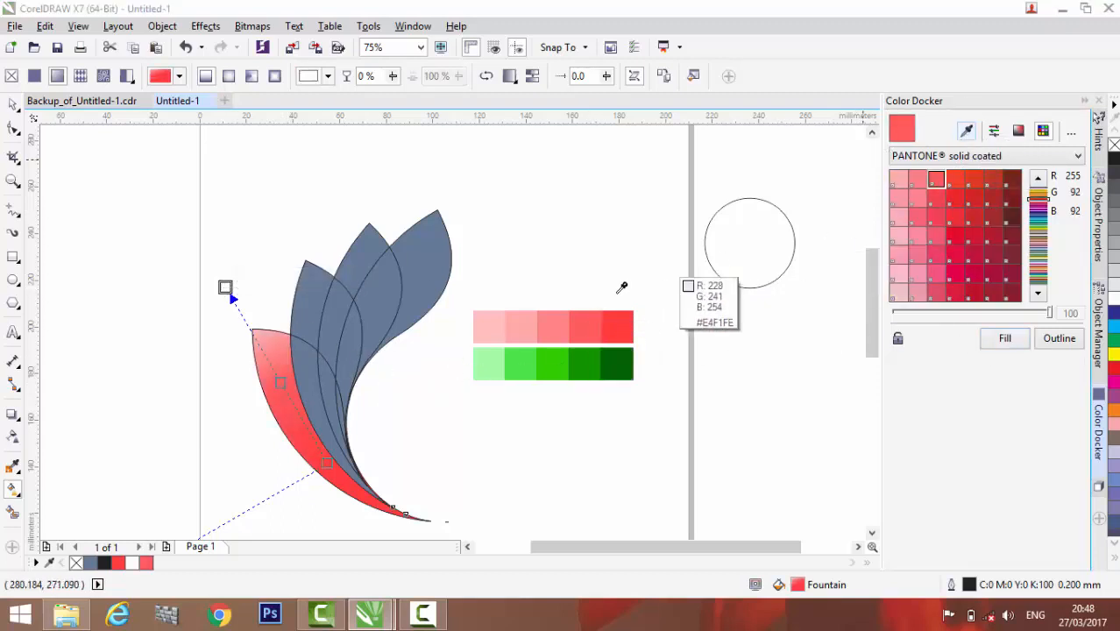
click(534, 324)
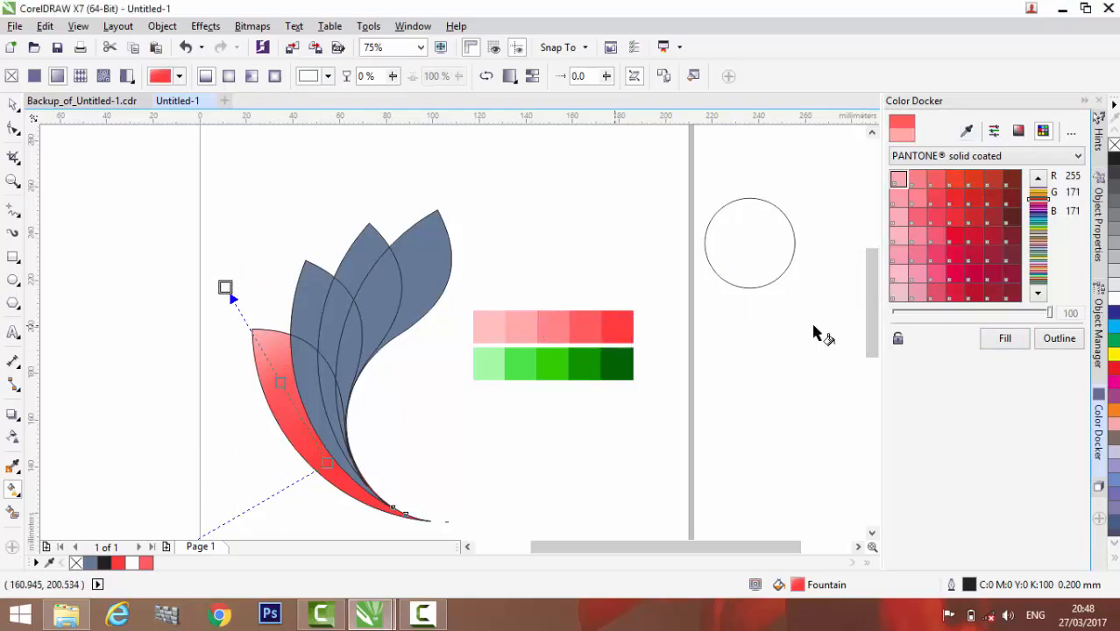
click(1007, 342)
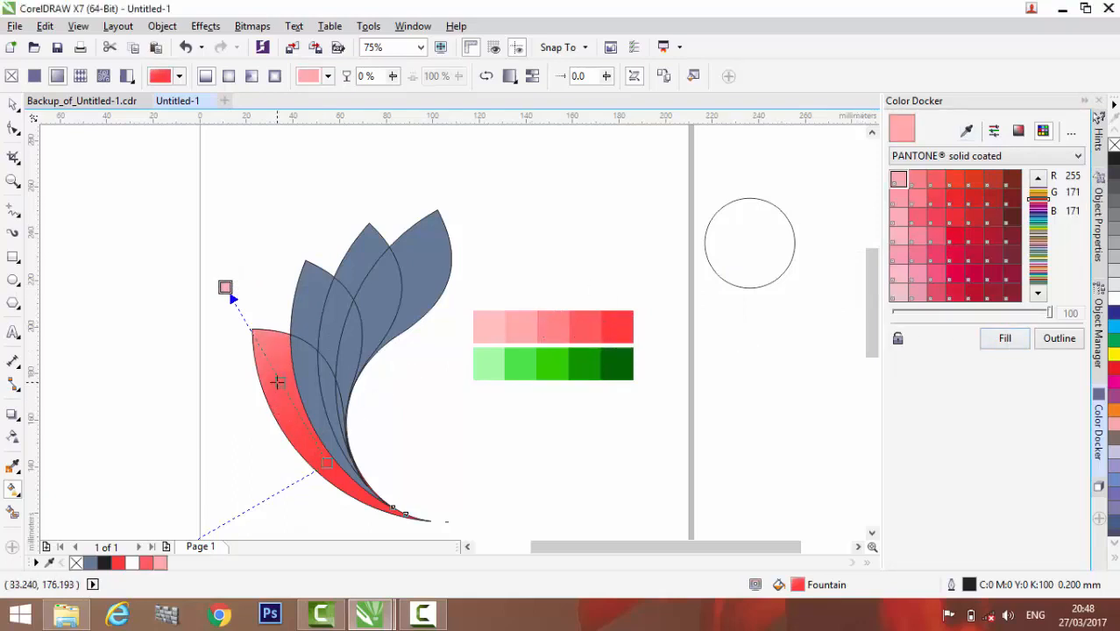
- Extend the gradient's dark red end toward the leaf's base and reposition the middle node to 43%
drag(326, 464, 373, 510)
drag(321, 434, 291, 426)
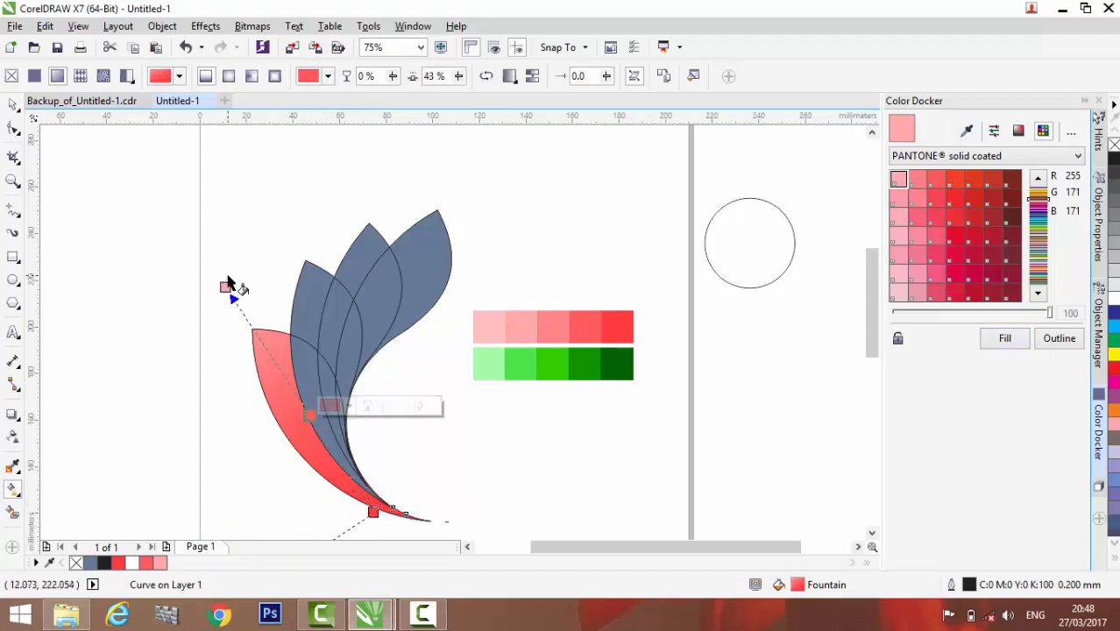
- Pull the gradient's light pink end closer to the outer red leaf's tip and shift its middle node to 45%
drag(226, 288, 258, 316)
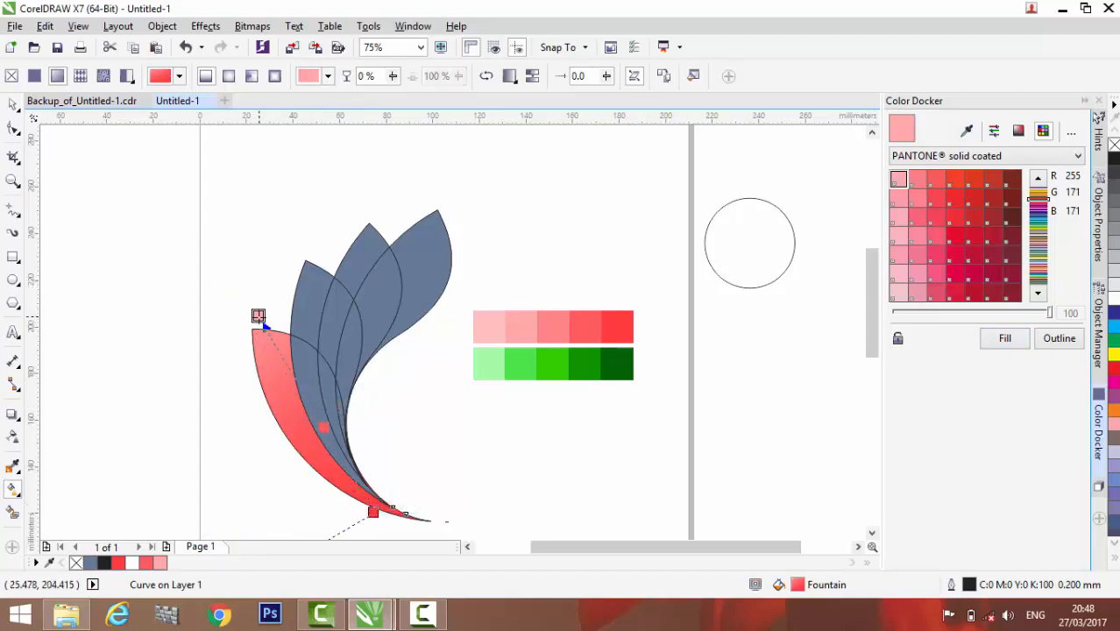
click(321, 426)
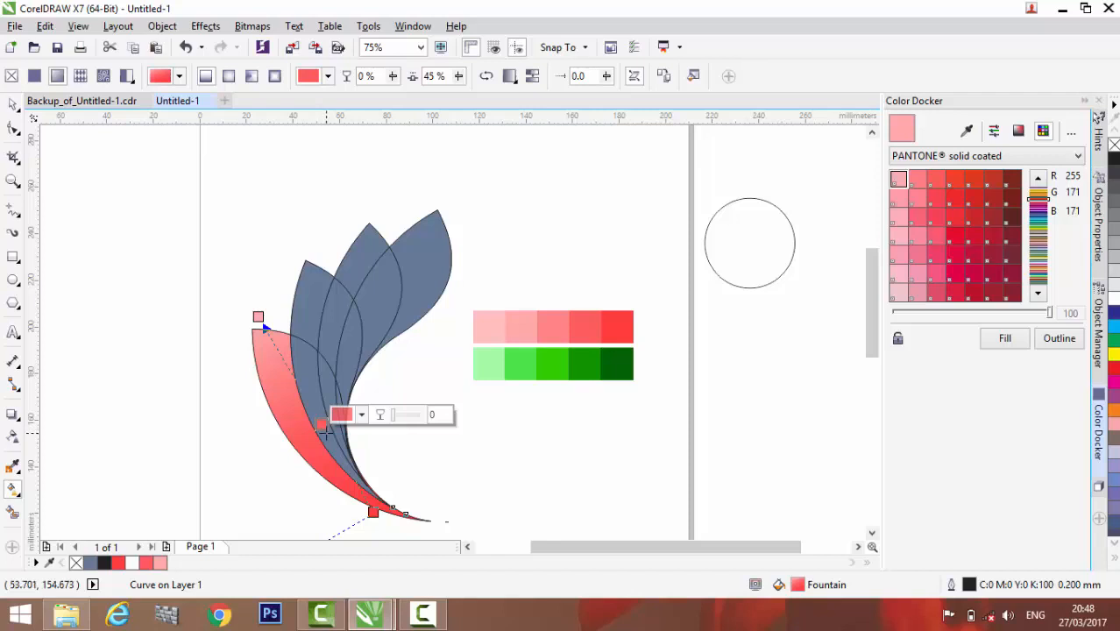
- Give the second strip of the lower leaf a fountain fill and copy the outer strip's red gradient onto it
click(309, 381)
drag(265, 298, 259, 283)
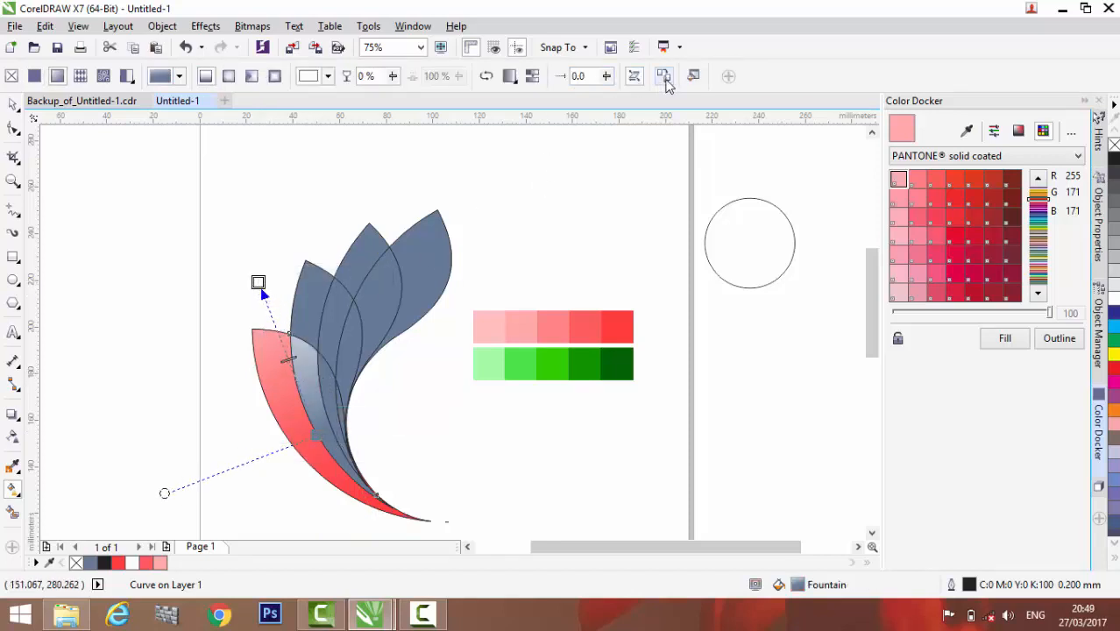
click(634, 76)
click(282, 395)
- Reposition both ends of the second strip's gradient, with light pink near its tip and dark red toward the base
drag(294, 326, 282, 331)
drag(360, 505, 339, 463)
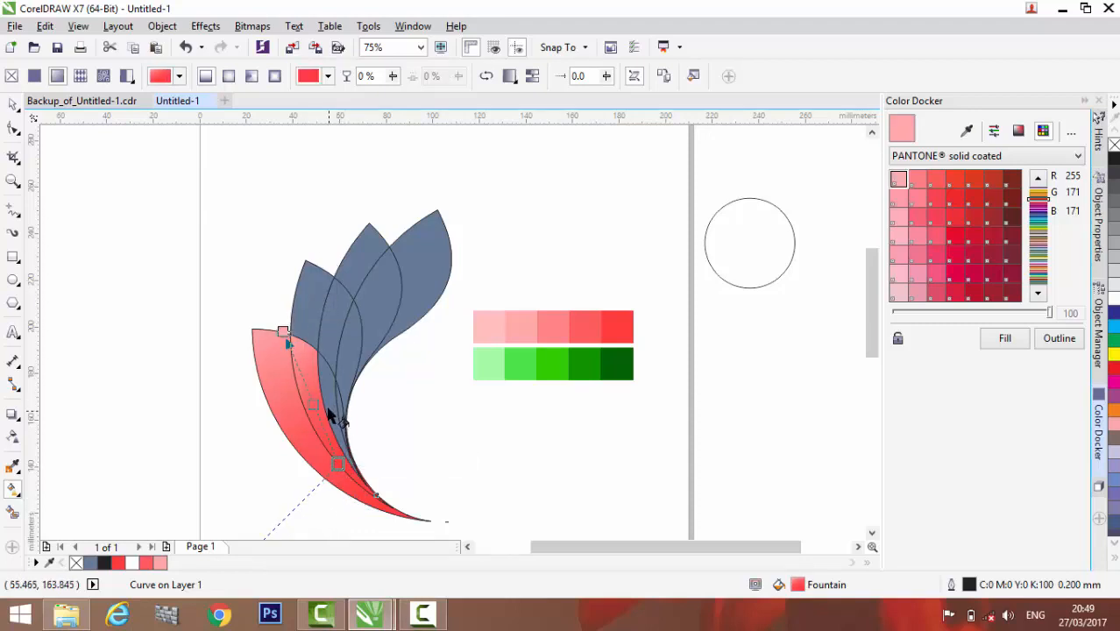
scroll(331, 414, up, 3)
scroll(347, 427, down, 2)
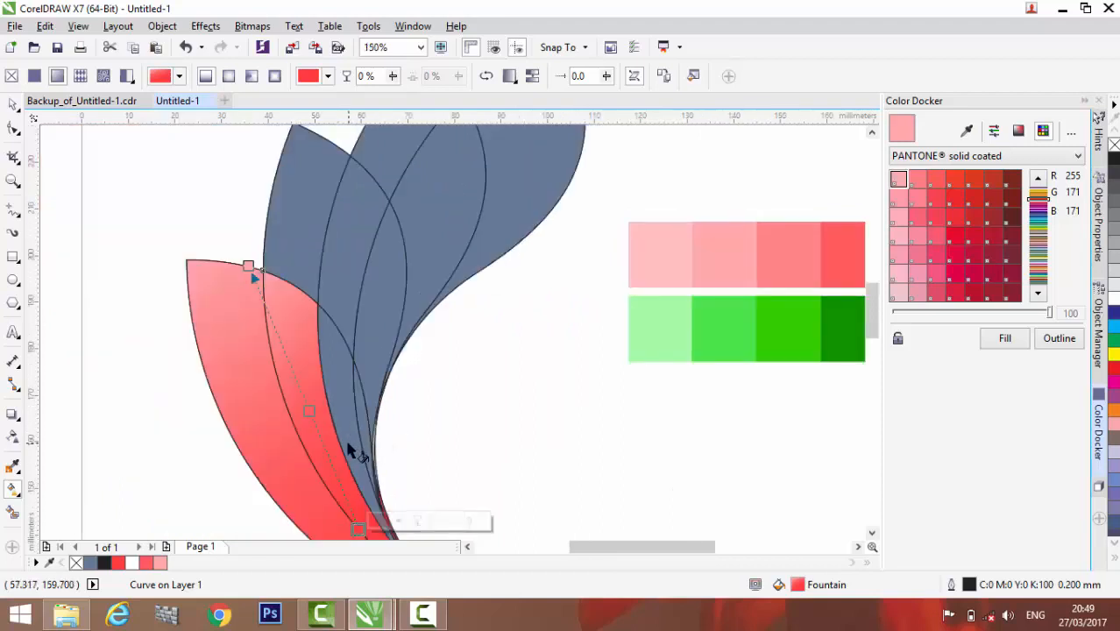
drag(355, 465, 325, 344)
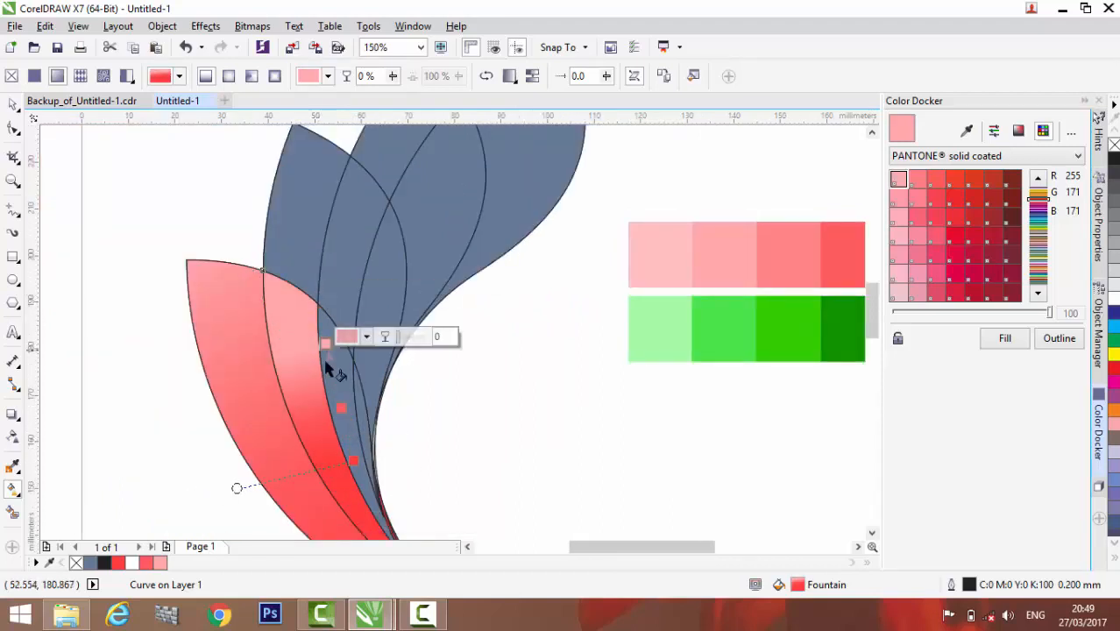
drag(337, 396, 341, 407)
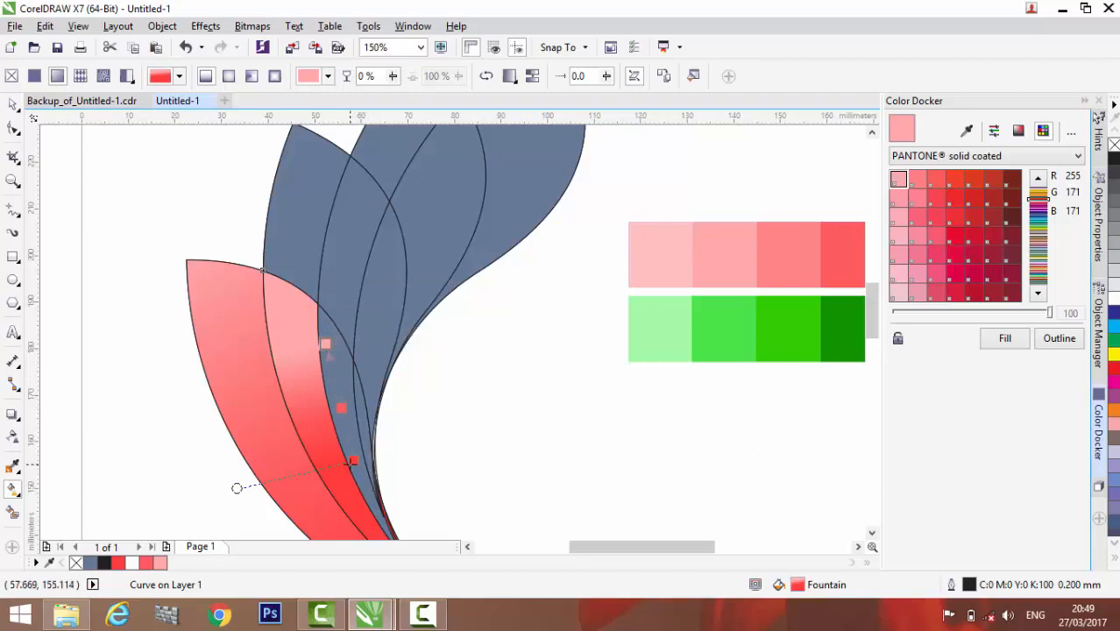
scroll(354, 462, down, 4)
scroll(346, 408, up, 4)
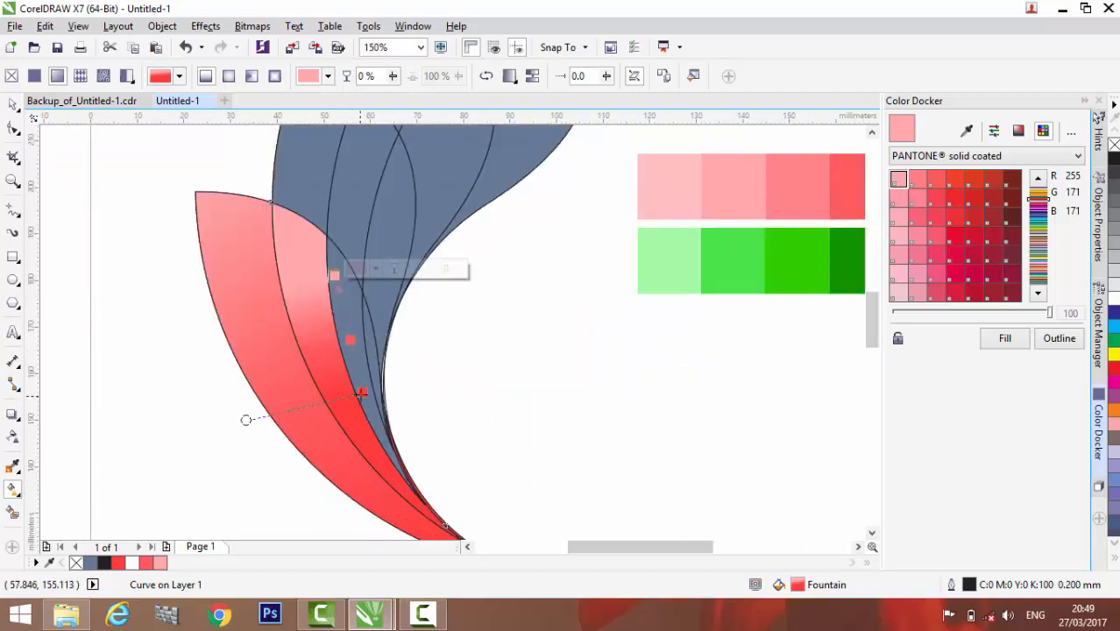
drag(362, 394, 358, 435)
drag(334, 275, 289, 236)
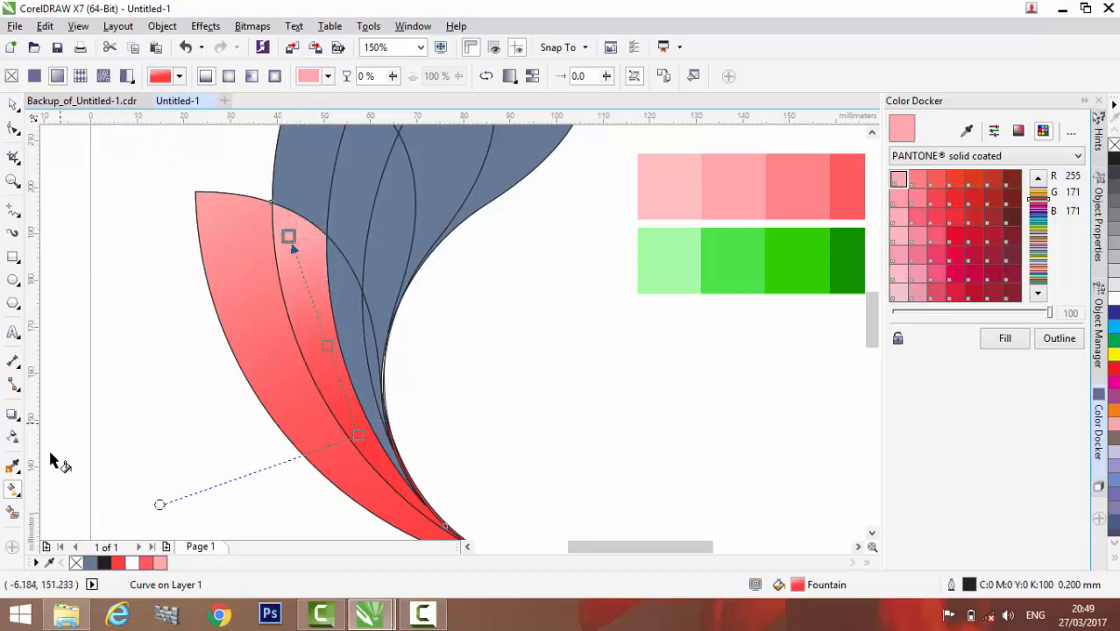
- Apply a fountain fill to the third strip, copy the second strip's red gradient onto it, and extend its dark red end toward the base
click(186, 363)
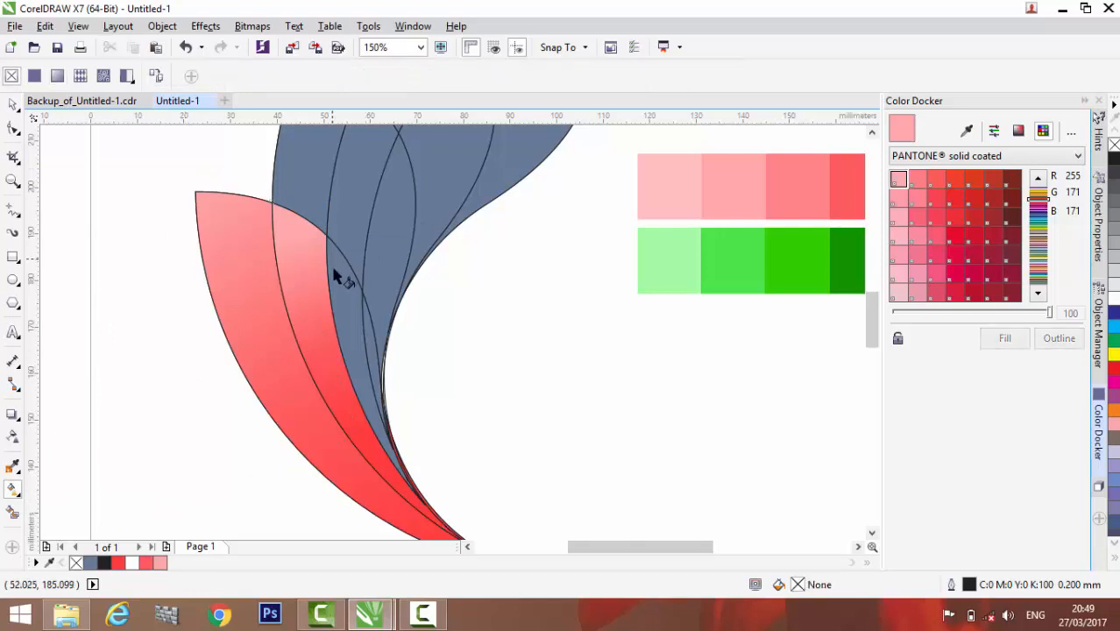
click(347, 299)
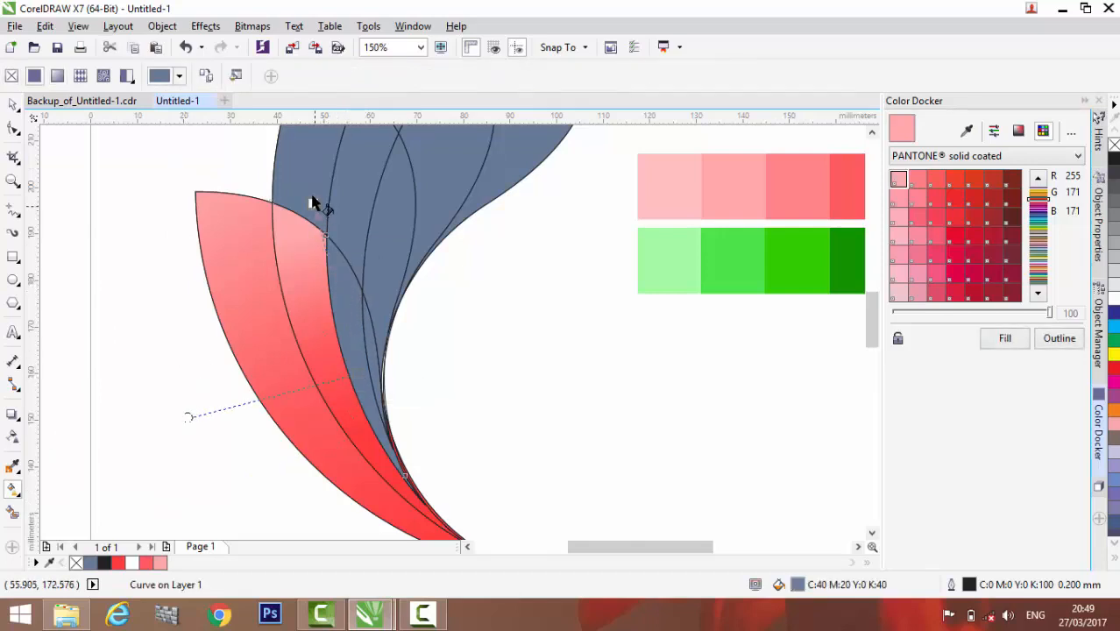
drag(308, 187, 360, 375)
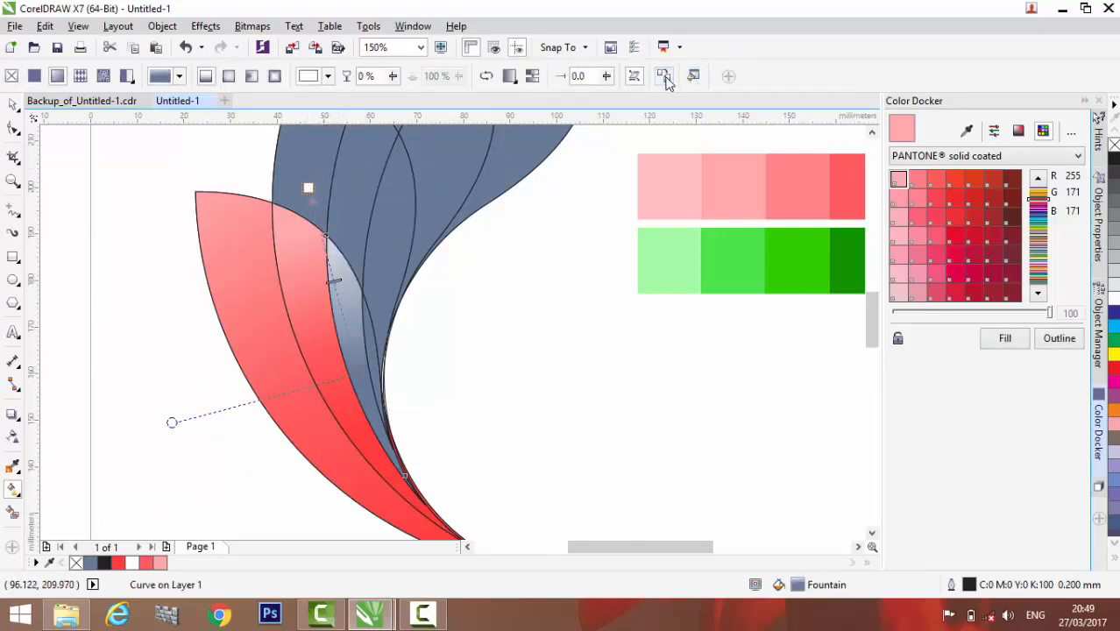
click(687, 77)
click(295, 324)
drag(368, 416, 372, 418)
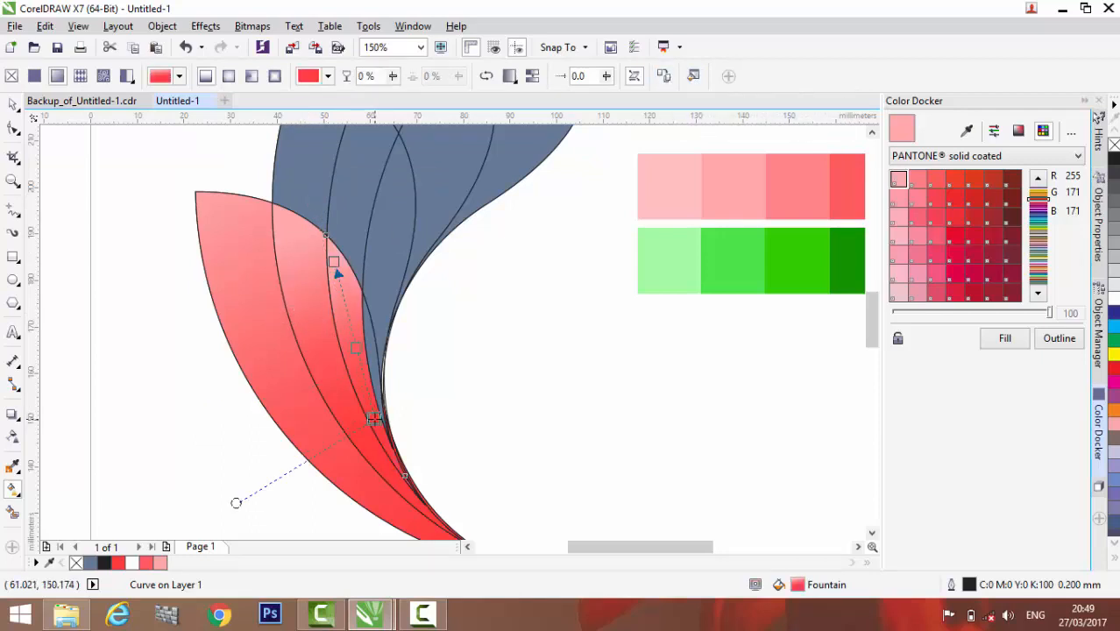
- Apply a fountain fill to the narrow fourth strip of the lower leaf and copy the red gradient onto it
click(378, 391)
scroll(378, 387, up, 3)
drag(377, 386, 348, 210)
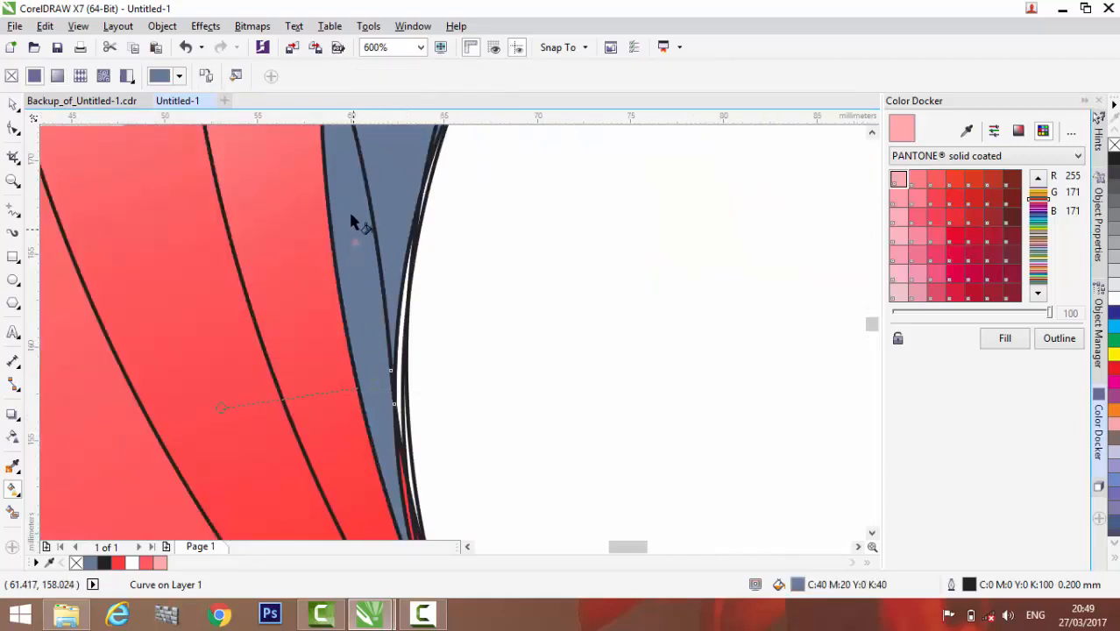
click(666, 79)
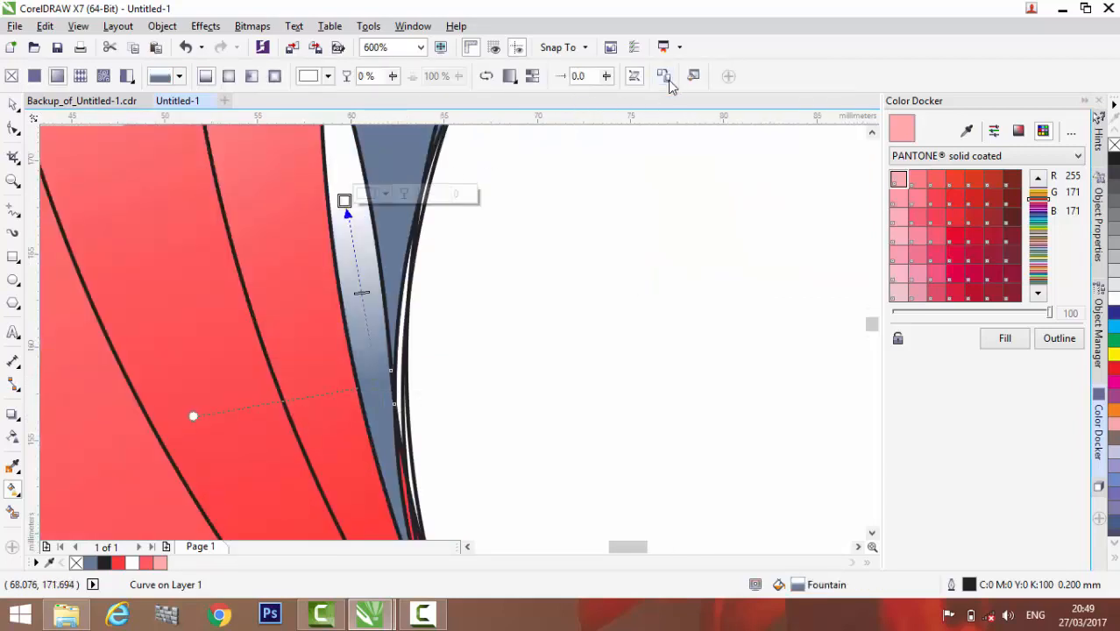
click(185, 337)
- Adjust the fourth strip's gradient, keeping light pink at its tip and extending dark red slightly toward the base
scroll(188, 340, down, 3)
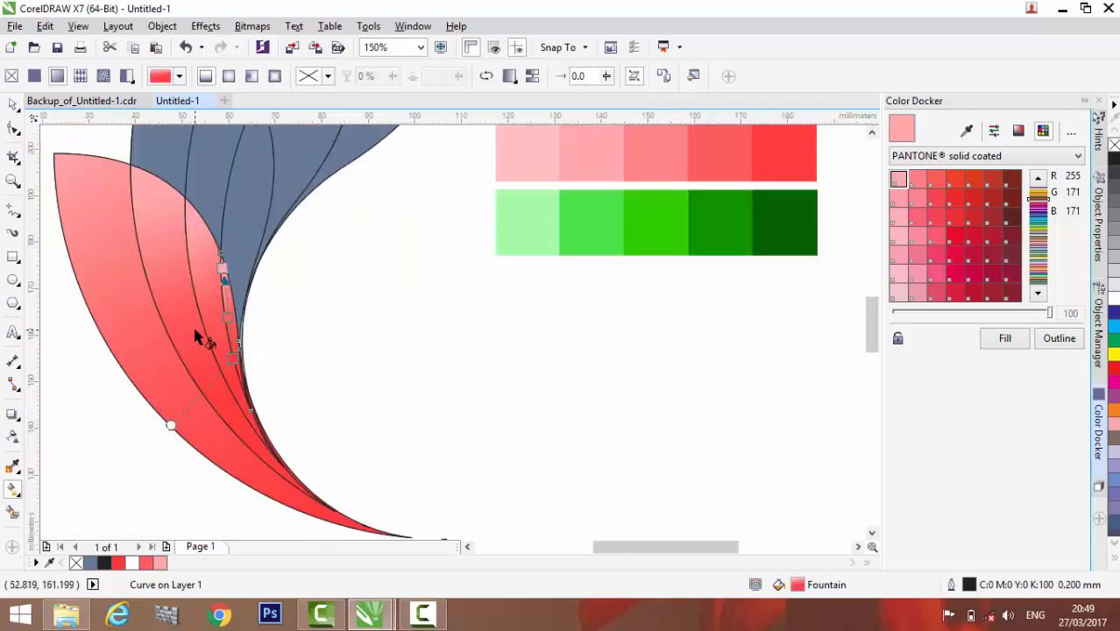
scroll(215, 284, up, 1)
click(237, 255)
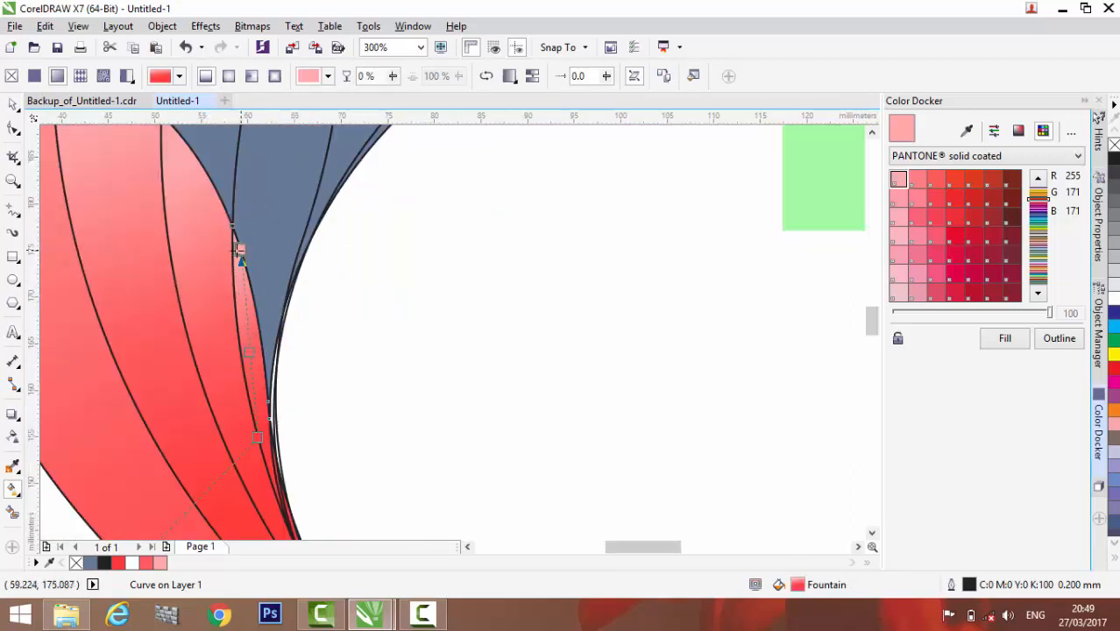
click(255, 438)
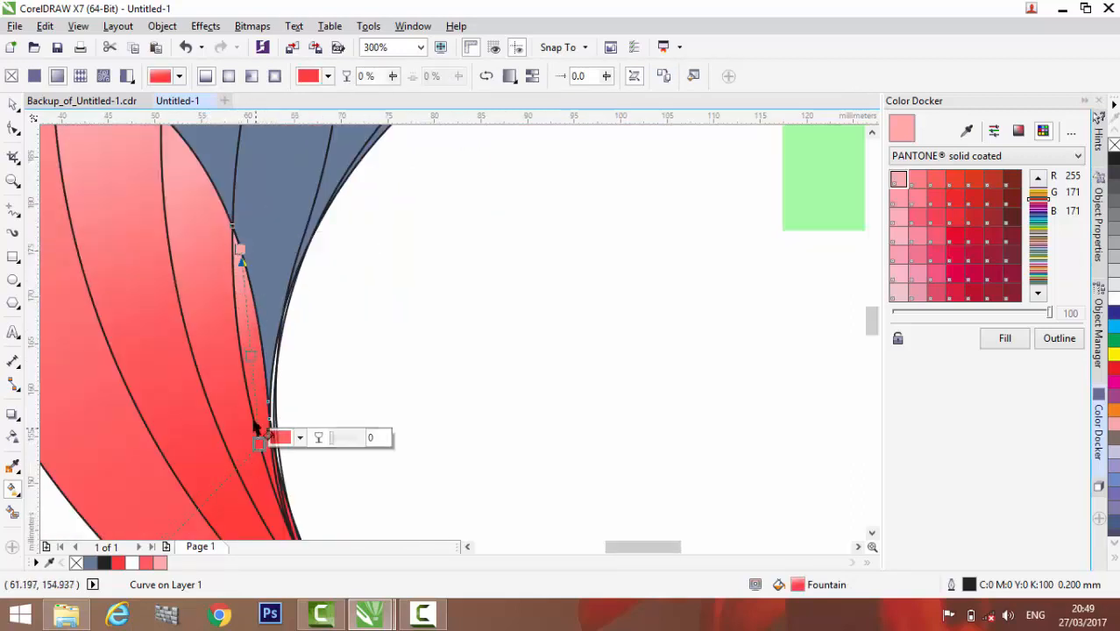
- Draw a vertical fountain fill through the second leaf's tip section and colour its upper end dark green, RGB 0, 98, 3, from the swatch strip
scroll(255, 436, down, 2)
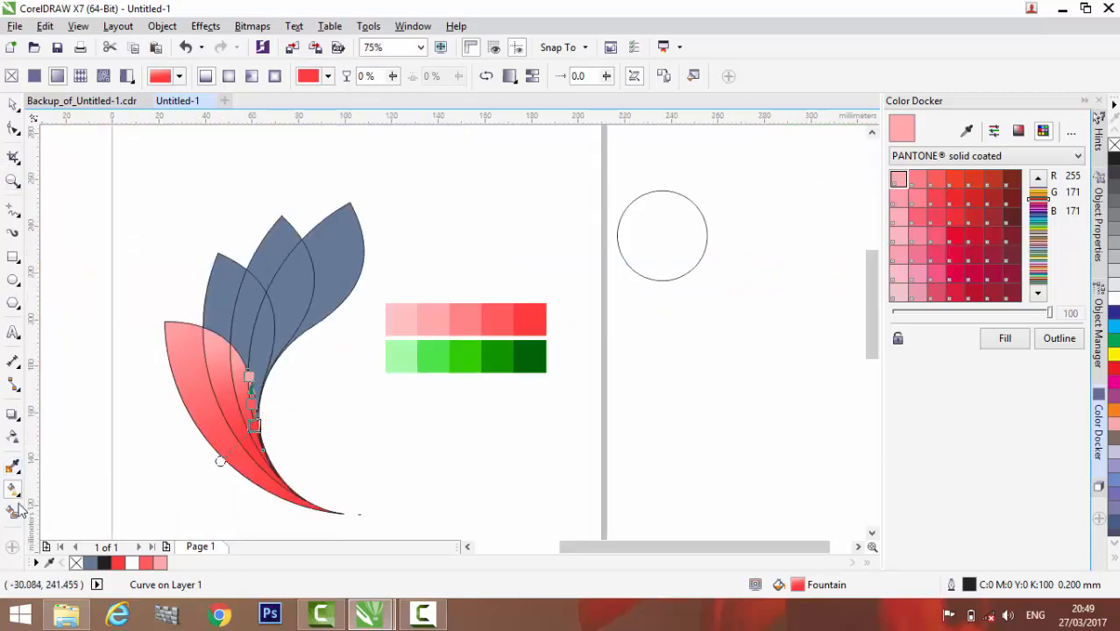
click(68, 309)
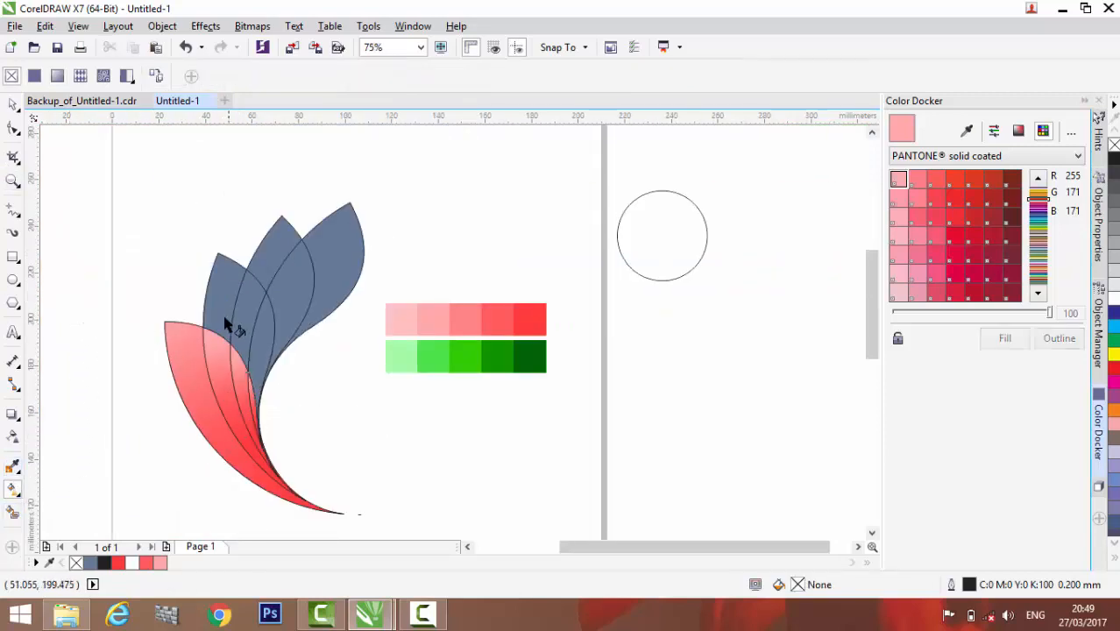
click(221, 253)
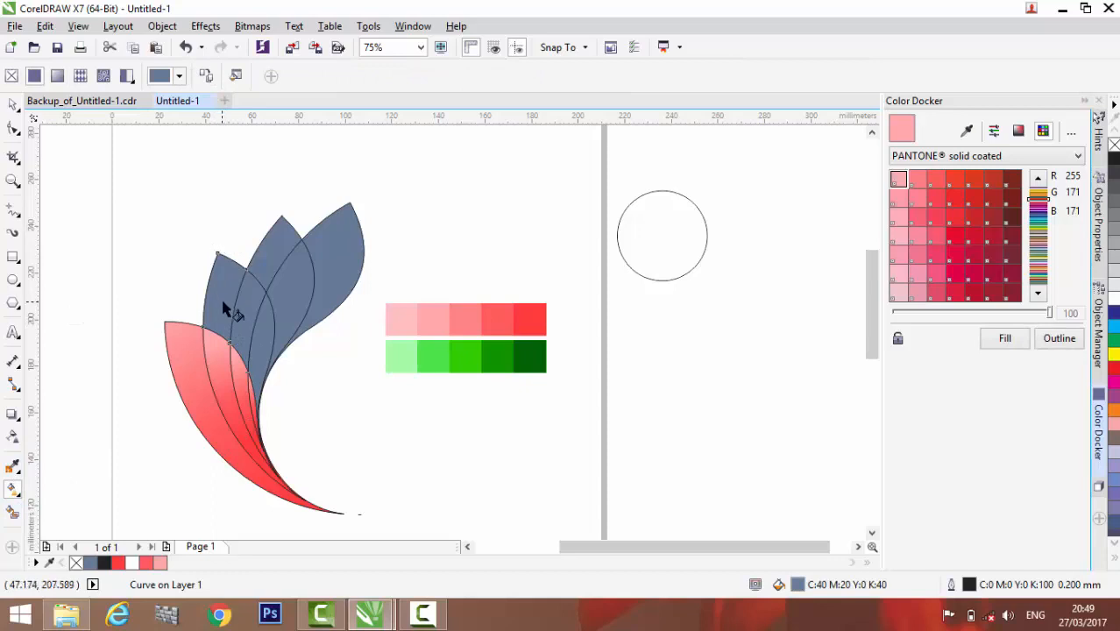
drag(226, 299, 224, 180)
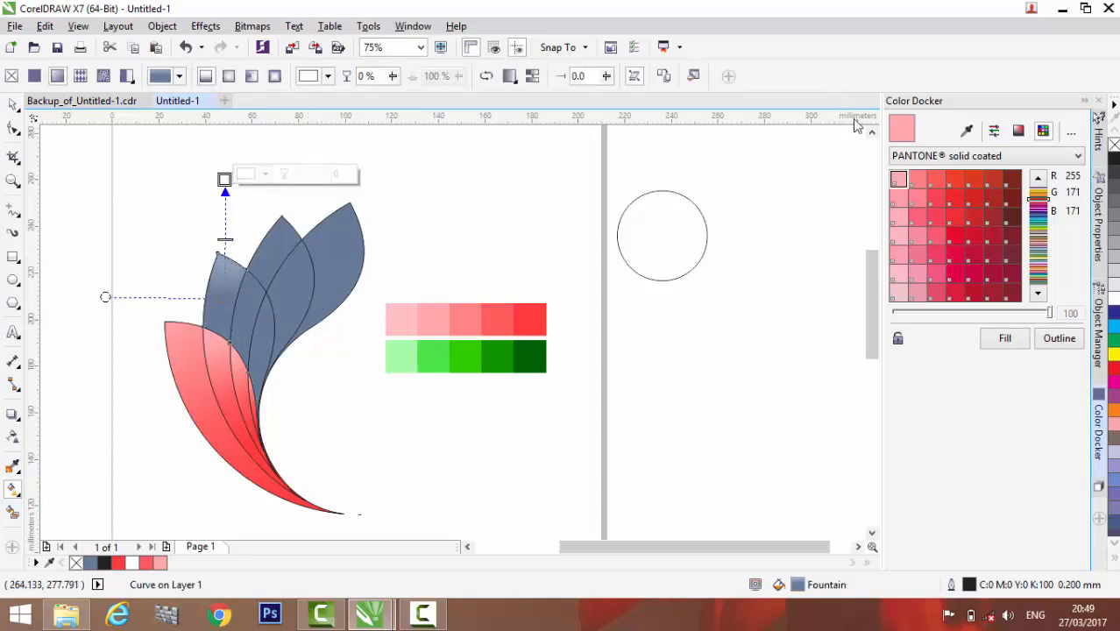
click(530, 359)
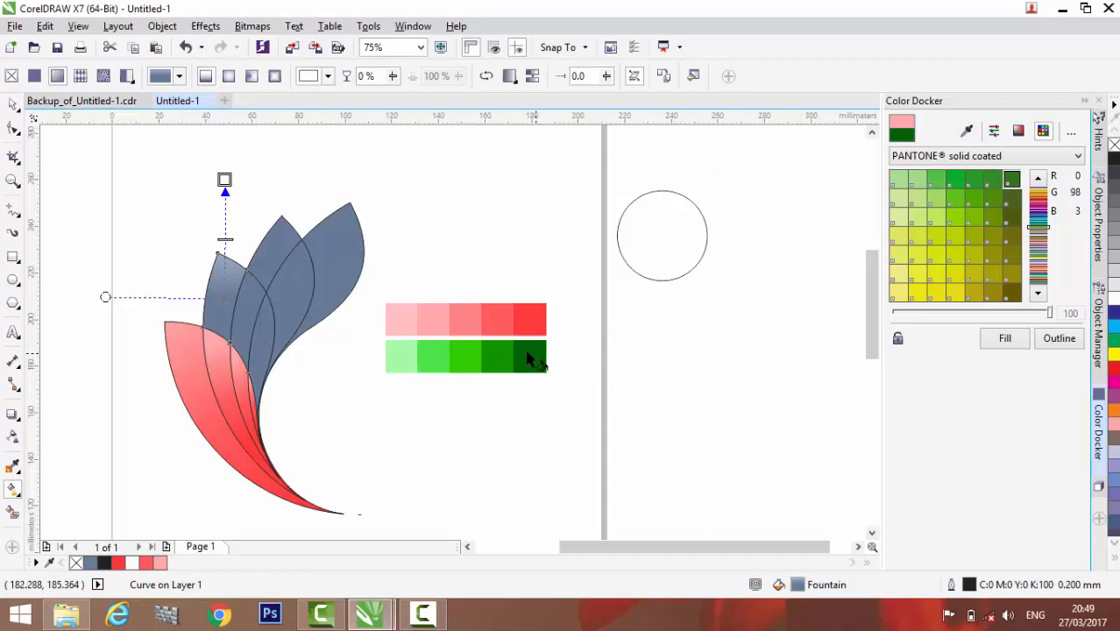
click(1005, 340)
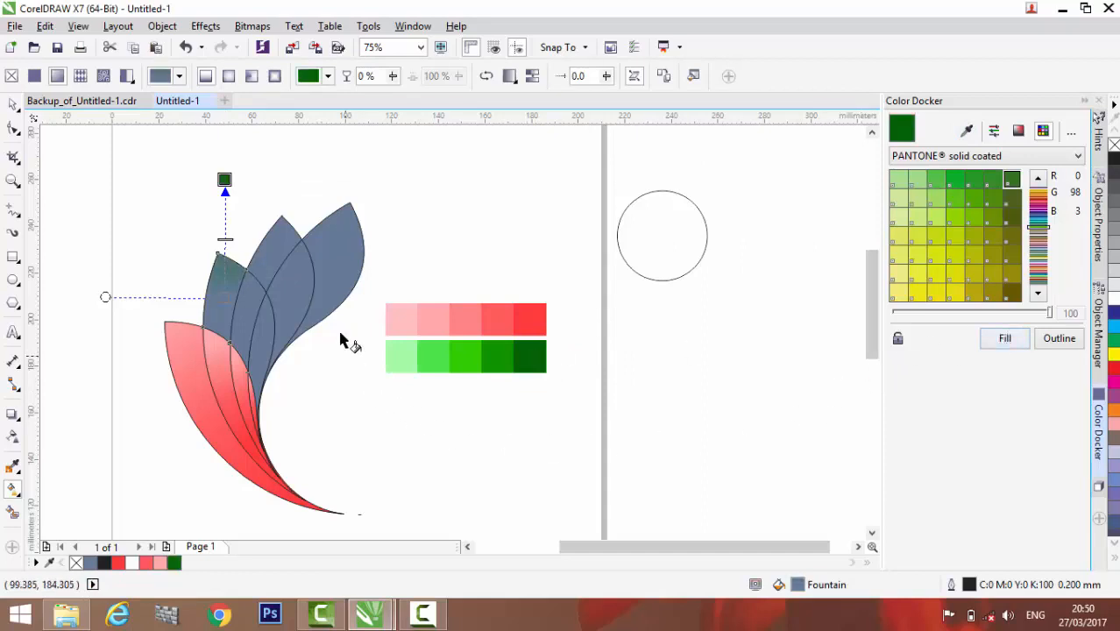
- Colour the gradient's lower node with the dark green PANTONE swatch, C86 M32 Y100 K24, and reposition both ends of the gradient
drag(226, 299, 226, 312)
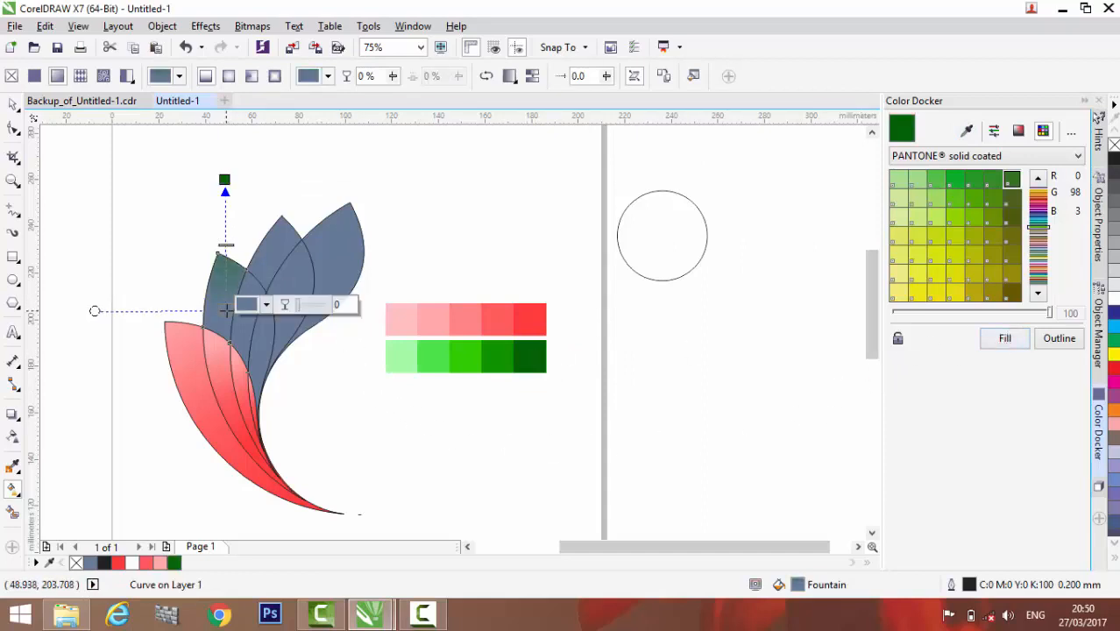
click(1012, 180)
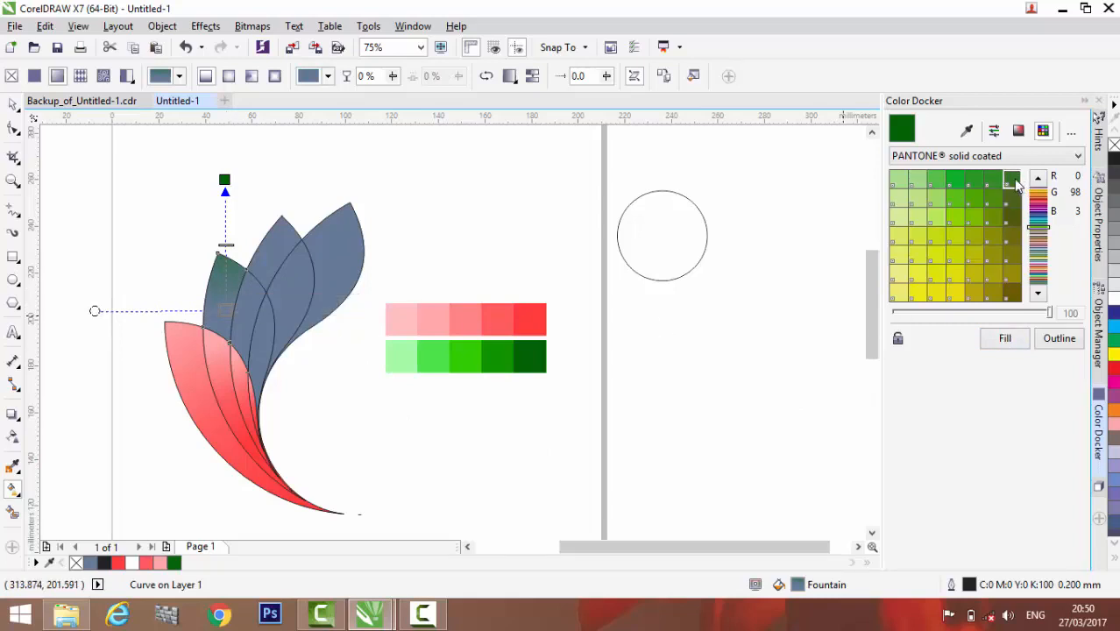
click(1005, 341)
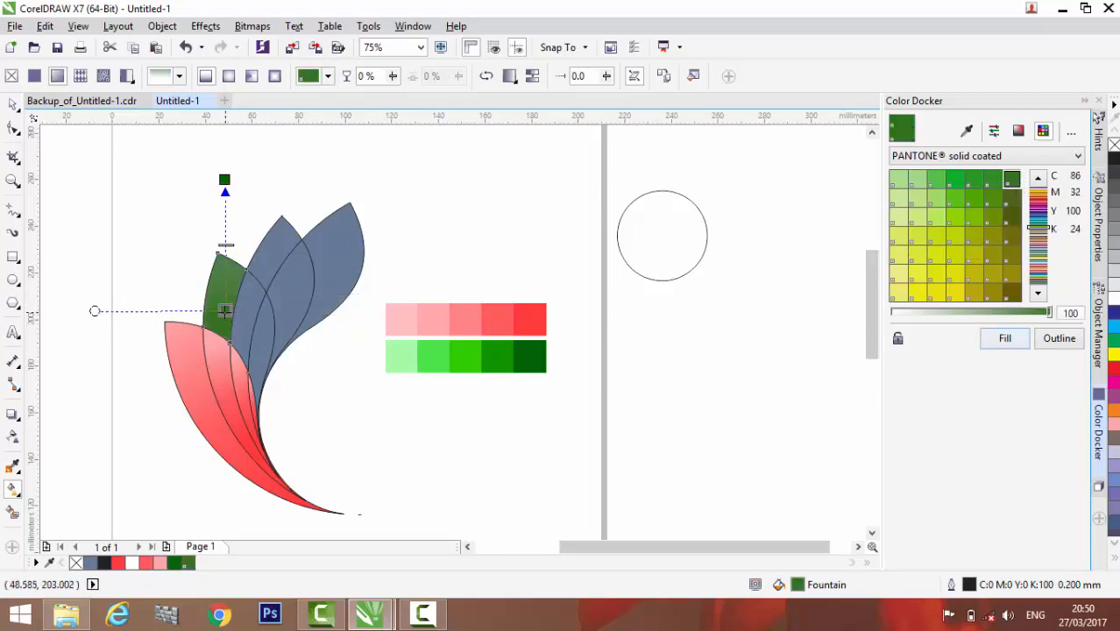
drag(224, 310, 225, 335)
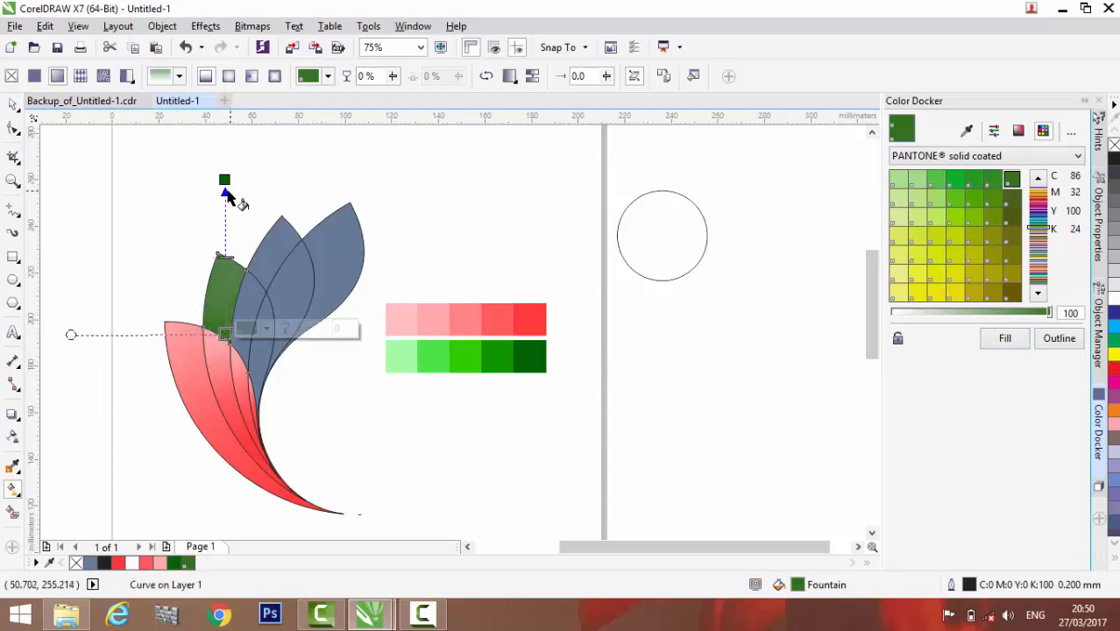
drag(224, 180, 214, 182)
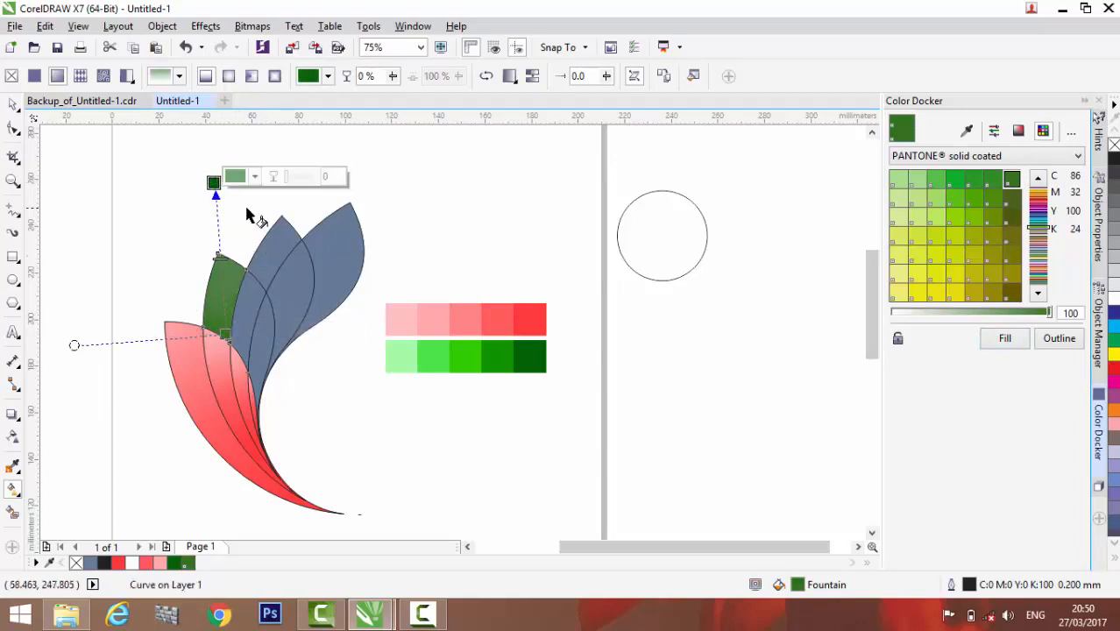
- Draw an upward fountain fill in the overlap section beside the green leaf tip
click(248, 333)
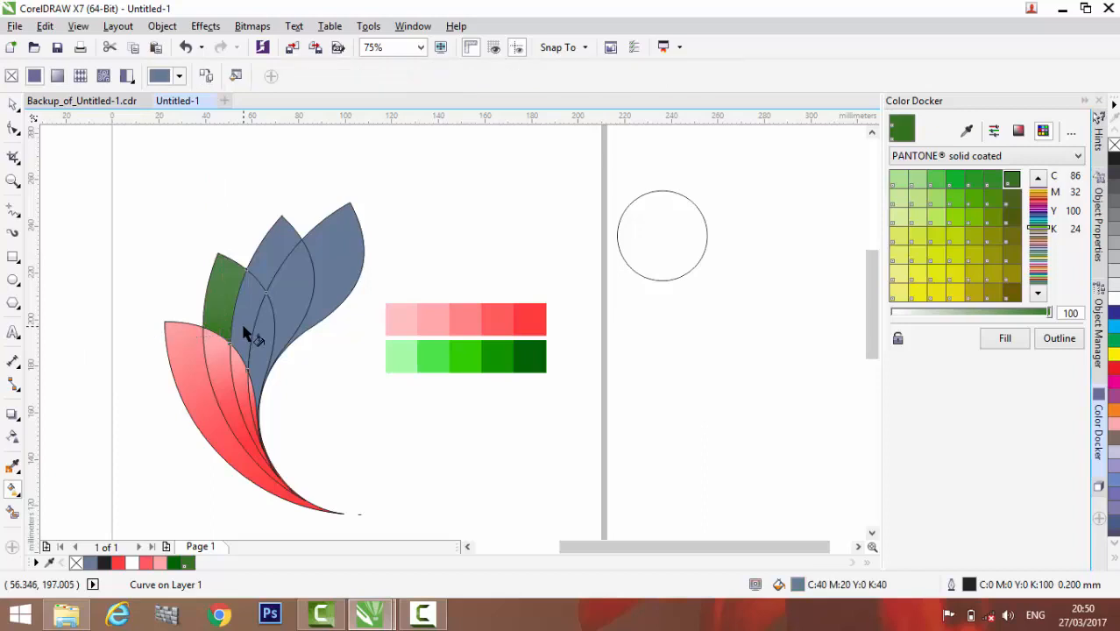
drag(250, 354, 244, 246)
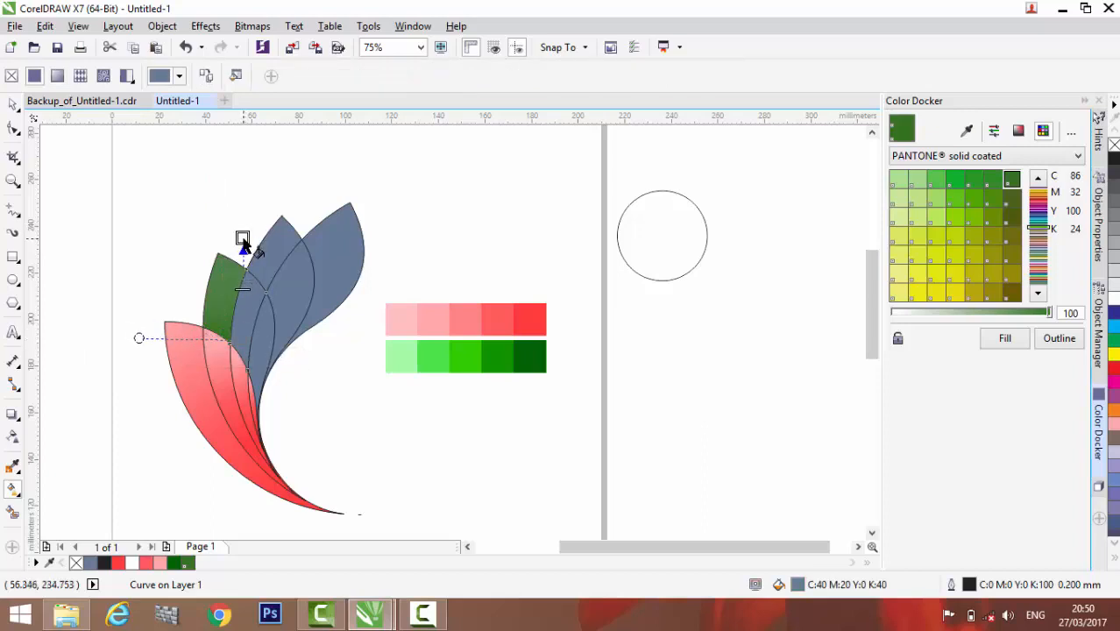
- Add a middle node at 41% to the green leaf tip's gradient, coloured RGB 15, 146, 0 from the fourth green swatch
click(221, 304)
click(221, 274)
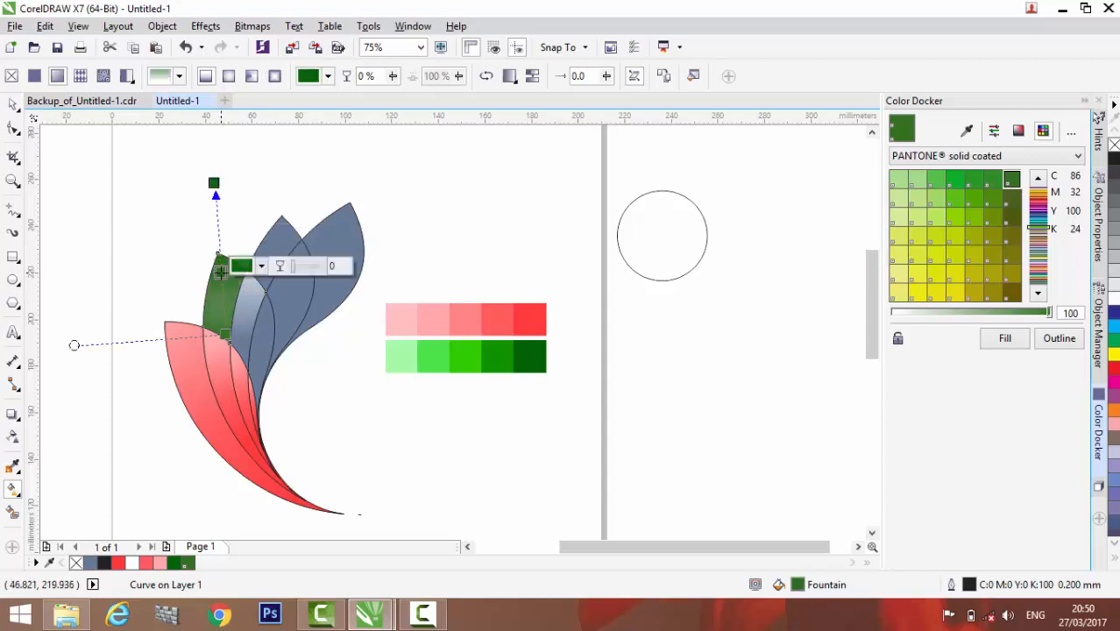
click(966, 130)
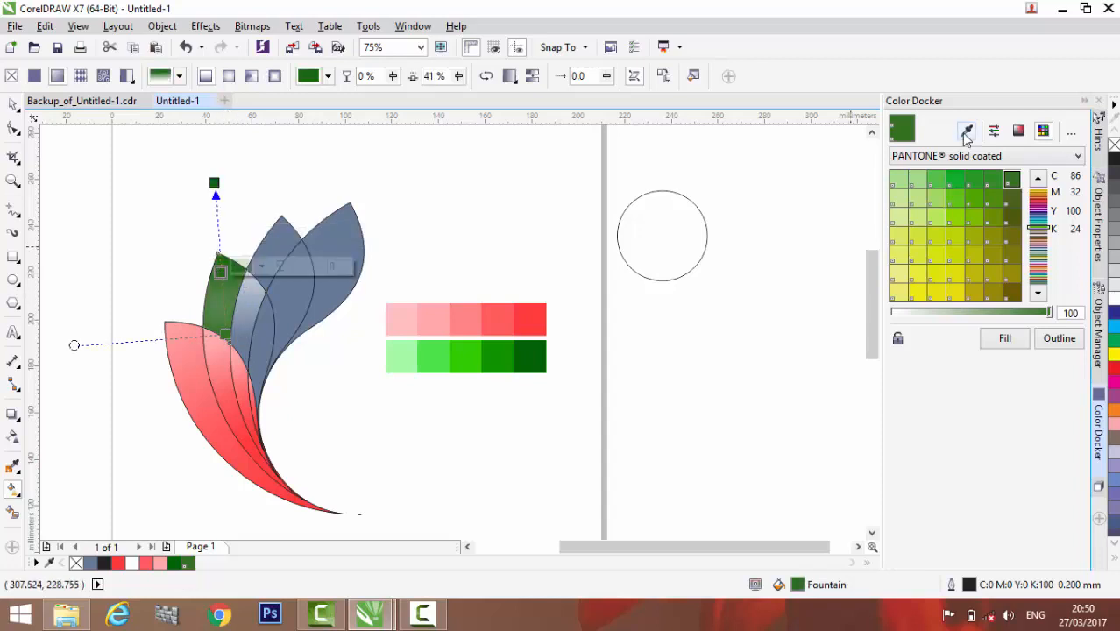
click(499, 361)
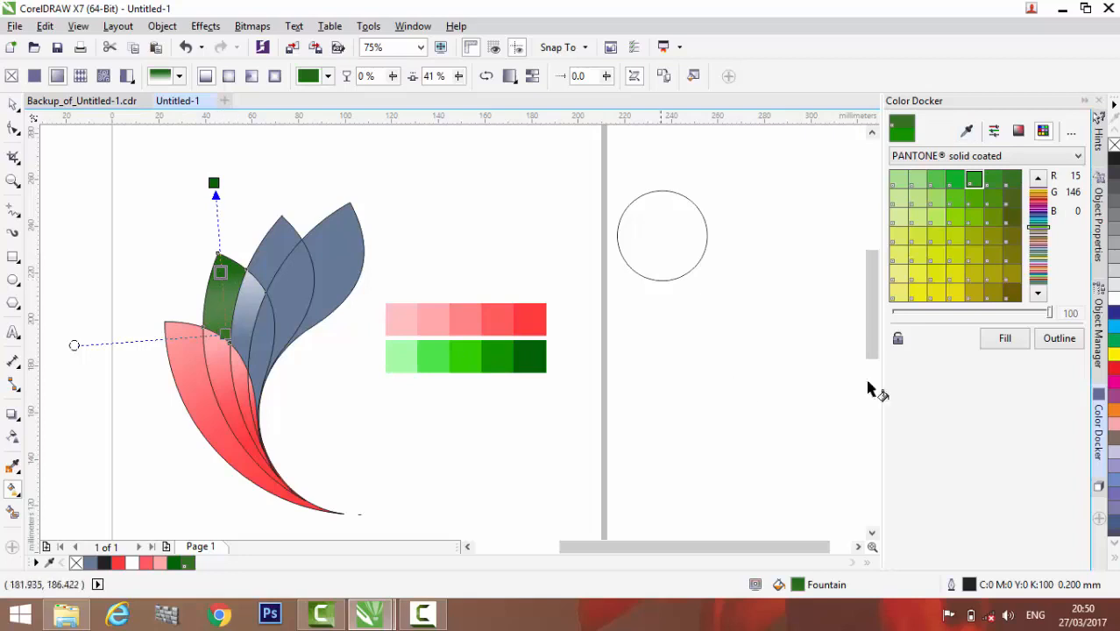
click(1005, 341)
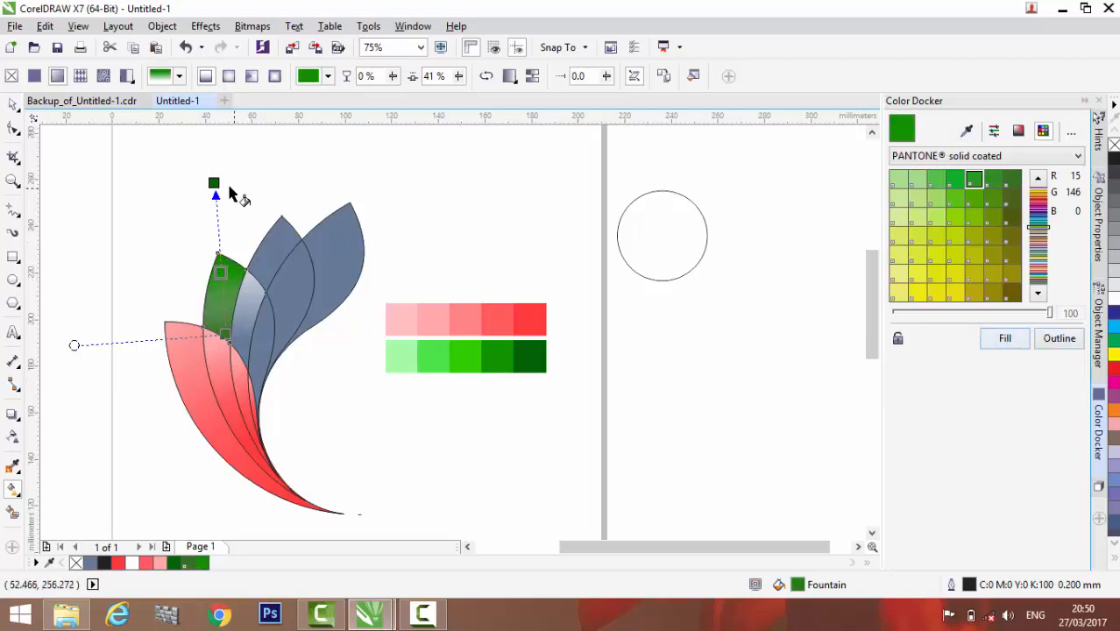
- Colour the upper end of the green leaf tip's gradient RGB 74, 229, 74, sampled from the second green swatch
click(214, 184)
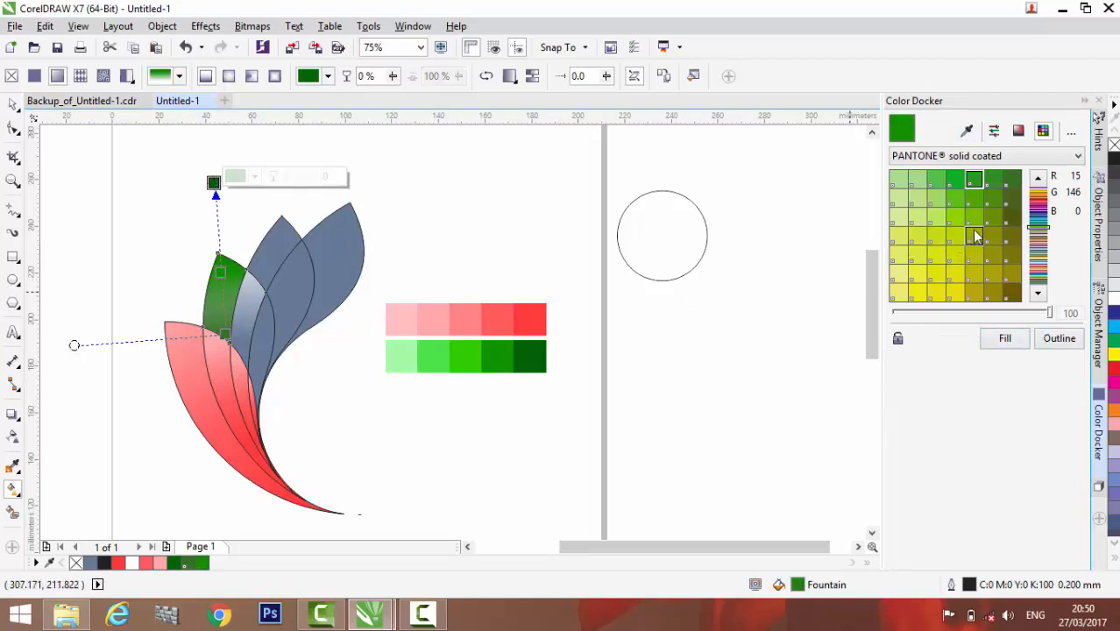
click(440, 353)
click(1006, 338)
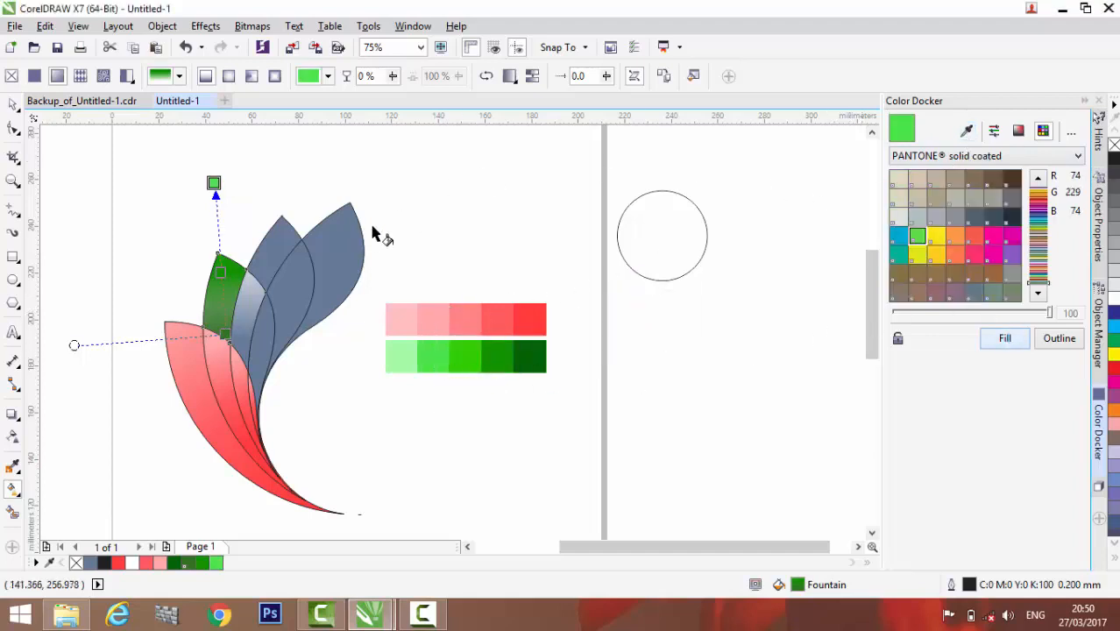
- Reposition both ends of the green leaf tip's gradient around the section and slide its middle node to 43%
drag(214, 183, 223, 262)
drag(224, 333, 237, 353)
click(224, 308)
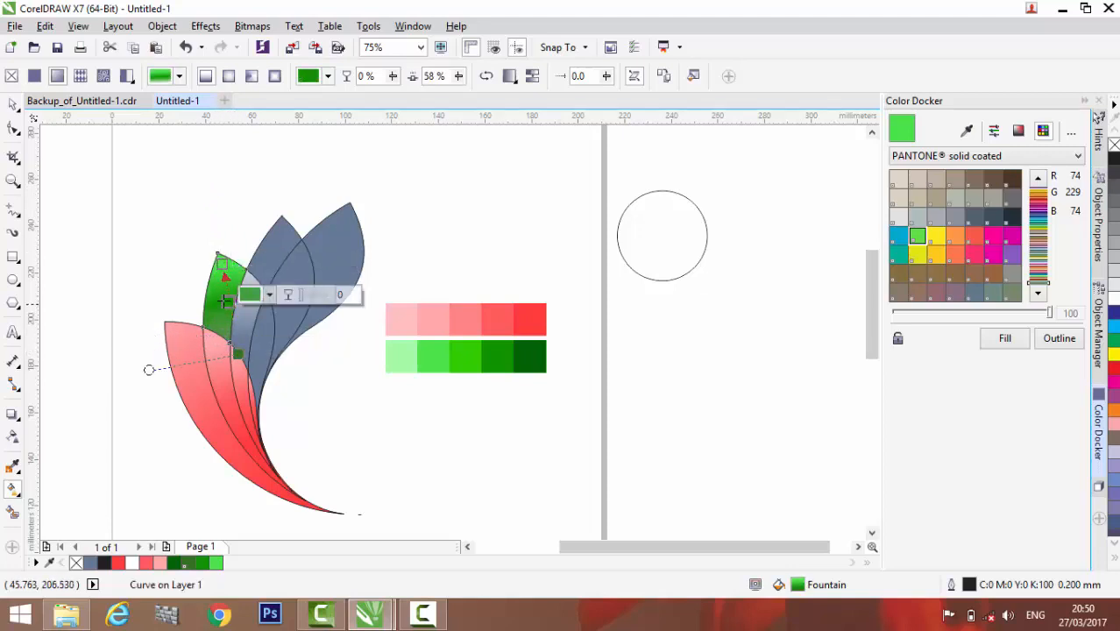
drag(219, 259, 212, 239)
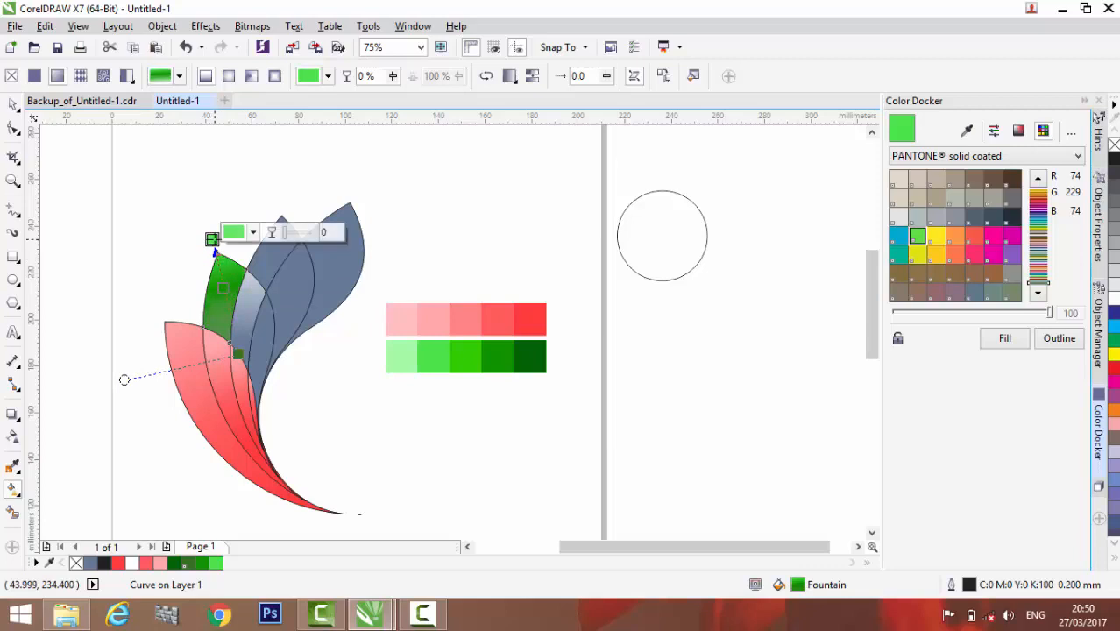
click(238, 351)
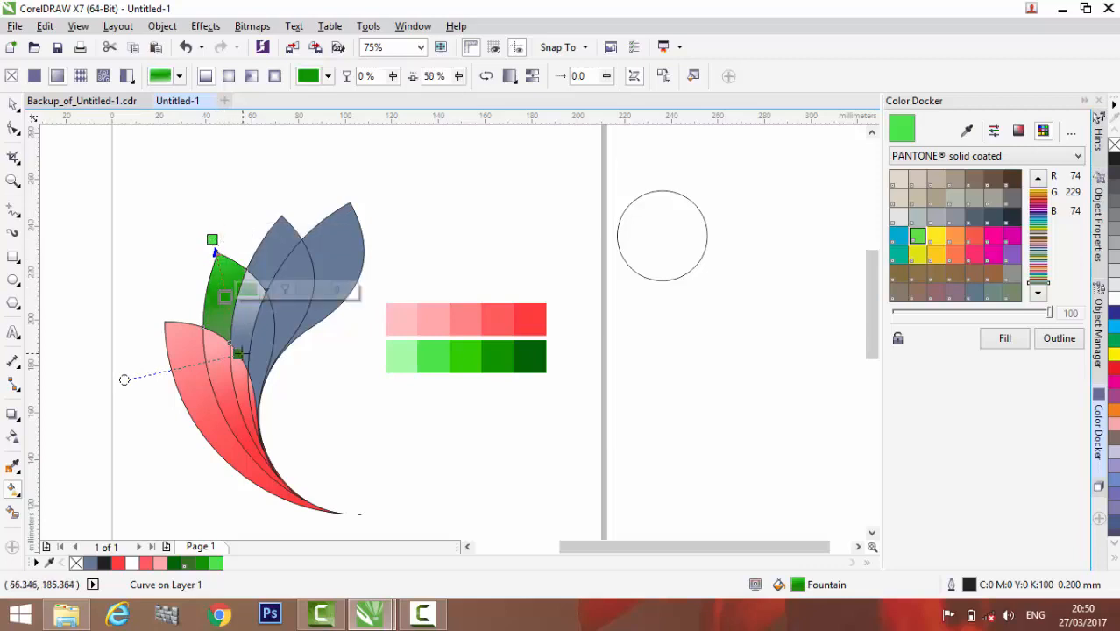
drag(237, 352, 227, 342)
drag(220, 290, 220, 297)
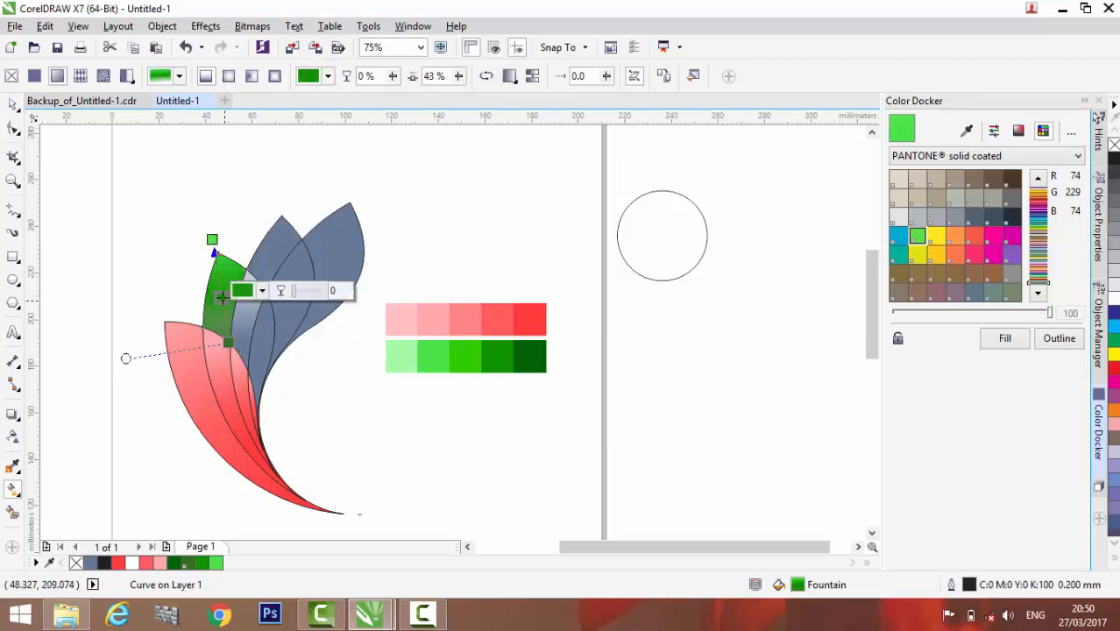
click(212, 239)
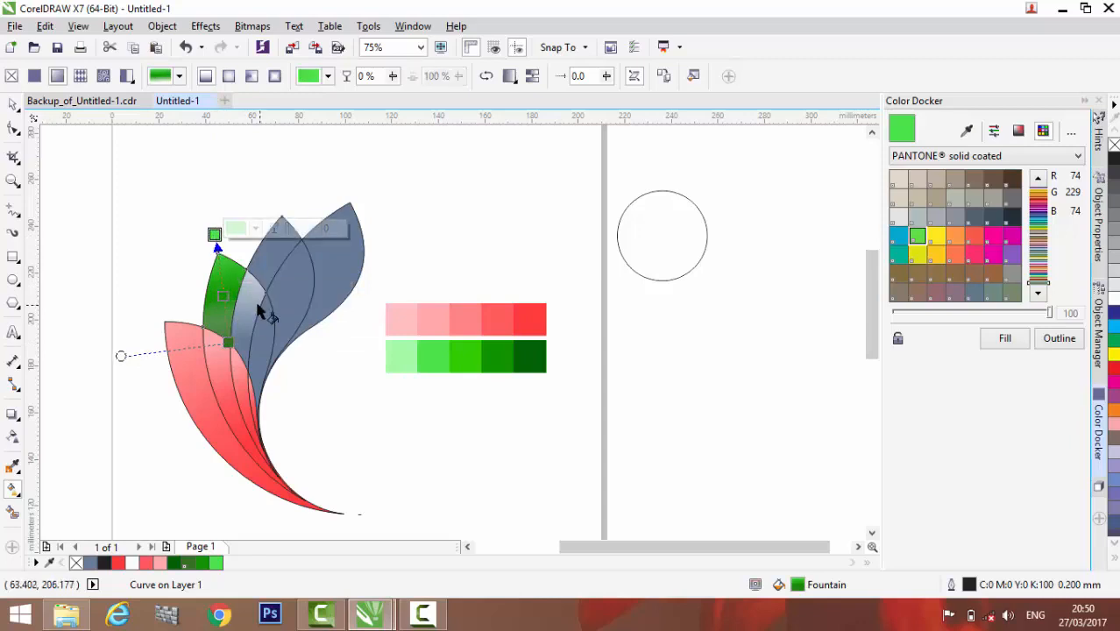
- Copy the green leaf tip's fountain fill onto the overlap section beside it and try repositioning the gradient
drag(212, 239, 243, 238)
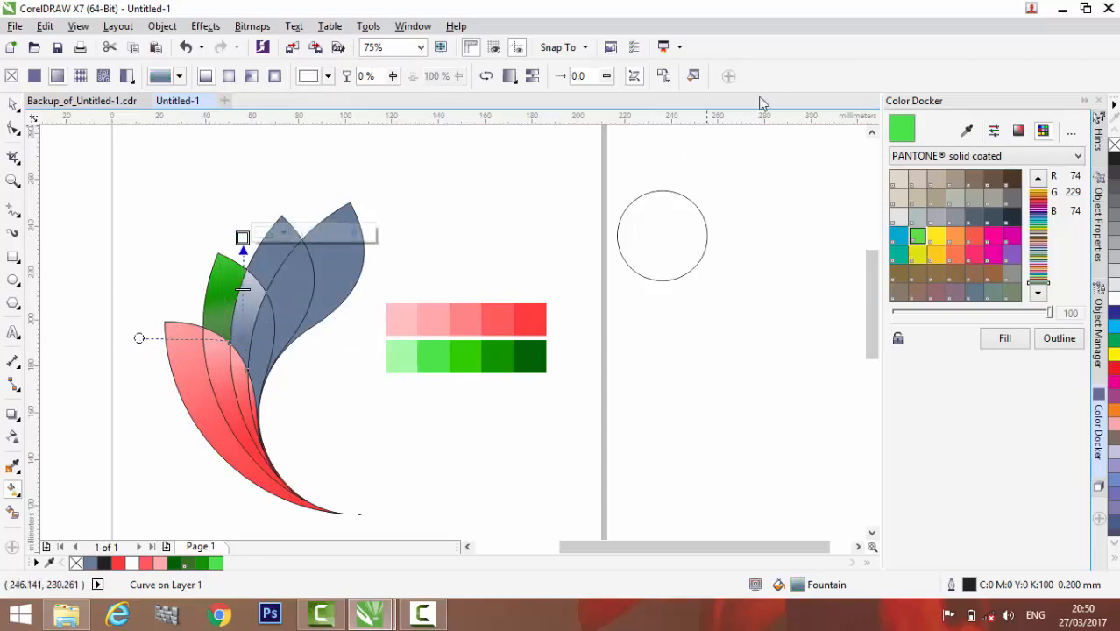
click(663, 77)
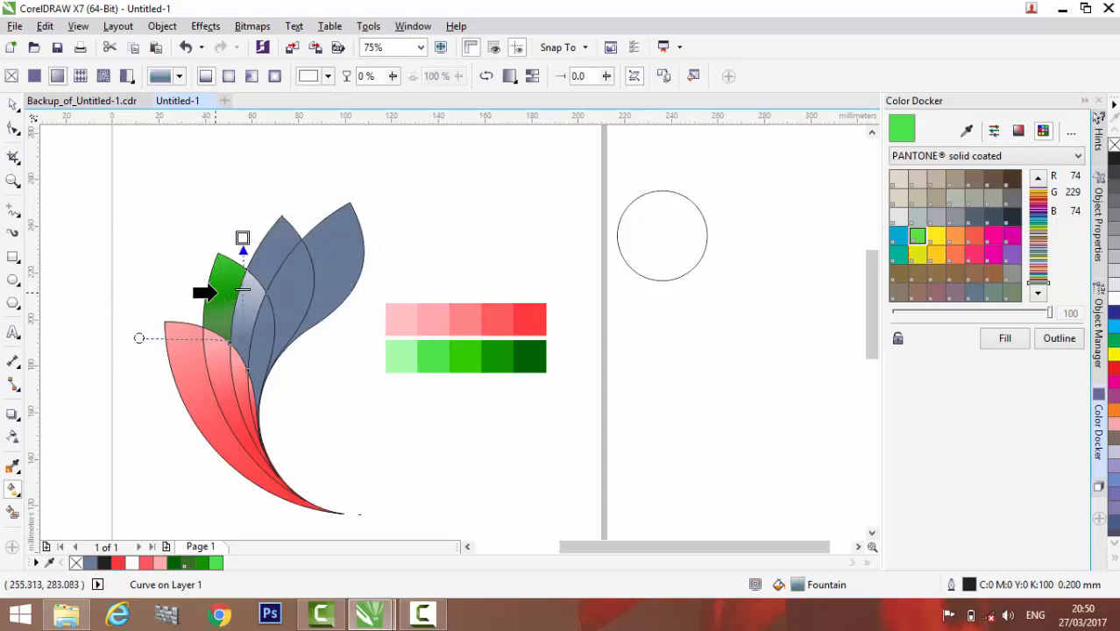
click(227, 303)
drag(260, 365, 270, 265)
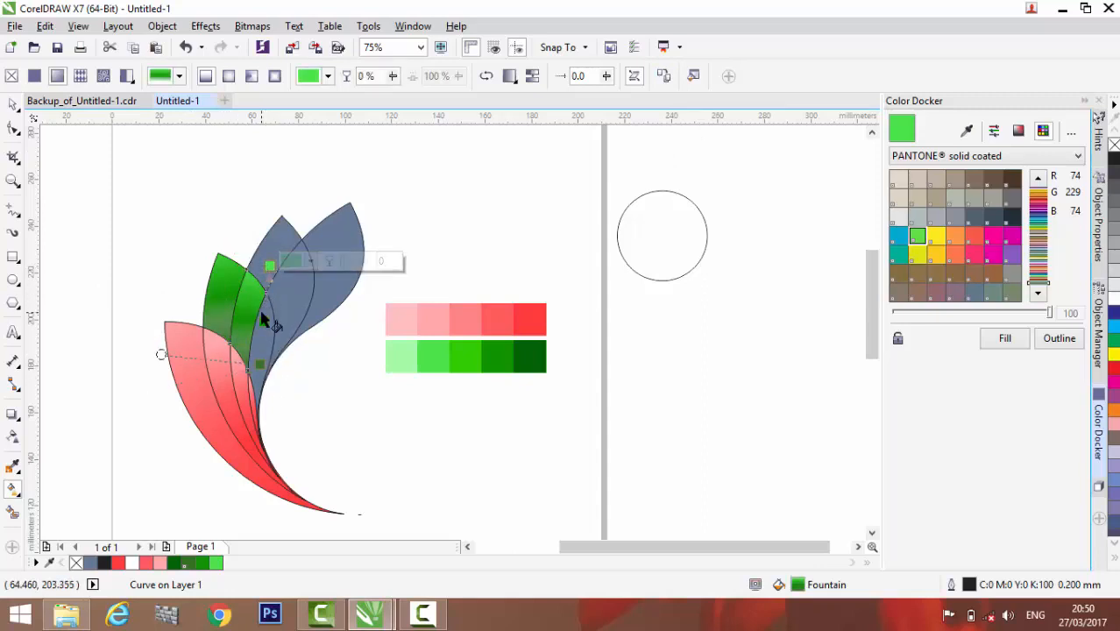
key(ctrl+z)
- Give the next narrow overlap section an upward fountain fill, copy the neighbouring green gradient onto it and shift the gradient's lower end
click(266, 366)
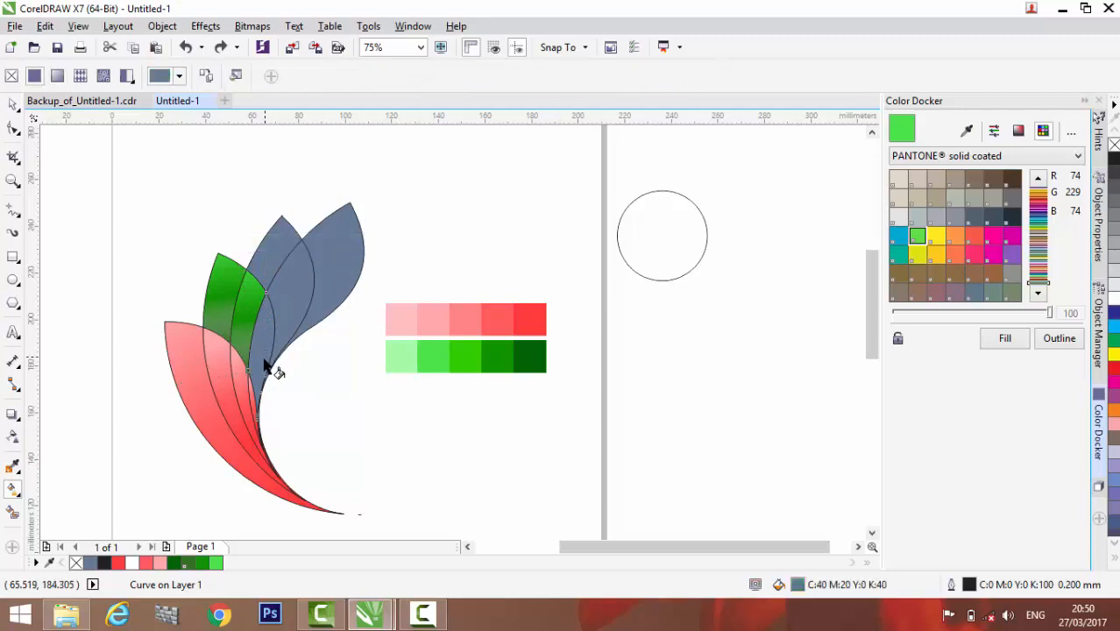
drag(260, 367, 261, 256)
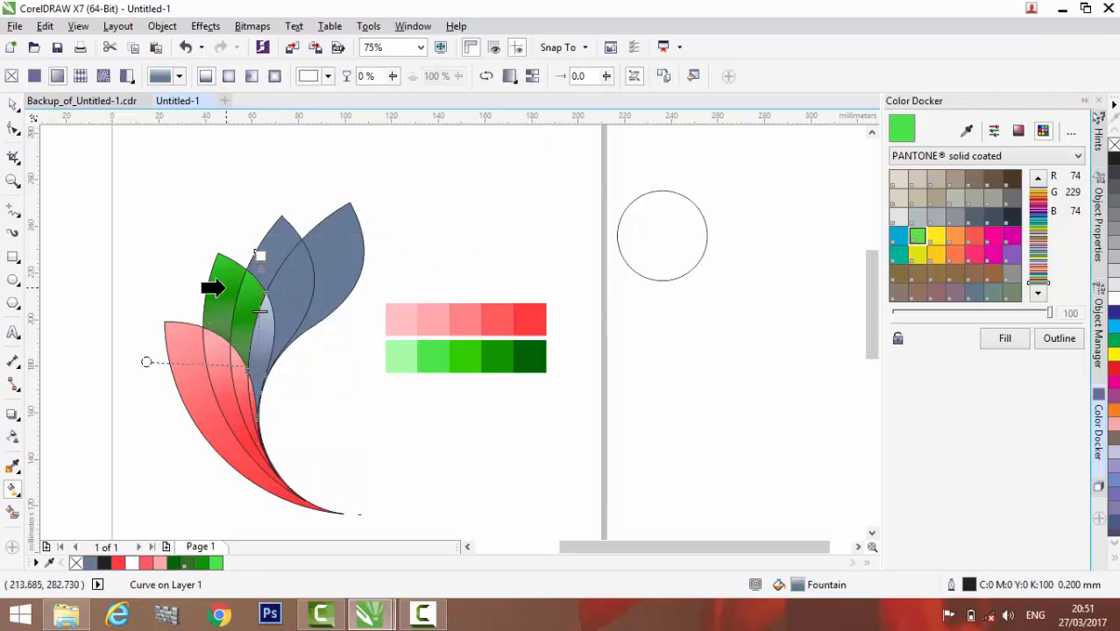
click(245, 301)
drag(263, 417, 253, 398)
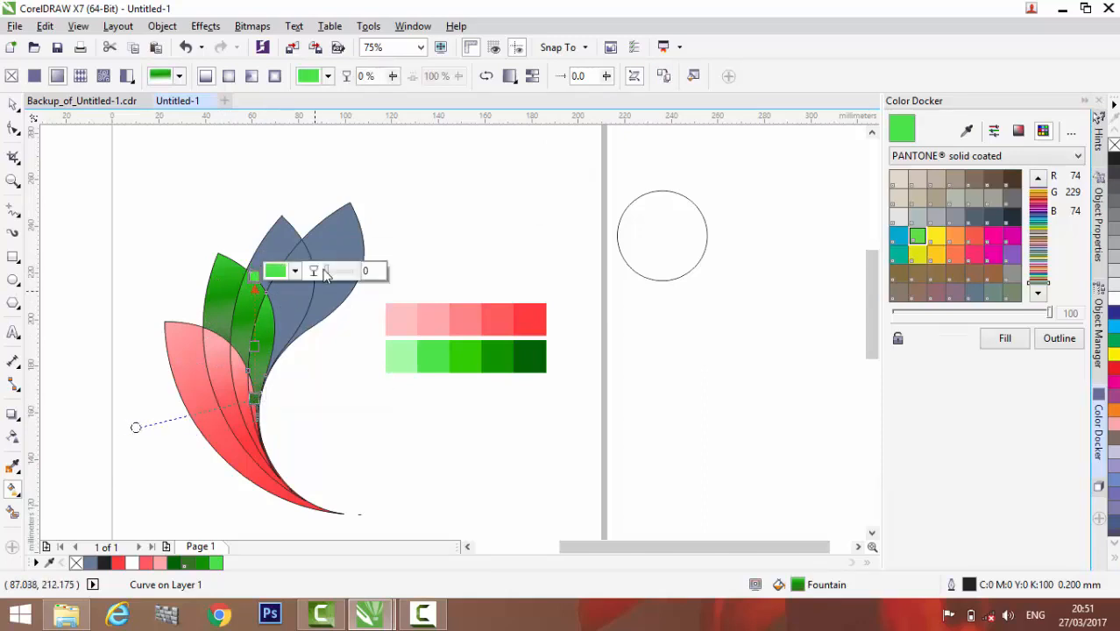
- Draw an upward fountain fill in the third and fourth leaves' overlap, colour its lower node yellow C2 M3 Y100 K0 and reposition both ends
click(274, 279)
drag(270, 237, 284, 181)
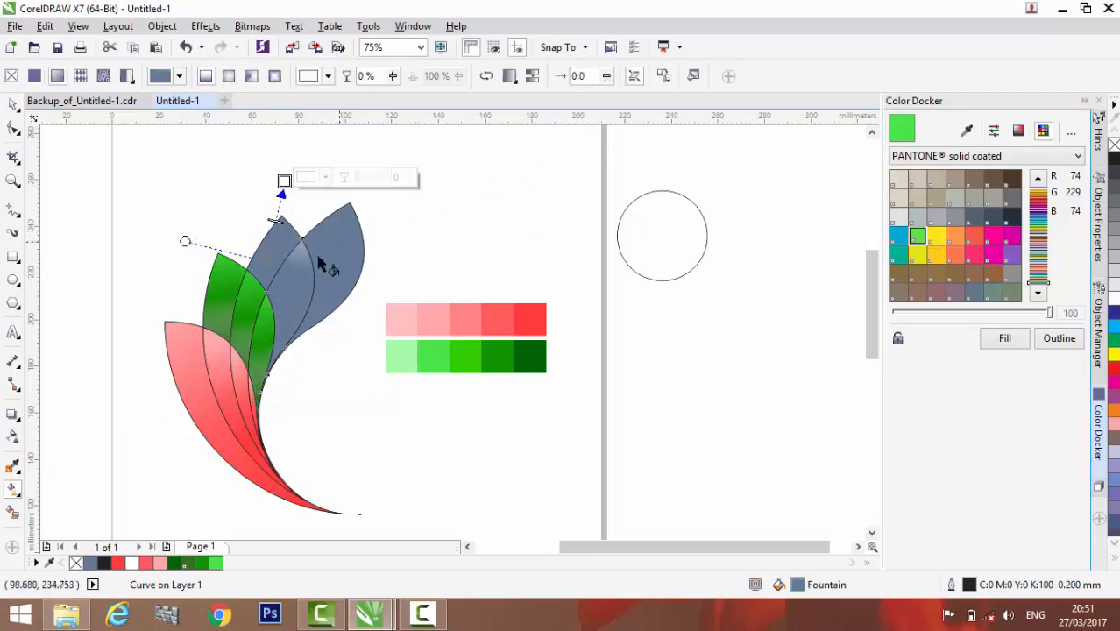
click(266, 262)
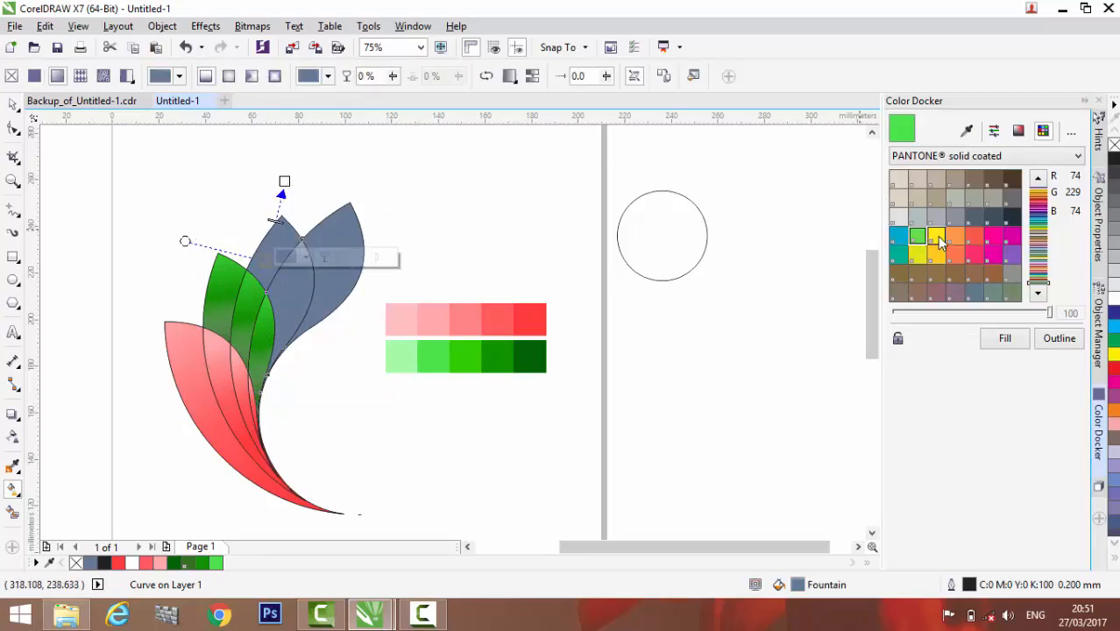
click(937, 235)
click(1005, 339)
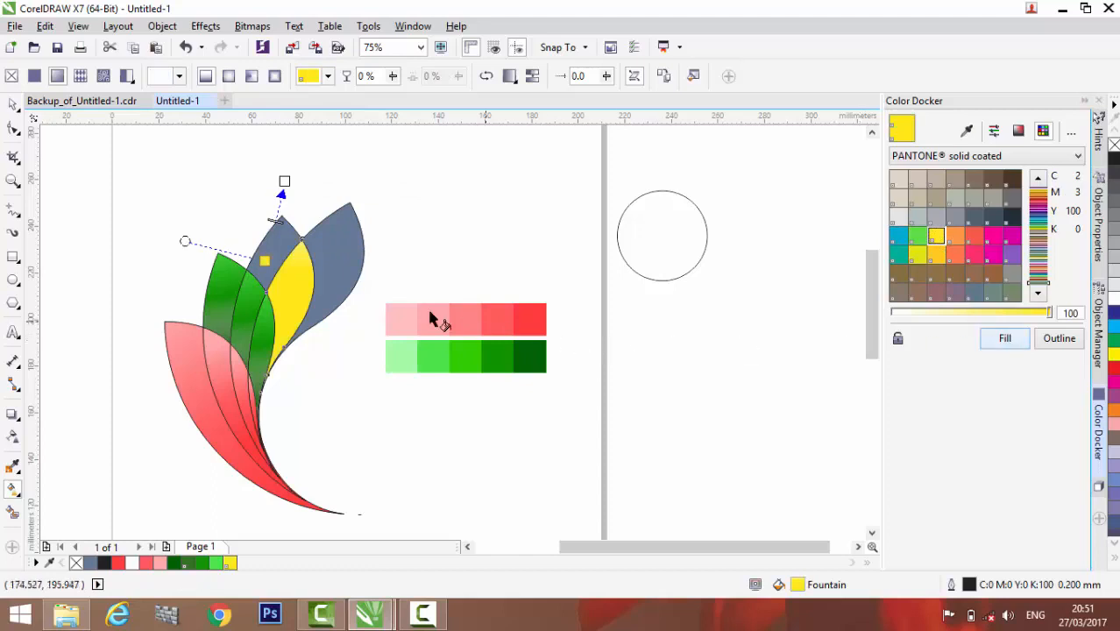
drag(264, 261, 293, 295)
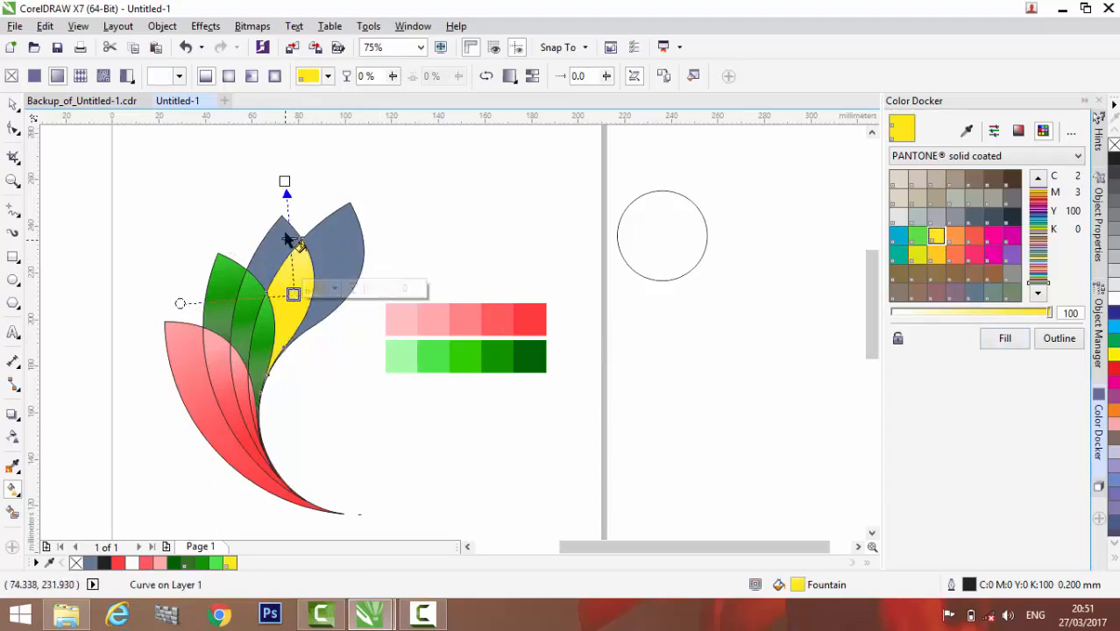
drag(285, 184, 295, 196)
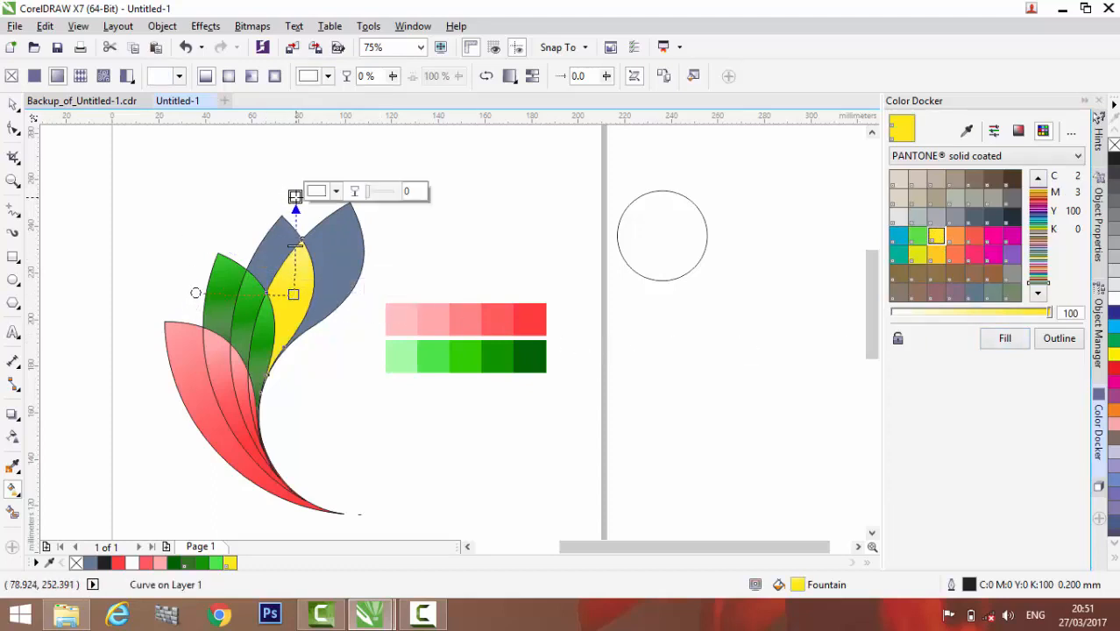
- Draw an upward fountain fill in the third leaf's tip section, colour its lower node yellow C2 M3 Y100 K0 and move that node downward
click(273, 268)
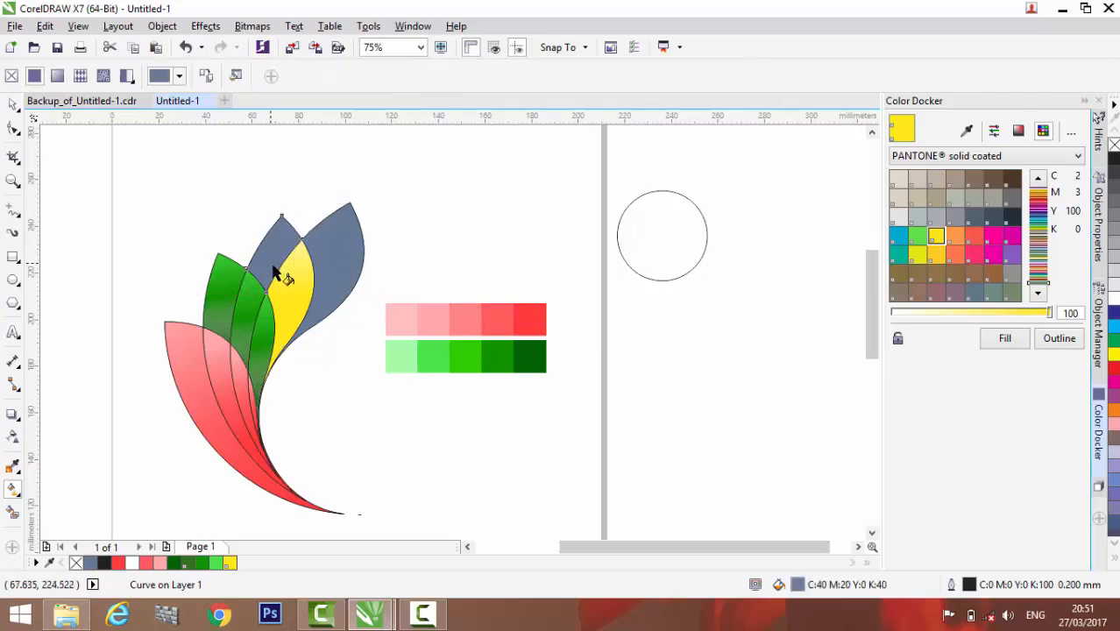
drag(280, 218, 283, 170)
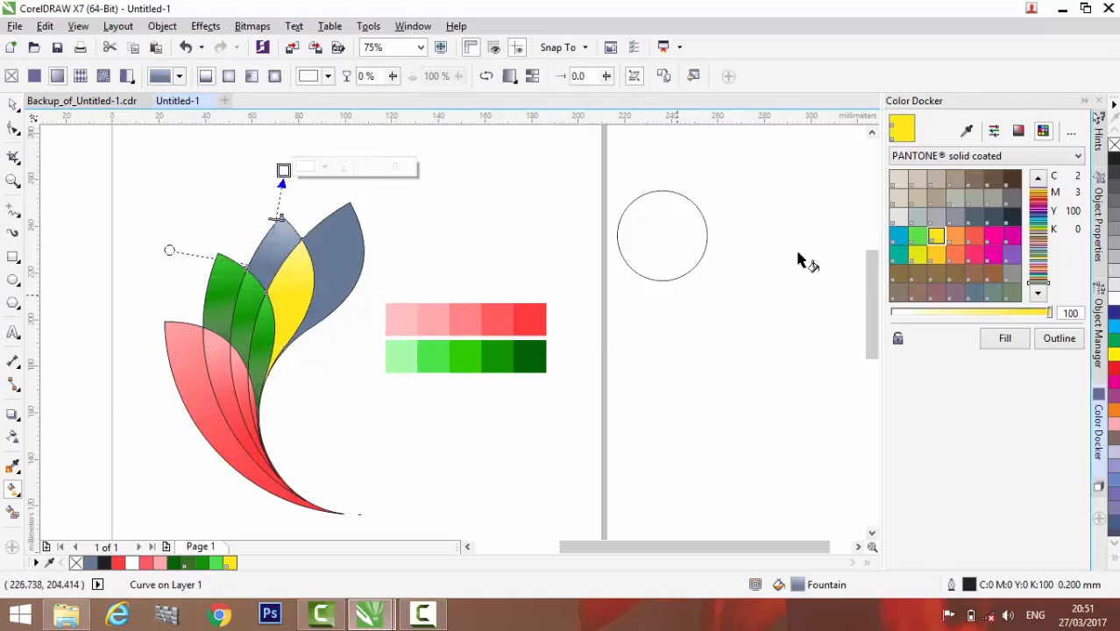
click(1005, 338)
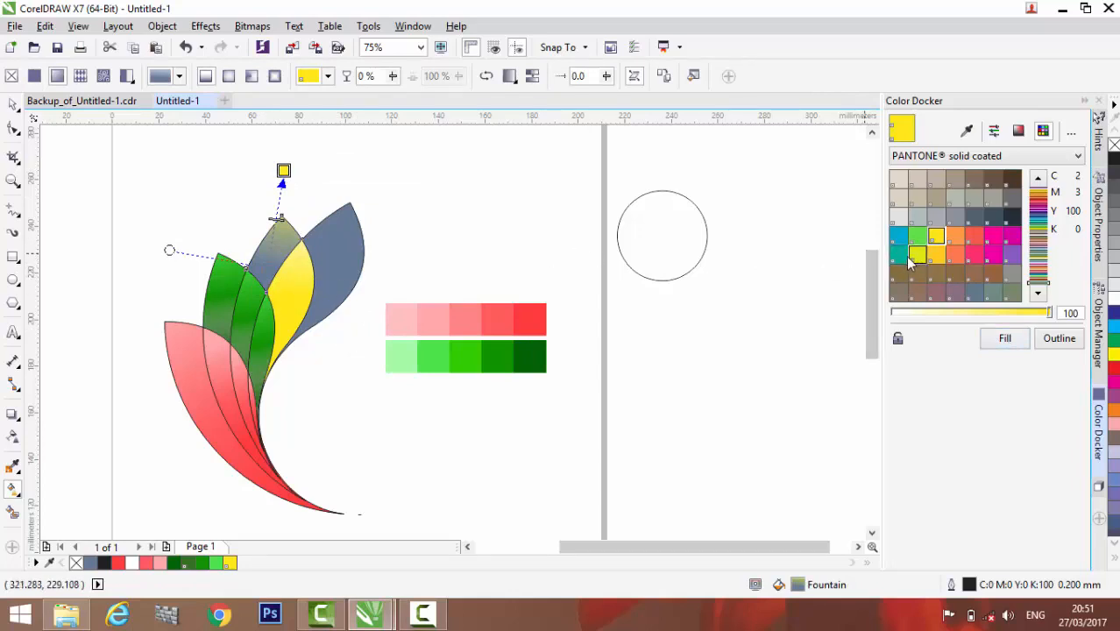
key(ctrl+z)
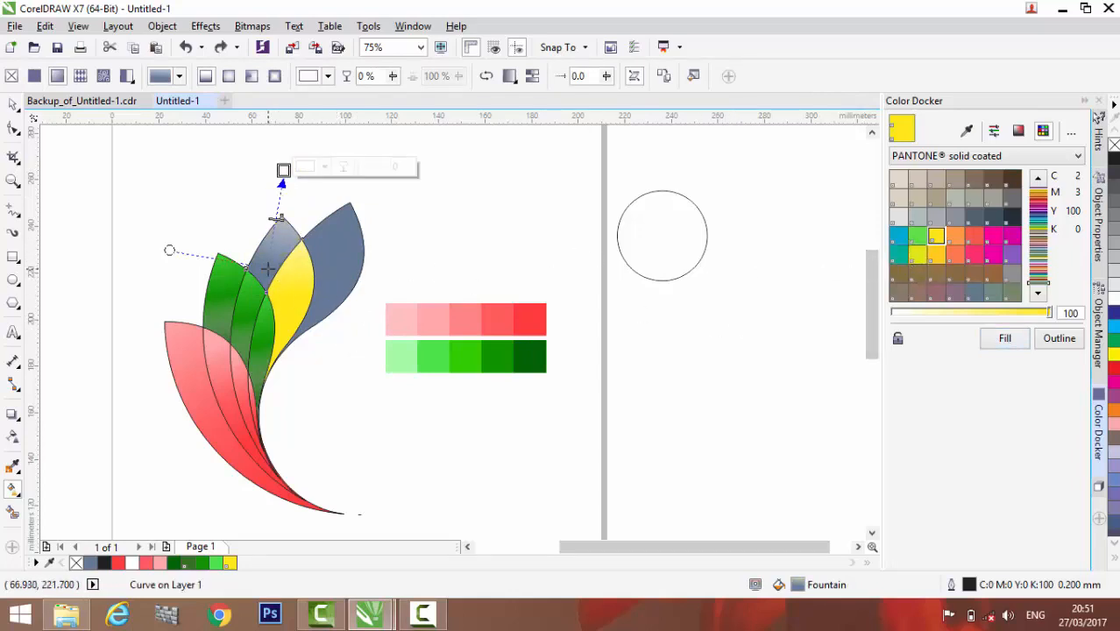
click(266, 268)
click(1008, 339)
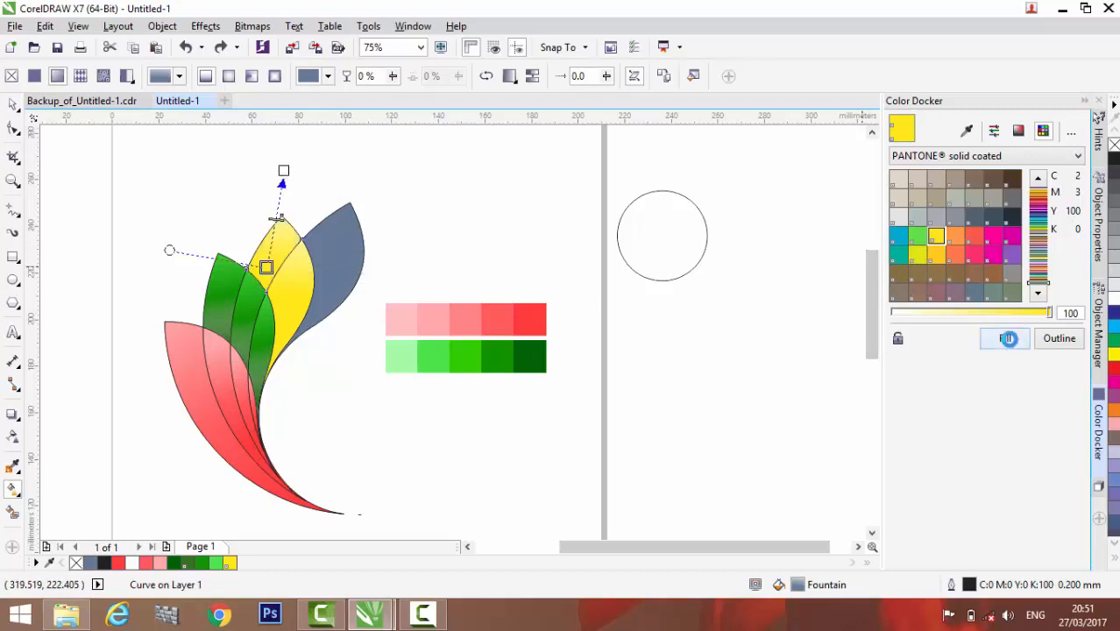
drag(268, 265, 264, 289)
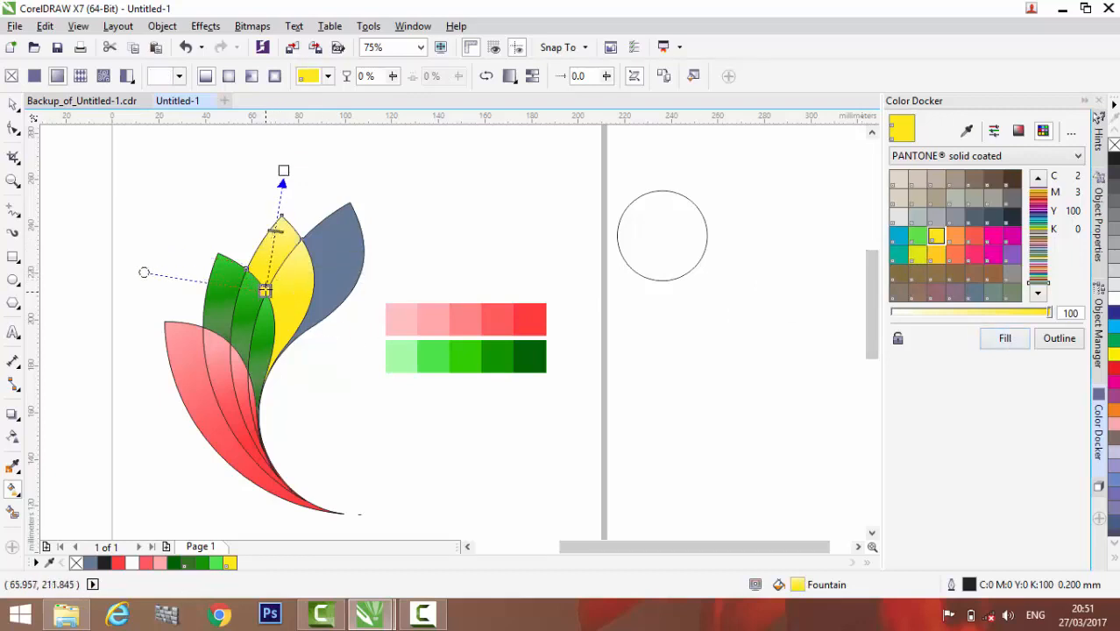
- Add a middle node at 38% to the yellow leaf tip's gradient and lower the gradient's upper end slightly
click(274, 234)
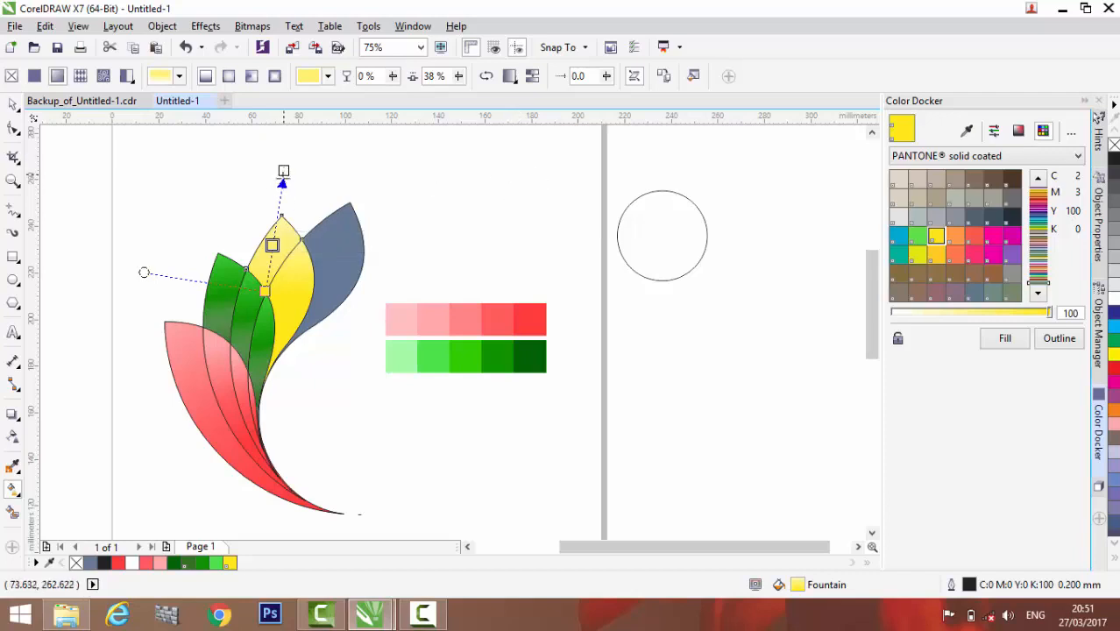
drag(283, 171, 281, 178)
click(265, 289)
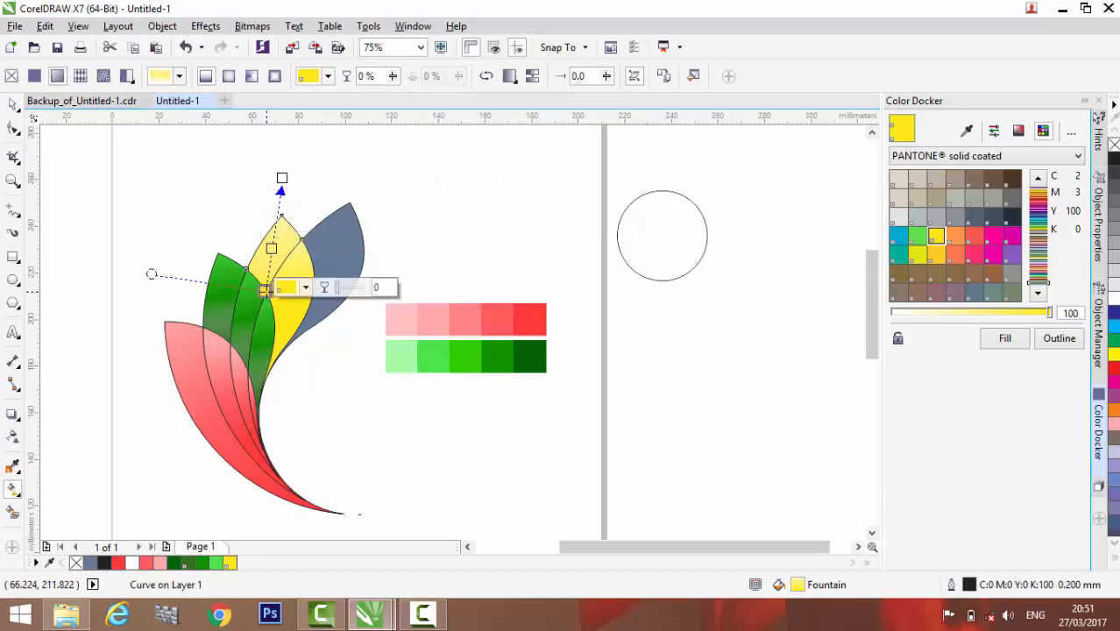
- Copy the third leaf tip's yellow gradient onto the adjoining yellow overlap section and stretch it beyond both ends of the section
click(287, 316)
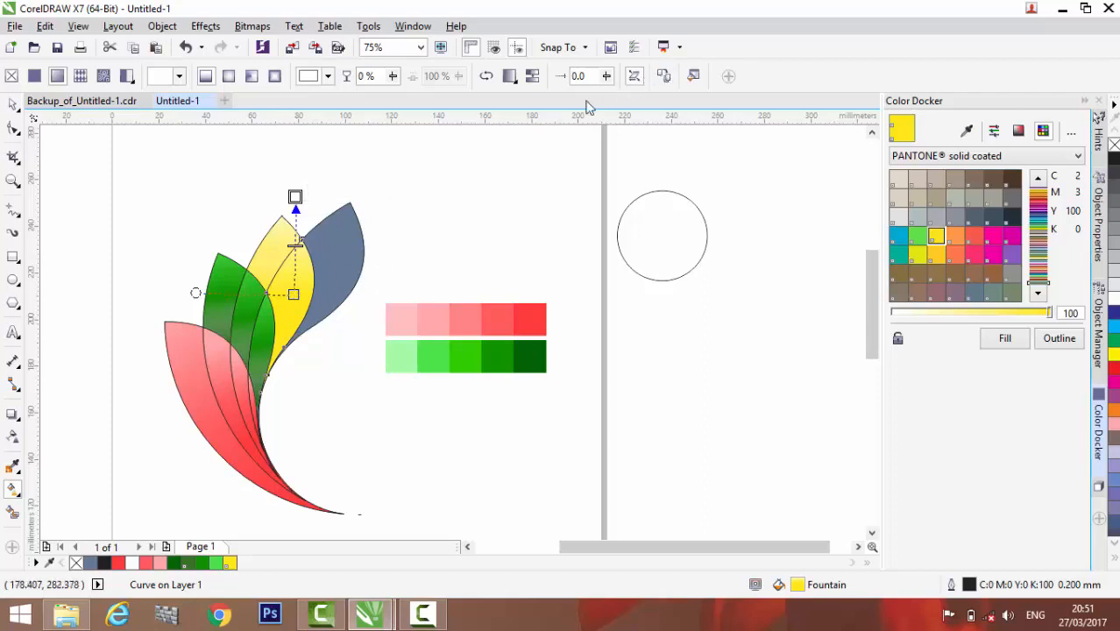
click(272, 255)
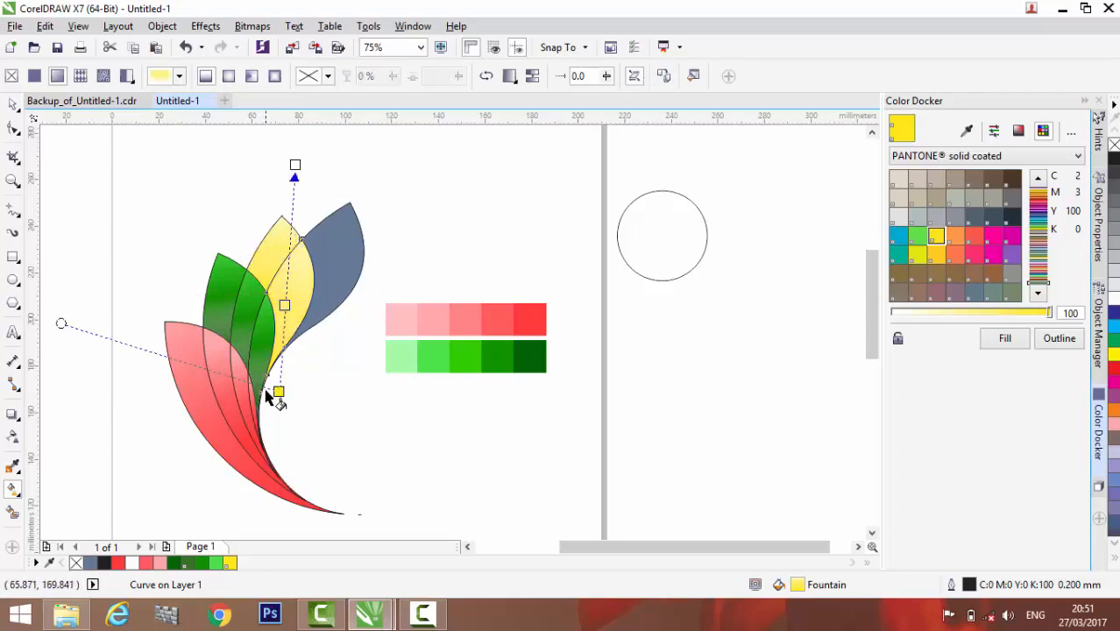
- Draw an upward fountain fill in the fourth leaf's remaining section and colour its lower node dark blue from the colour palette
click(343, 272)
drag(349, 259, 363, 160)
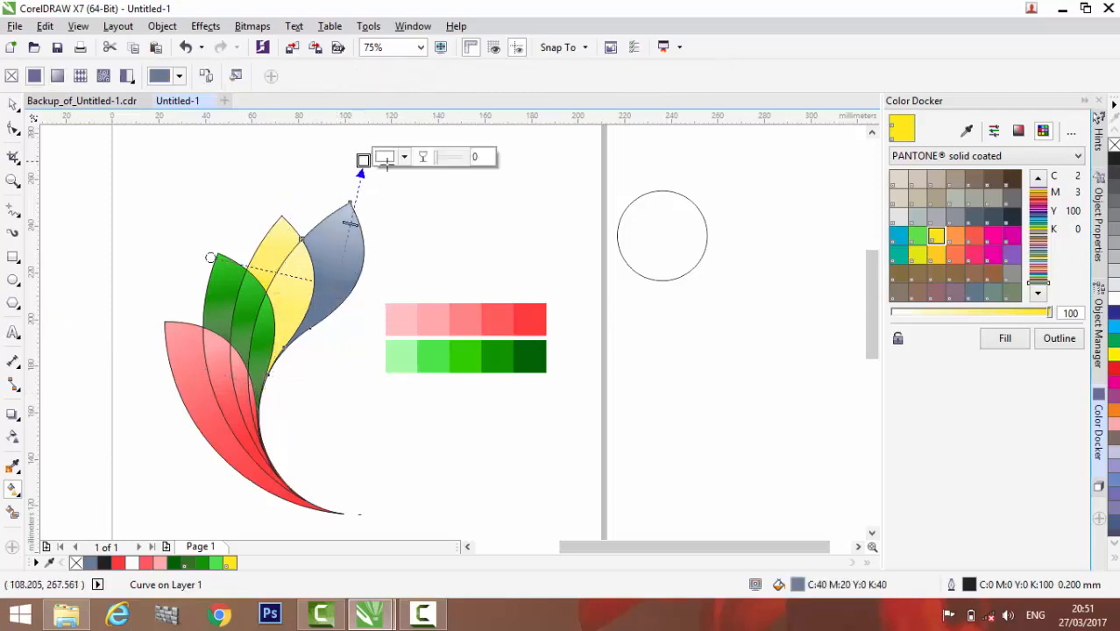
click(349, 260)
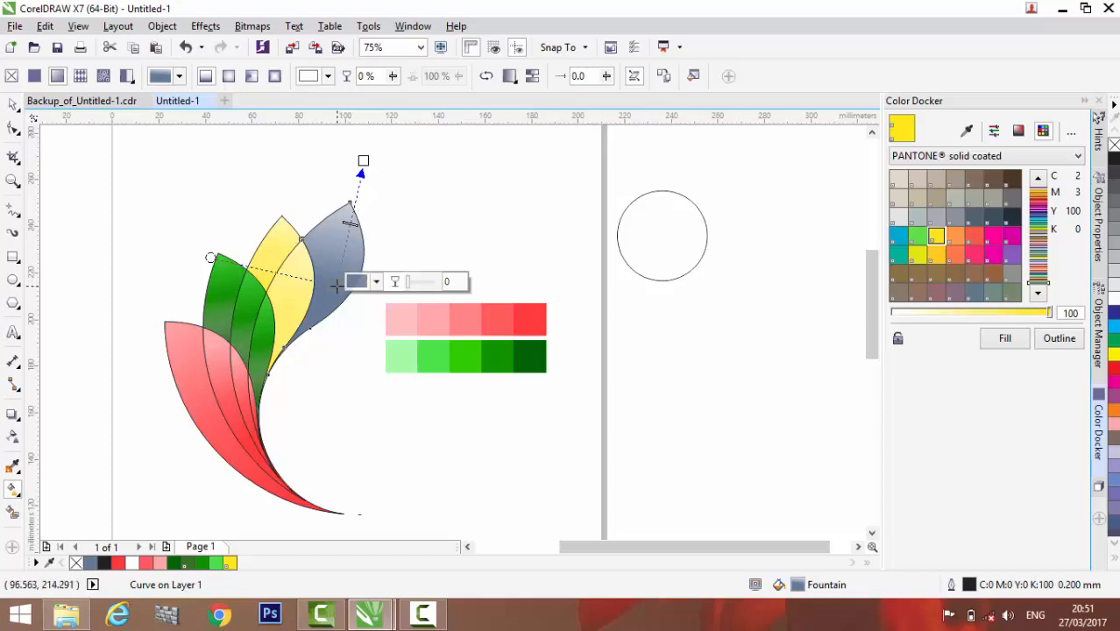
click(1114, 312)
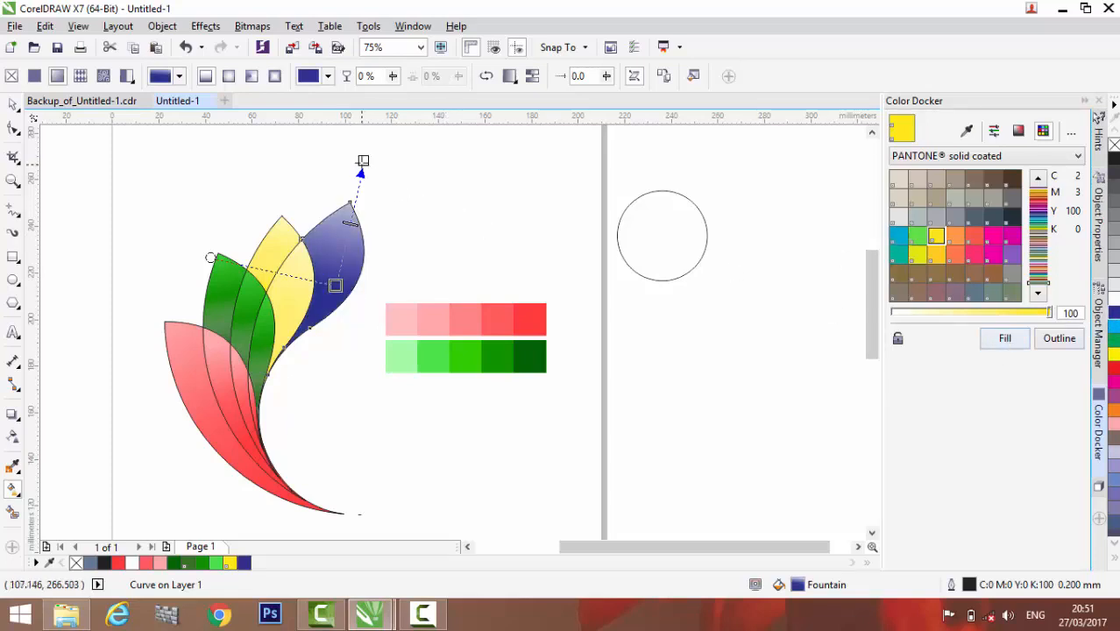
- Colour the upper end of the fourth leaf's gradient light blue and reposition both ends of the gradient
click(363, 161)
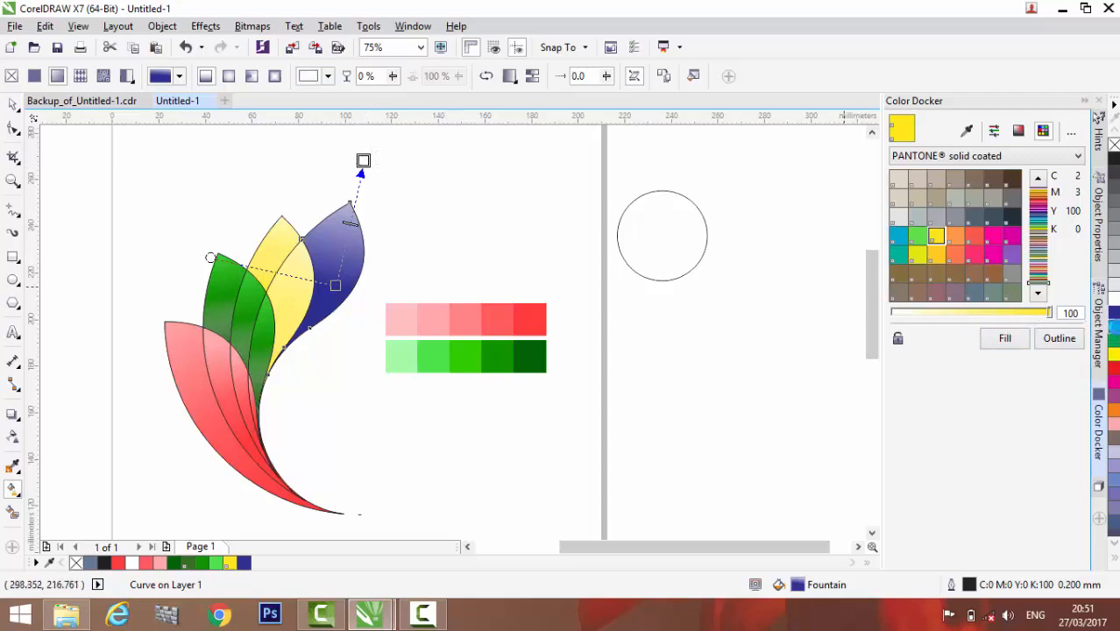
click(1114, 326)
drag(336, 285, 332, 311)
drag(354, 161, 344, 170)
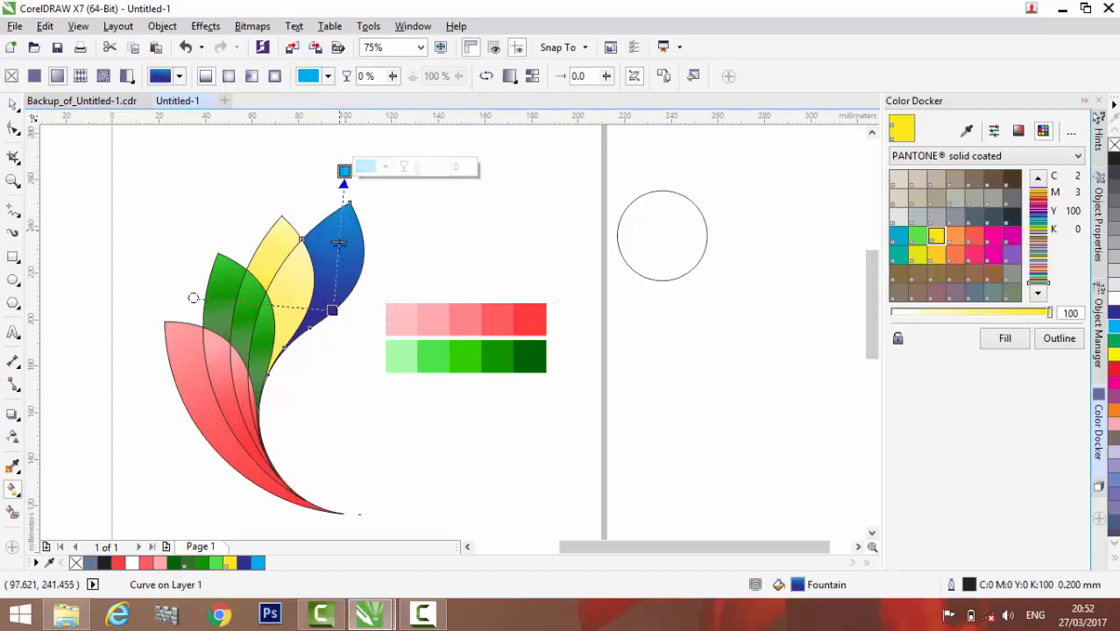
- Apply the yellow docker colour to the third leaf tip's gradient, shift its midpoint and lower the gradient's upper end
click(284, 253)
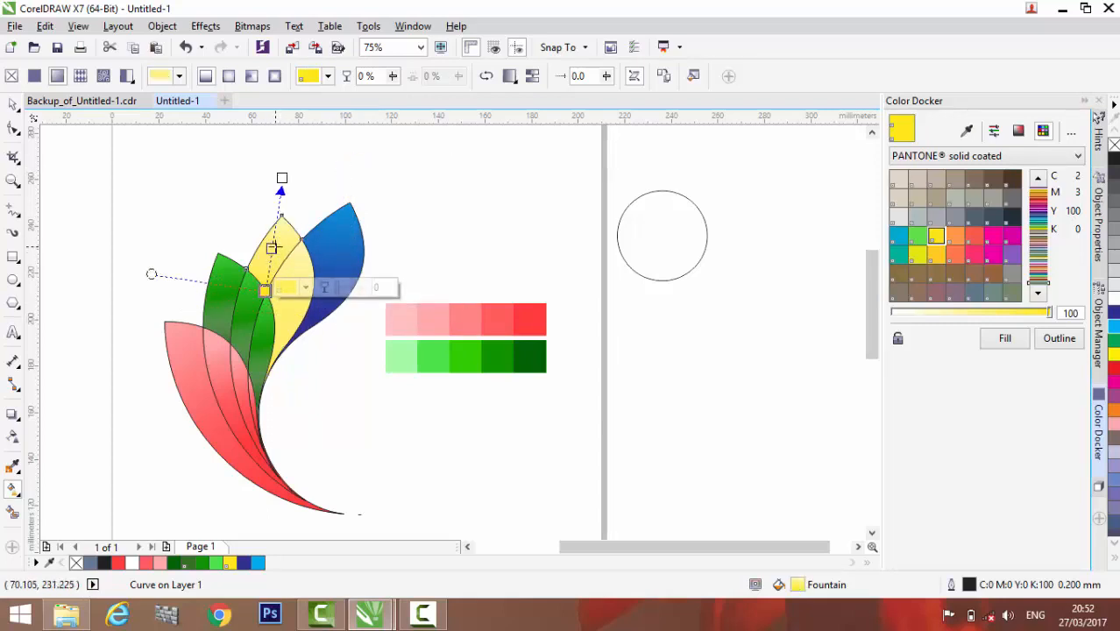
drag(275, 246, 272, 241)
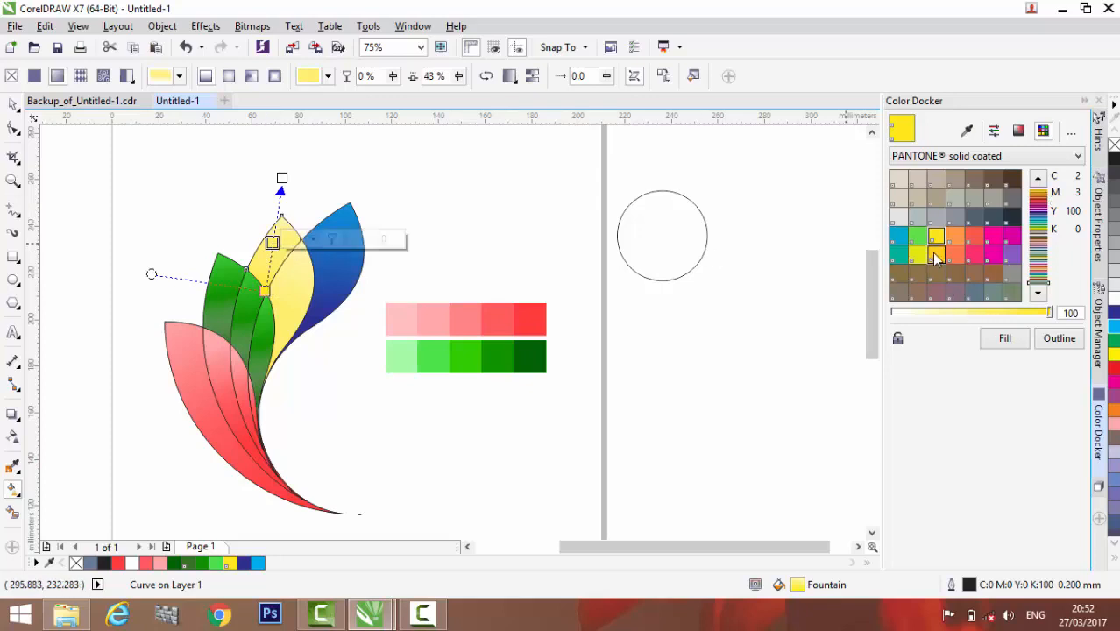
click(1002, 338)
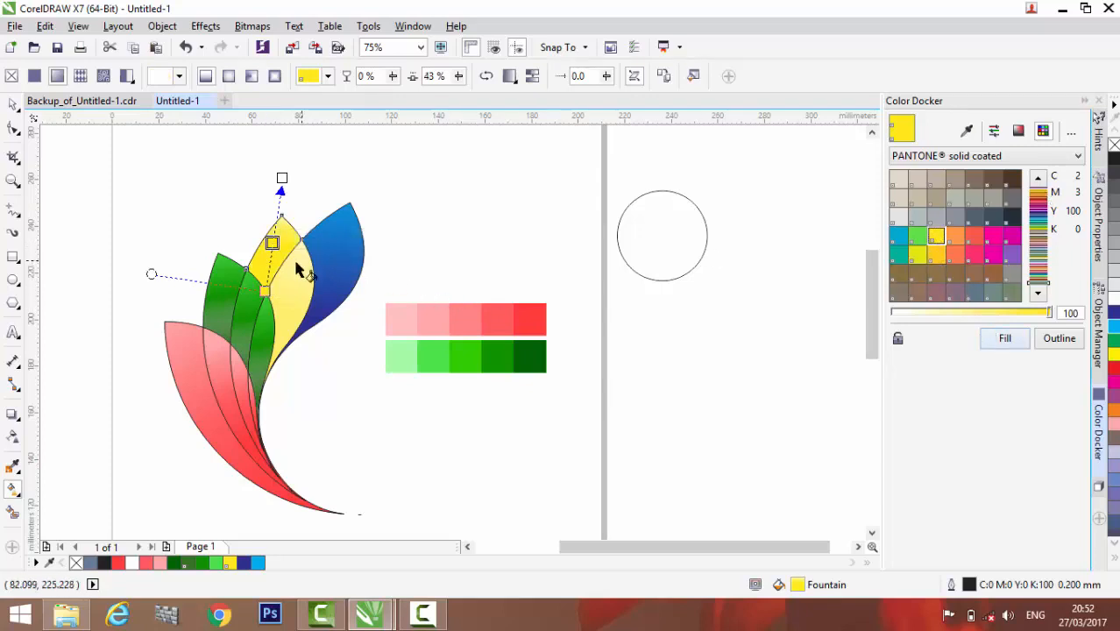
click(265, 291)
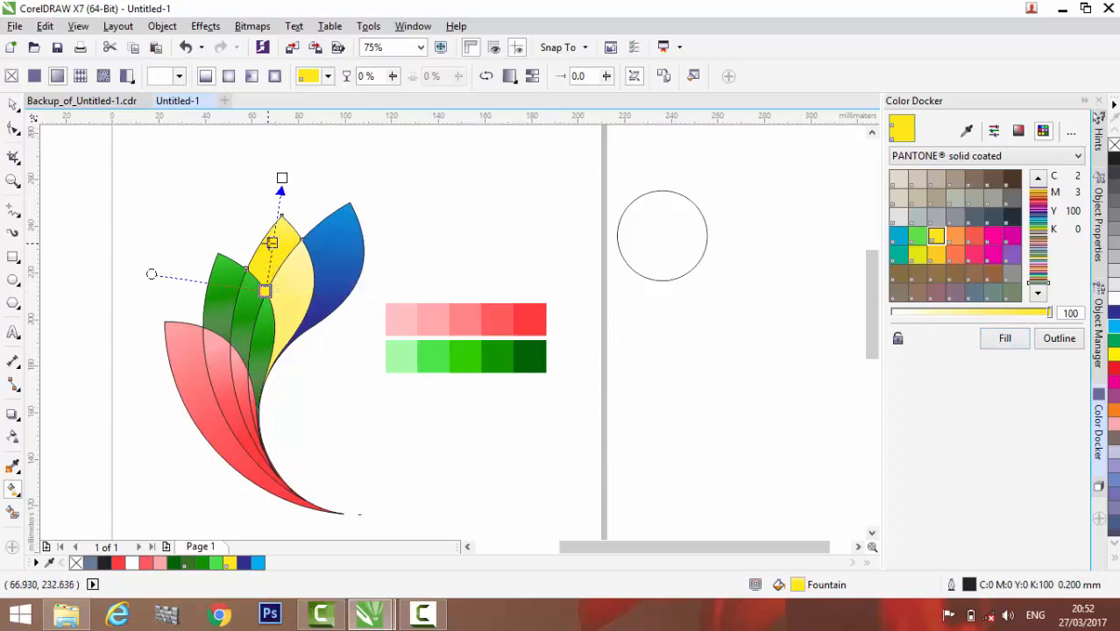
drag(272, 242, 269, 261)
drag(283, 178, 288, 196)
- Reposition both ends of the gradient in the yellow overlap section beside the third leaf's tip
drag(266, 290, 269, 391)
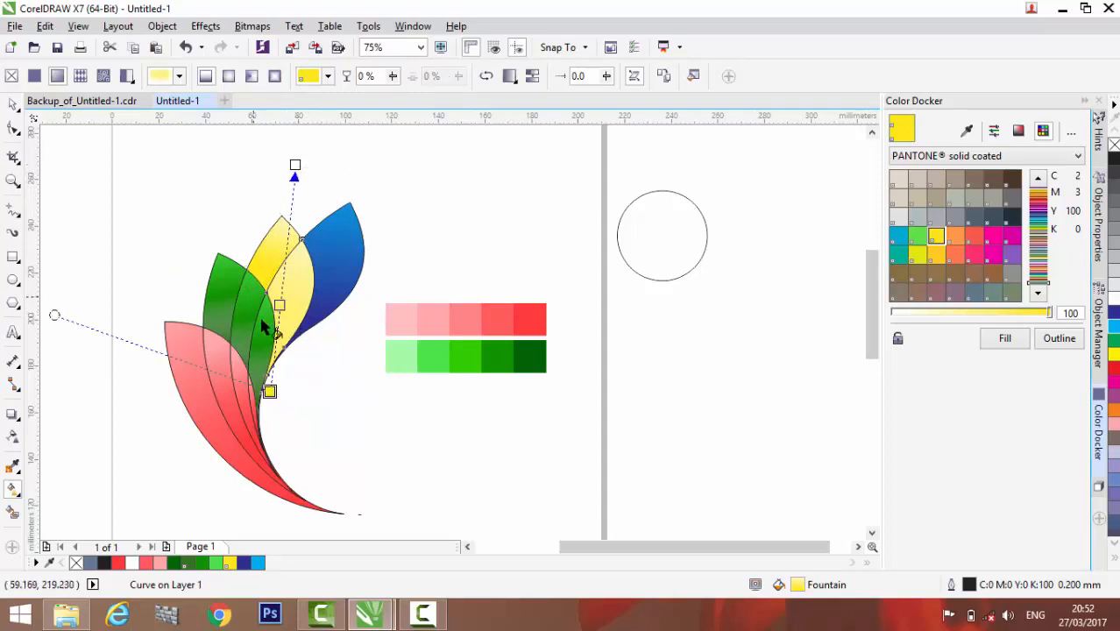
drag(269, 390, 282, 334)
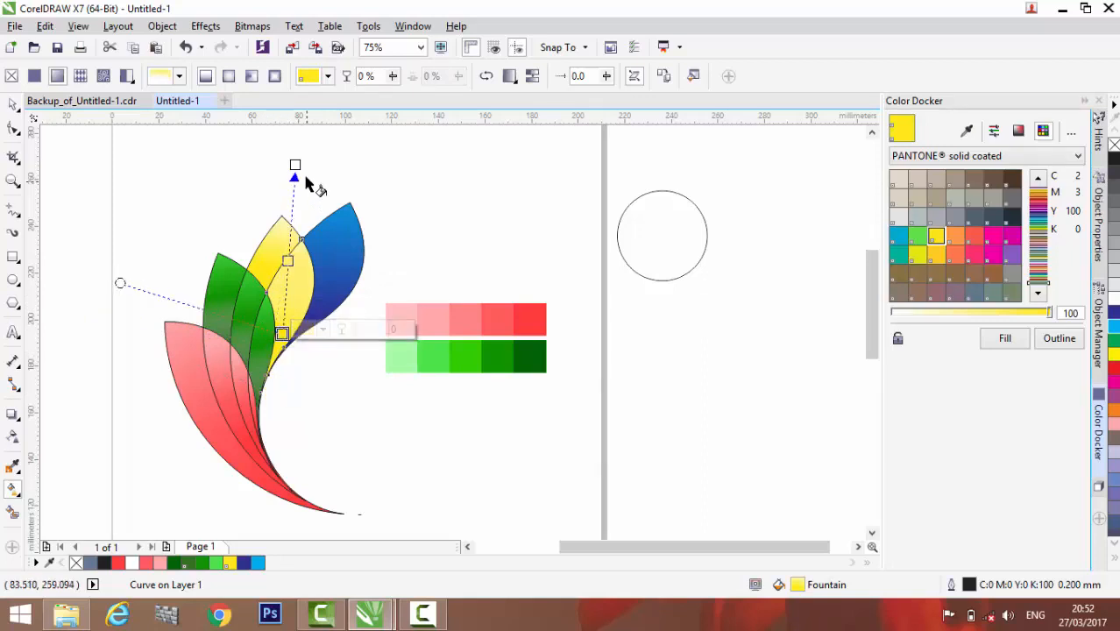
drag(296, 164, 299, 170)
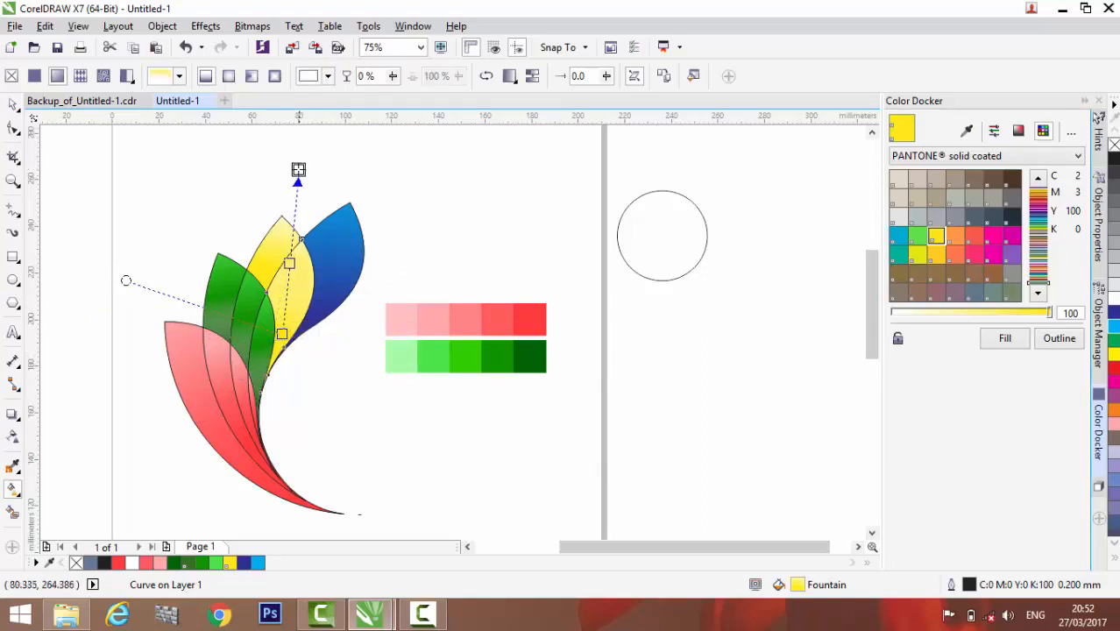
- Adjust the gradients of the green leaf's sections, shifting the overlap gradients' ends and lowering the tip gradient's upper end to the leaf point
click(261, 362)
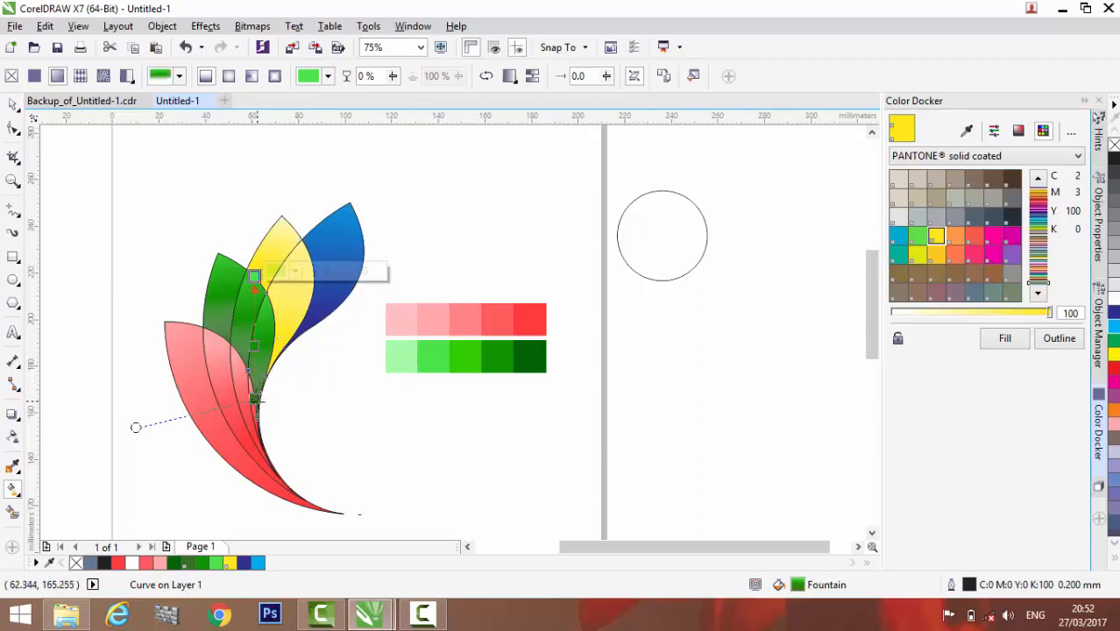
drag(256, 401, 261, 400)
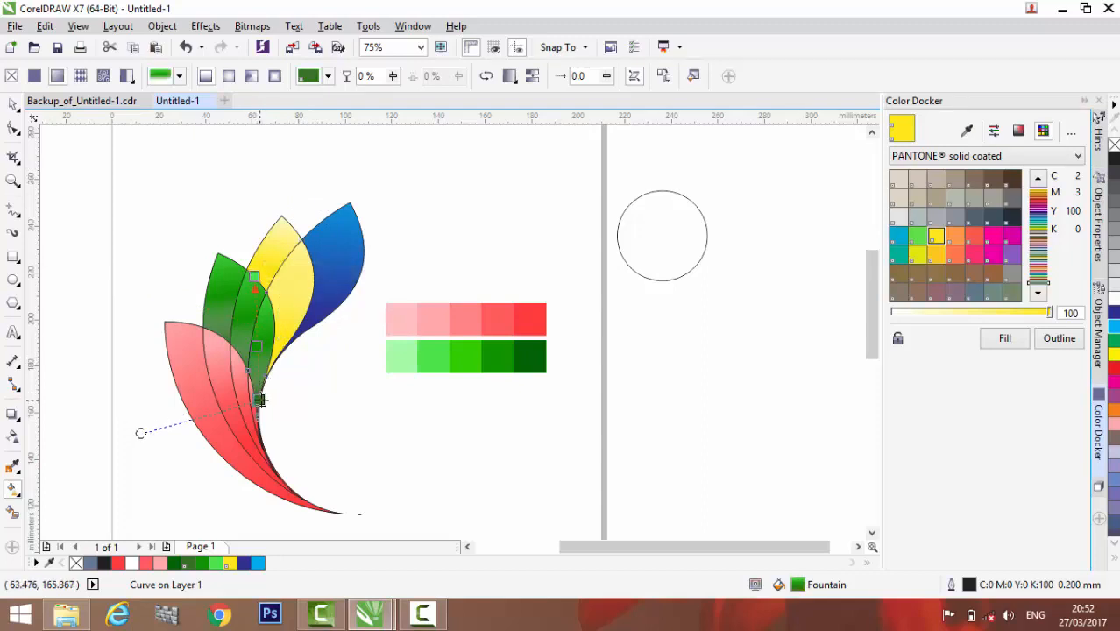
click(253, 277)
drag(256, 346, 244, 320)
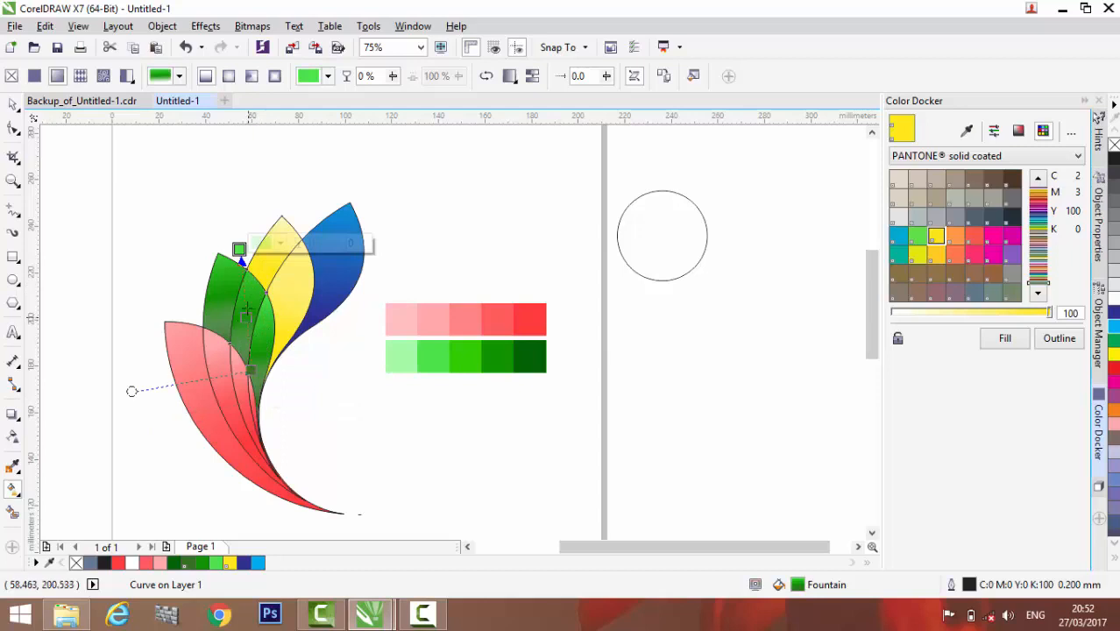
drag(239, 250, 244, 274)
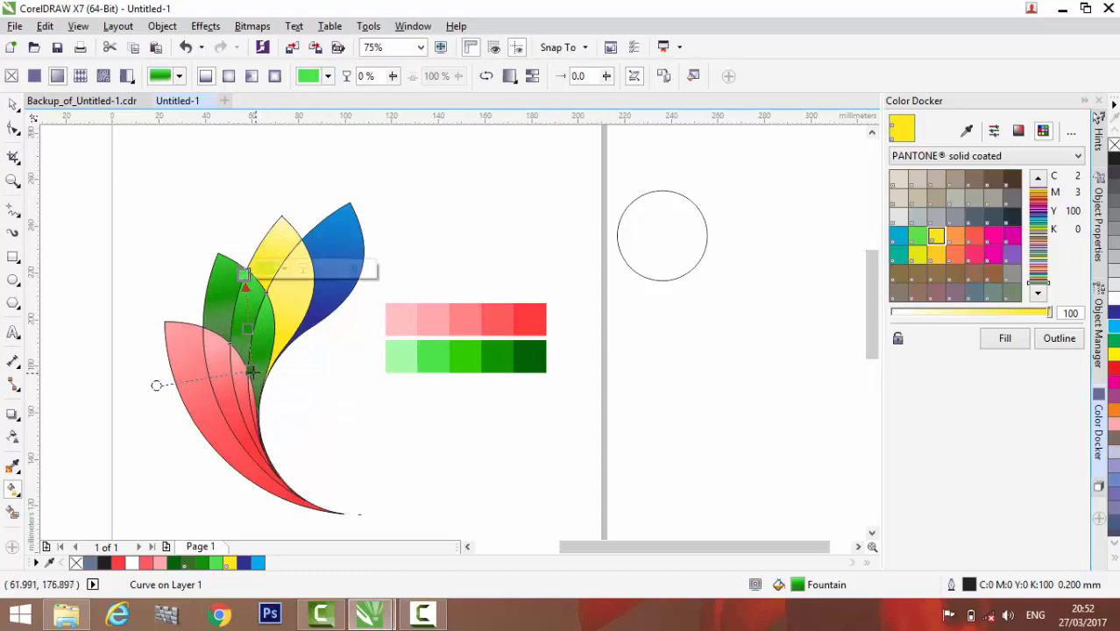
drag(253, 372, 247, 368)
click(220, 319)
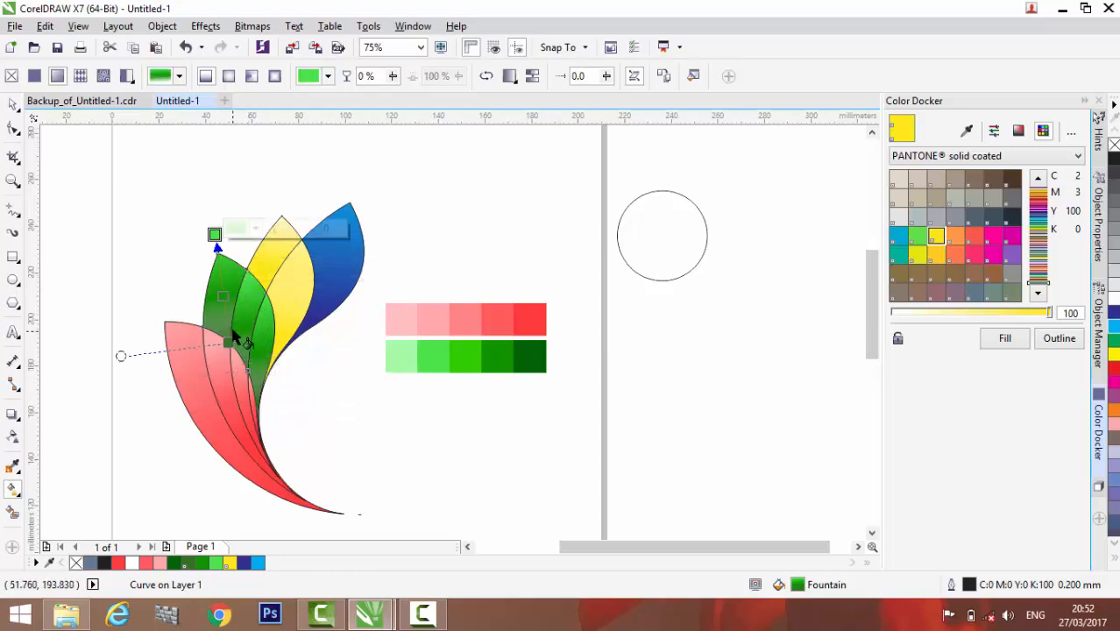
drag(215, 234, 218, 253)
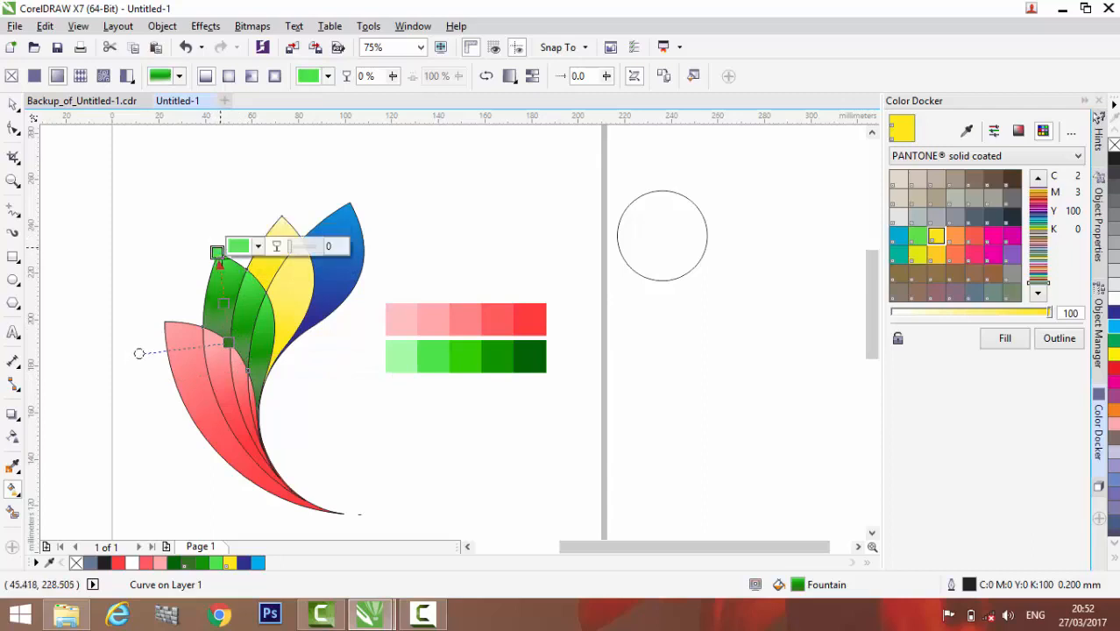
- Shorten the outer red leaf section's gradient at both ends and adjust the gradient of the neighbouring red section
click(221, 399)
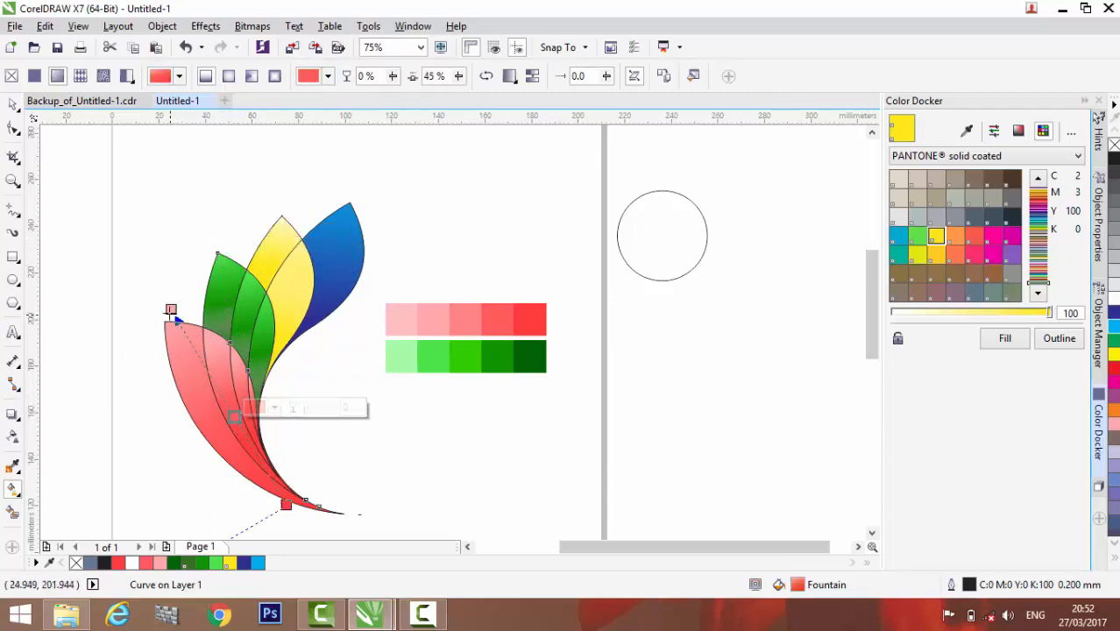
drag(286, 505, 258, 483)
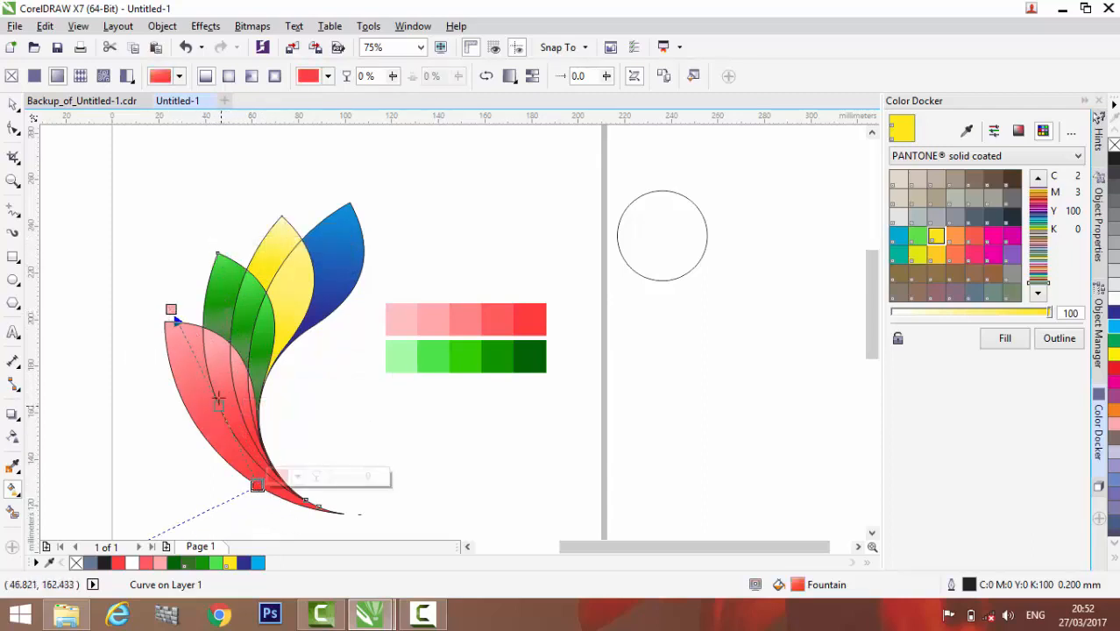
drag(170, 309, 163, 320)
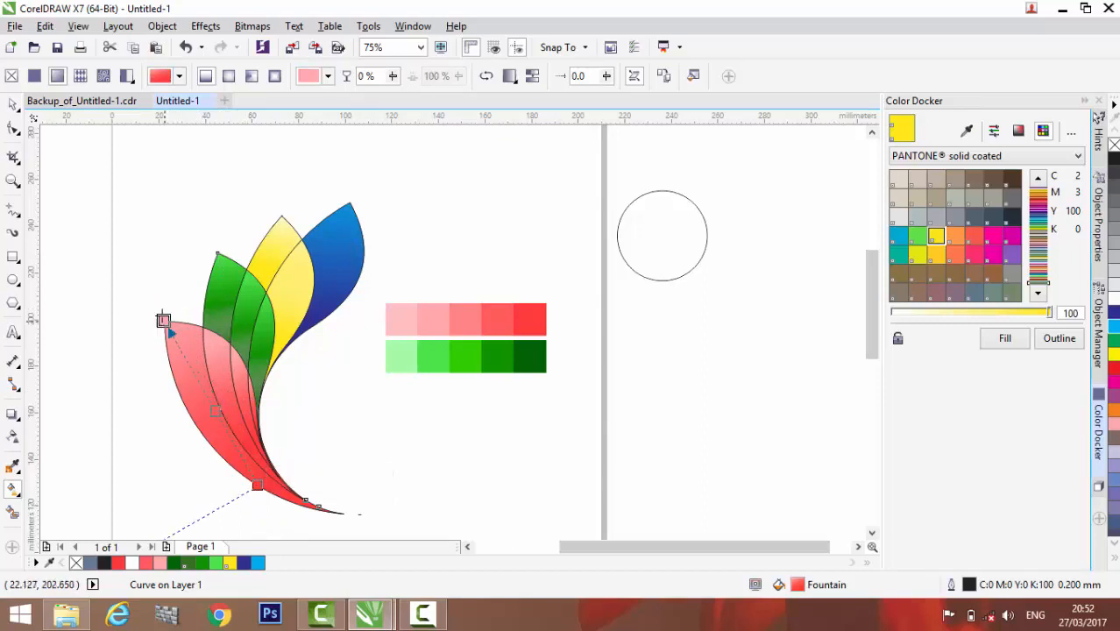
click(233, 400)
mouse_move(212, 345)
mouse_down()
mouse_move(201, 328)
mouse_move(225, 354)
mouse_up()
click(239, 393)
click(316, 422)
- Select all the leaf pieces and set their outline width to None
scroll(307, 404, down, 2)
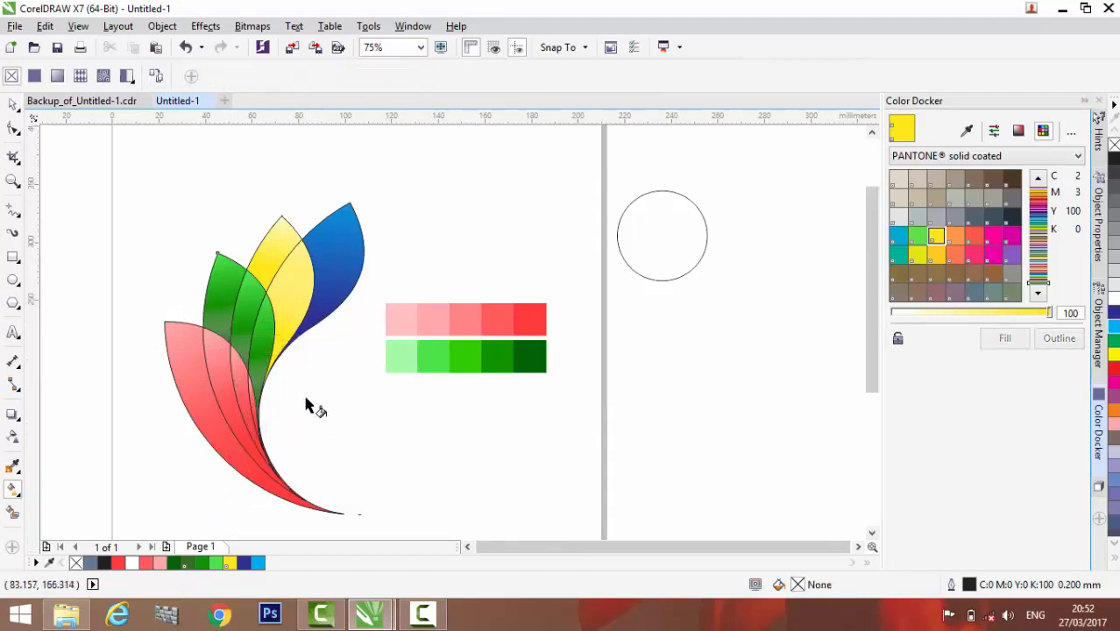
scroll(309, 408, up, 2)
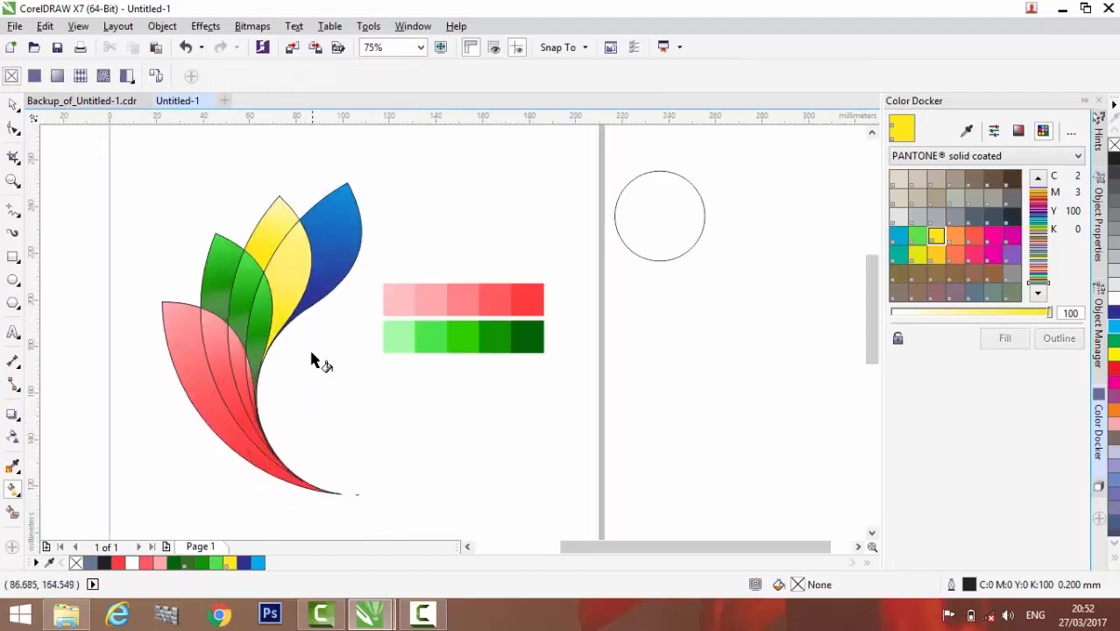
click(14, 104)
drag(111, 131, 390, 476)
scroll(370, 370, down, 2)
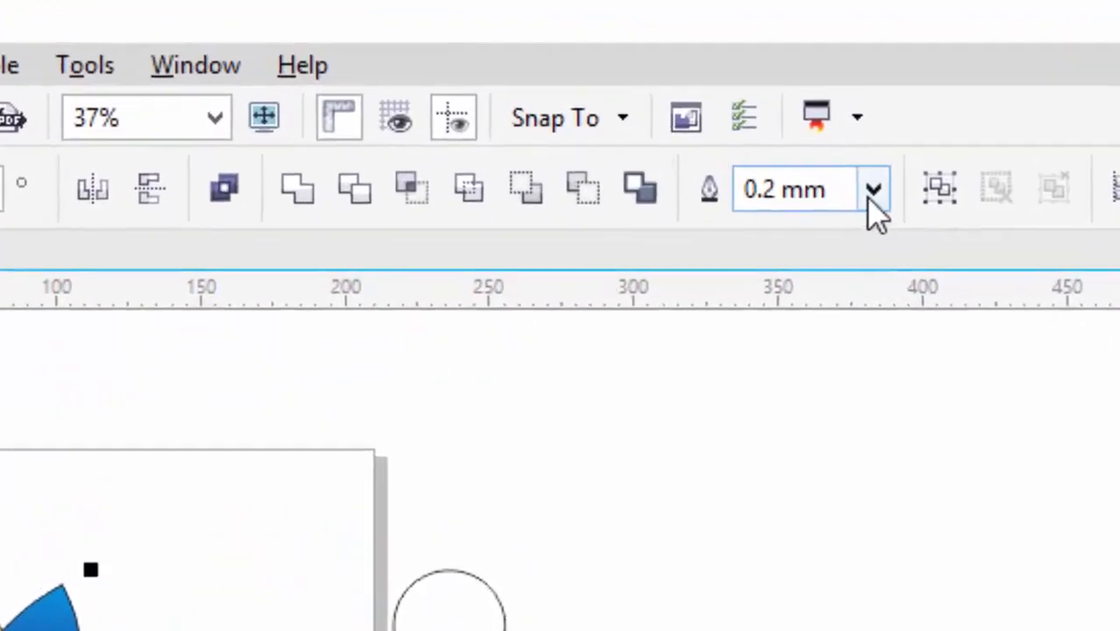
click(772, 128)
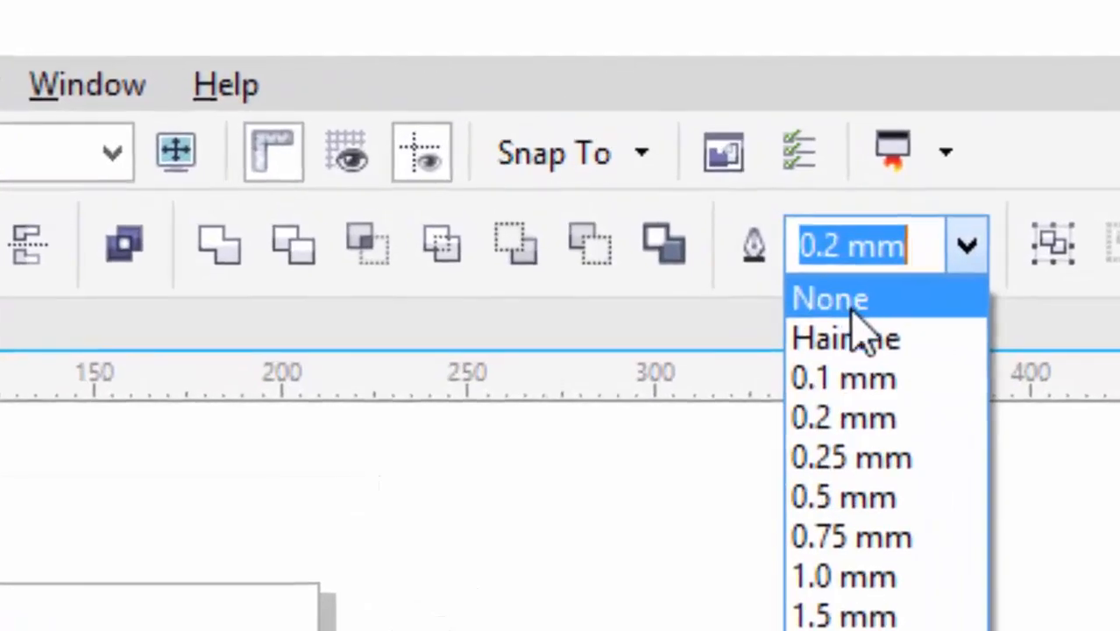
click(850, 312)
click(886, 601)
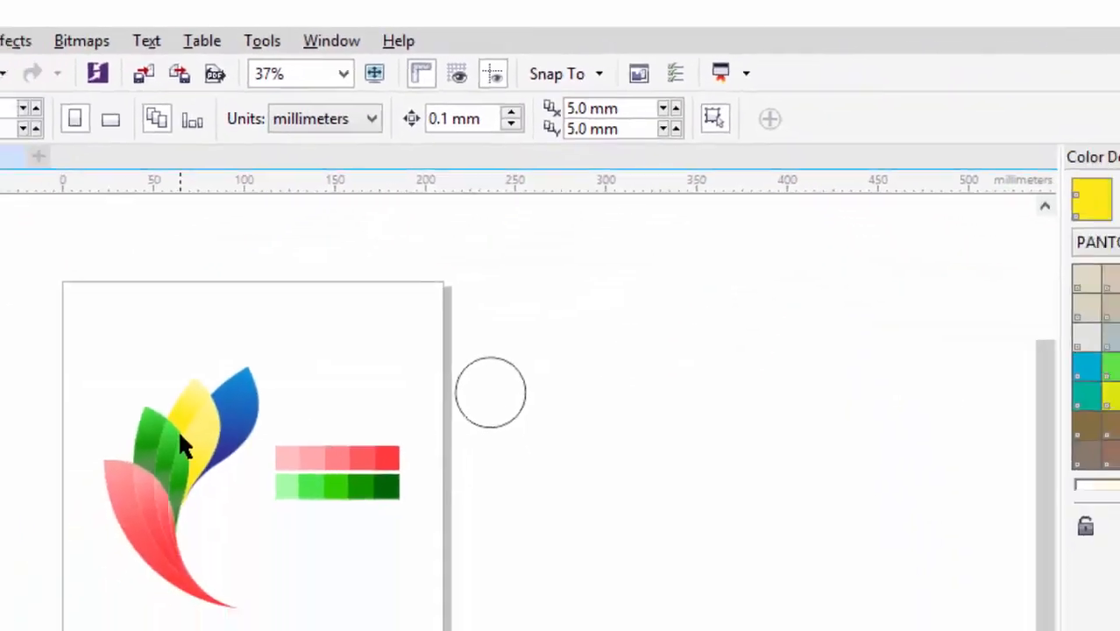
- Move the red and green colour swatch rows away from the leaves to the page's right edge
scroll(179, 434, up, 1)
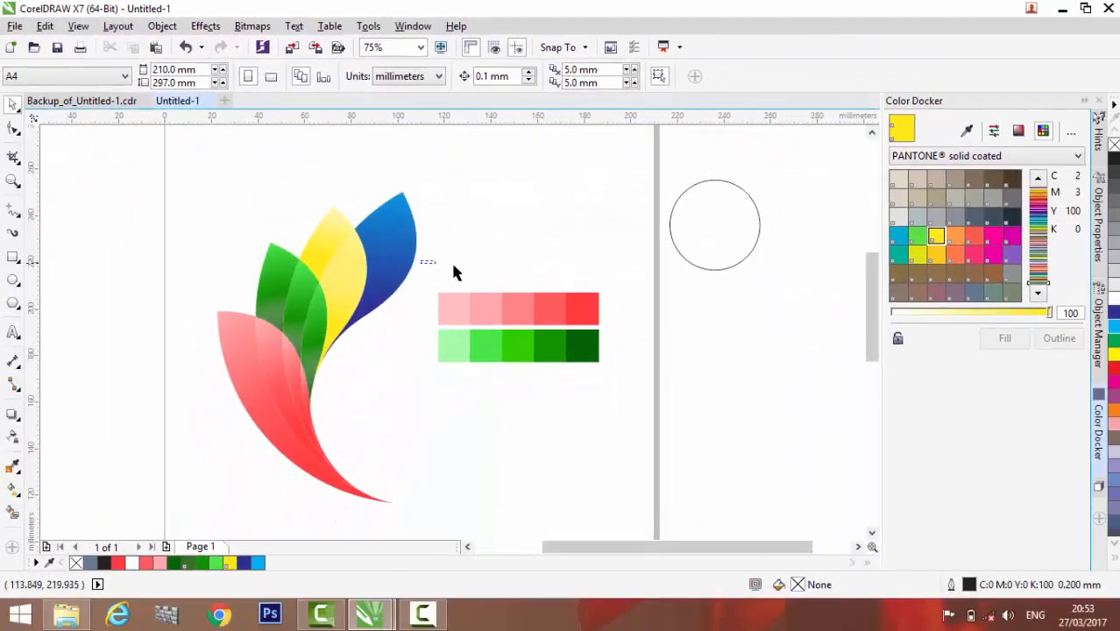
drag(420, 260, 617, 429)
drag(522, 329, 664, 330)
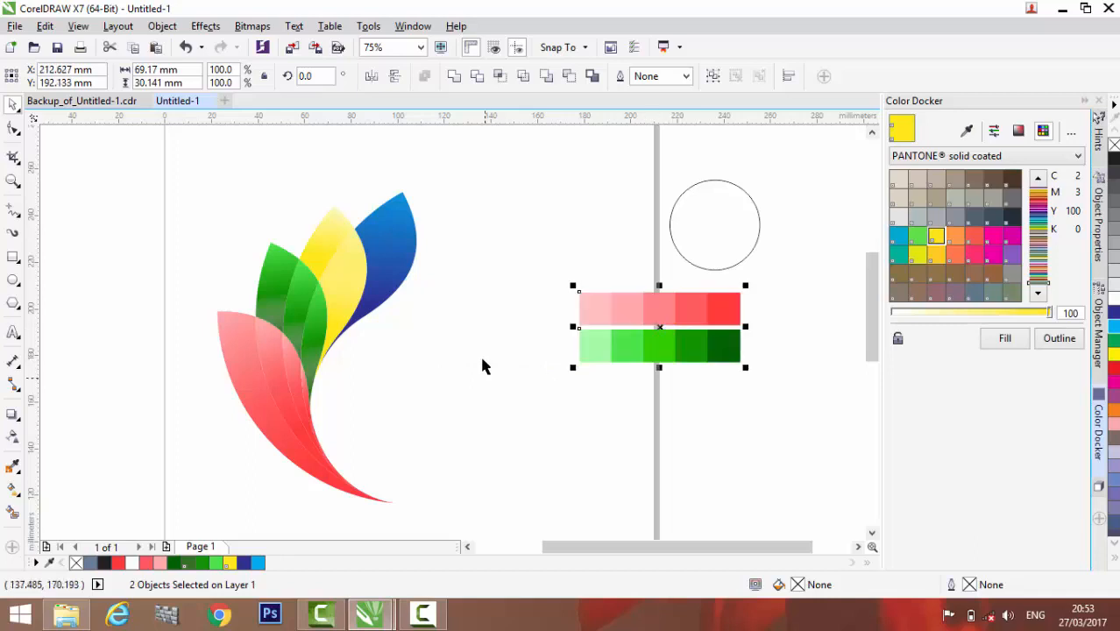
- Group all the leaf pieces and scale the group down proportionally to about 66.1%
click(141, 167)
drag(192, 143, 469, 527)
click(715, 76)
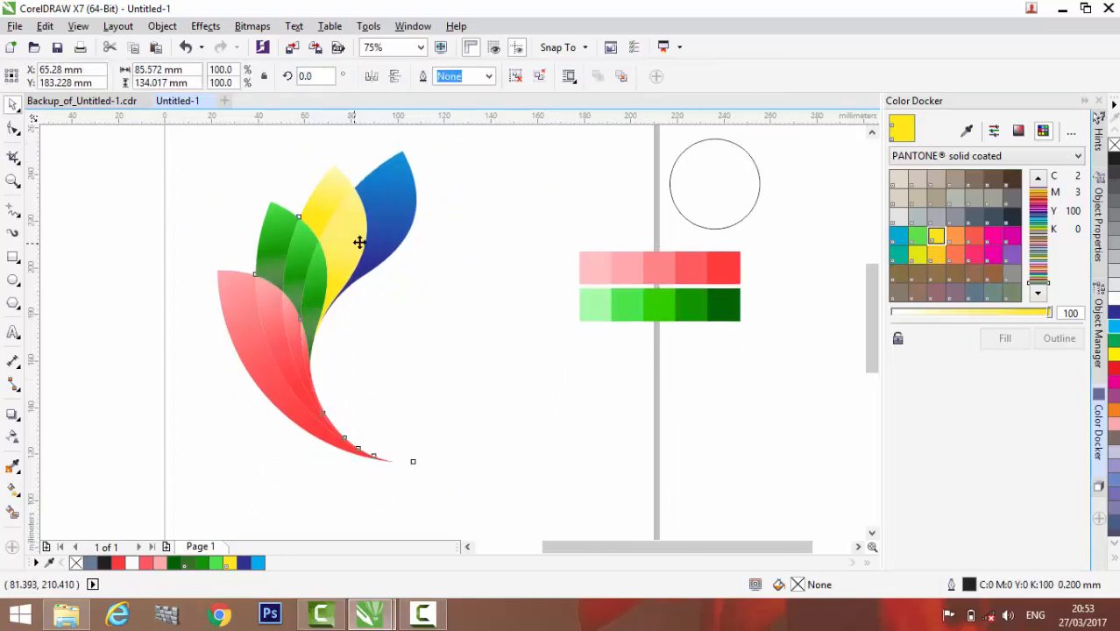
drag(419, 149, 354, 249)
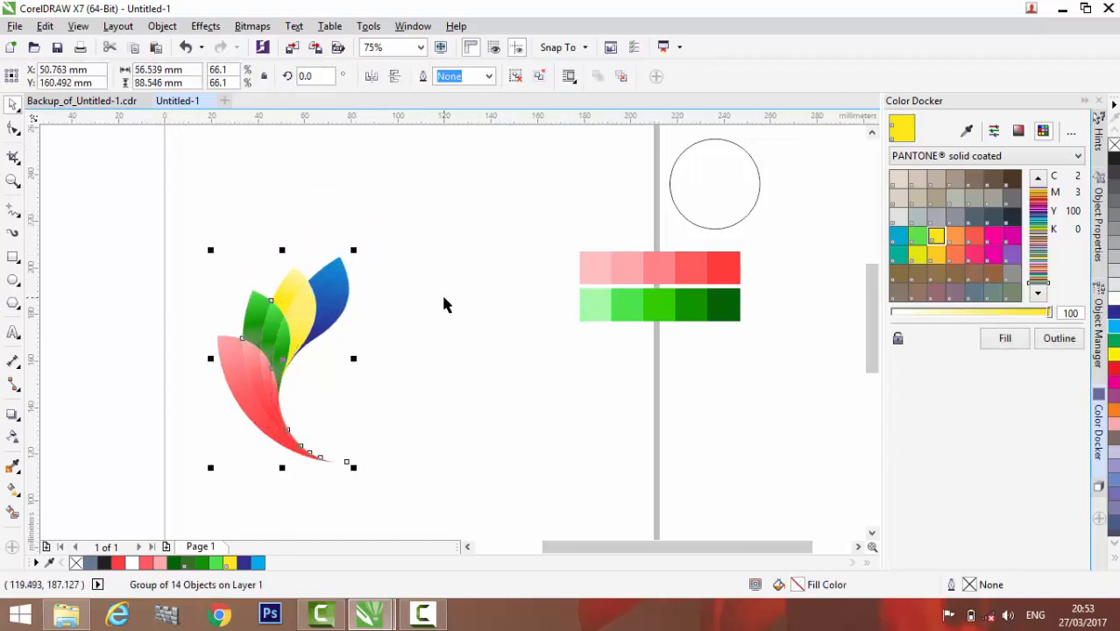
click(443, 299)
- Move the leaf group to the upper left part of the page, leaving free space beside it
drag(260, 357, 406, 179)
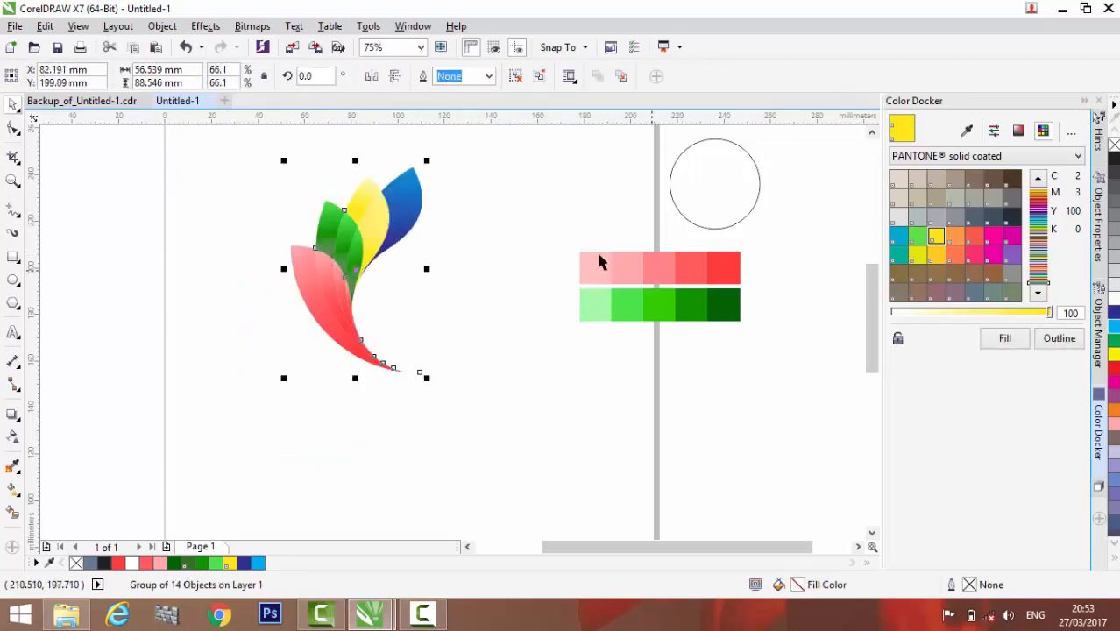
key(shift+F2)
click(557, 386)
scroll(557, 382, down, 1)
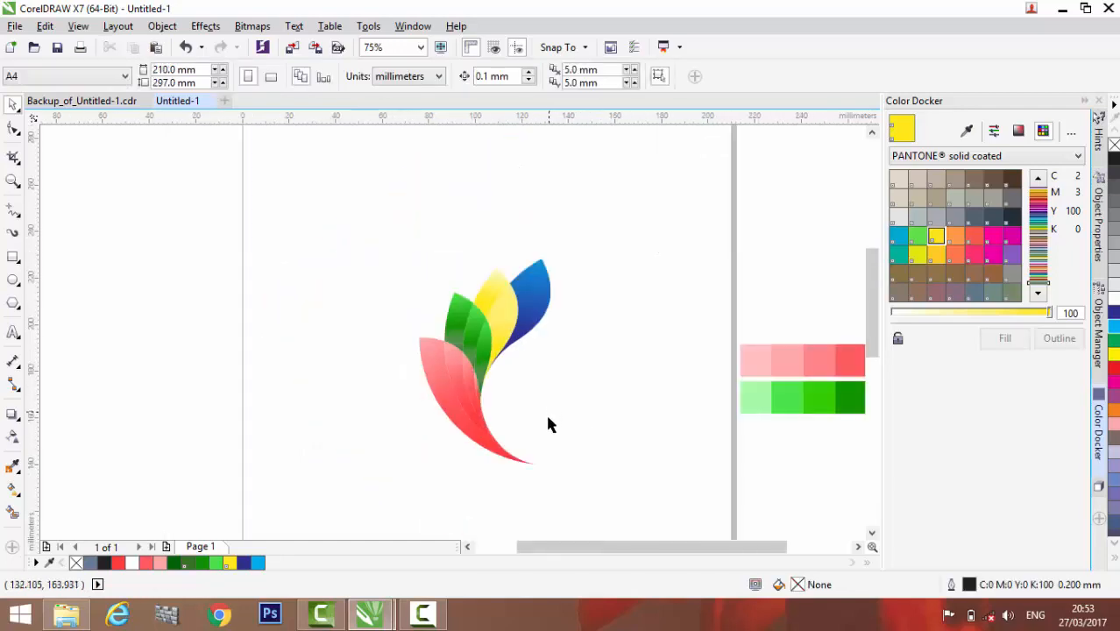
drag(472, 418, 335, 358)
click(592, 410)
click(540, 395)
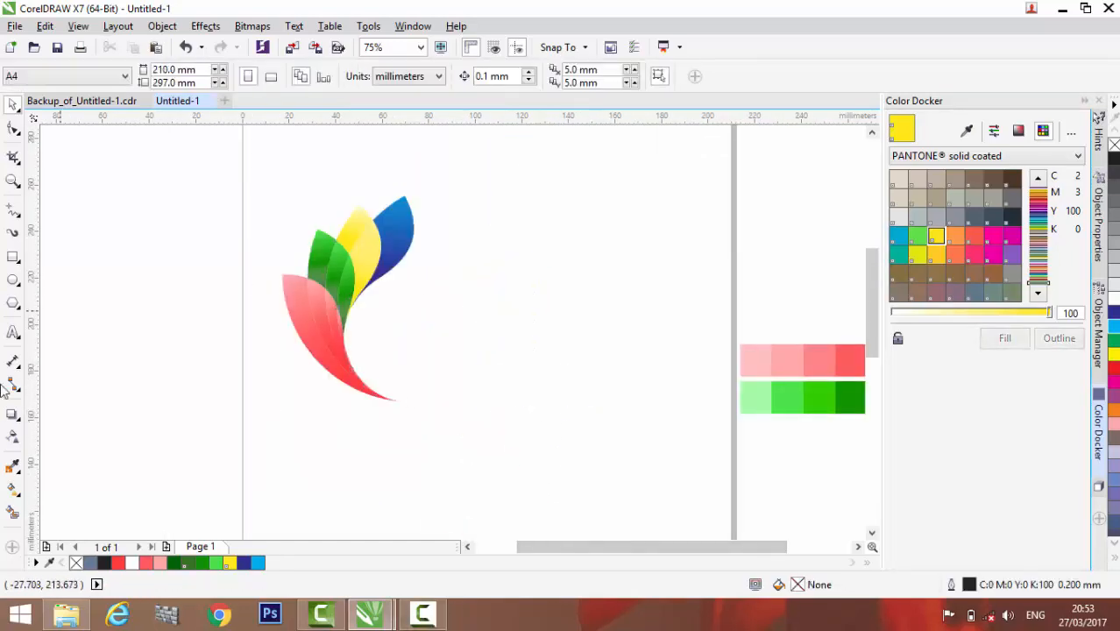
- Add the artistic text "AK LOGO DESIGNER" beside the leaf group
click(14, 333)
click(449, 336)
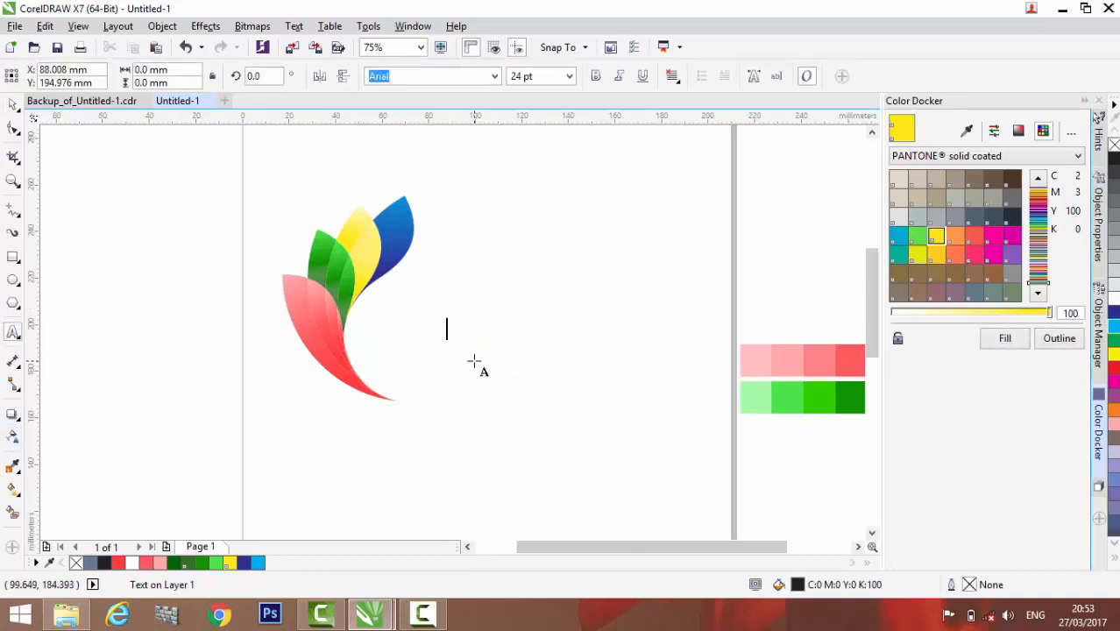
text(AK LOGO DESIGNER)
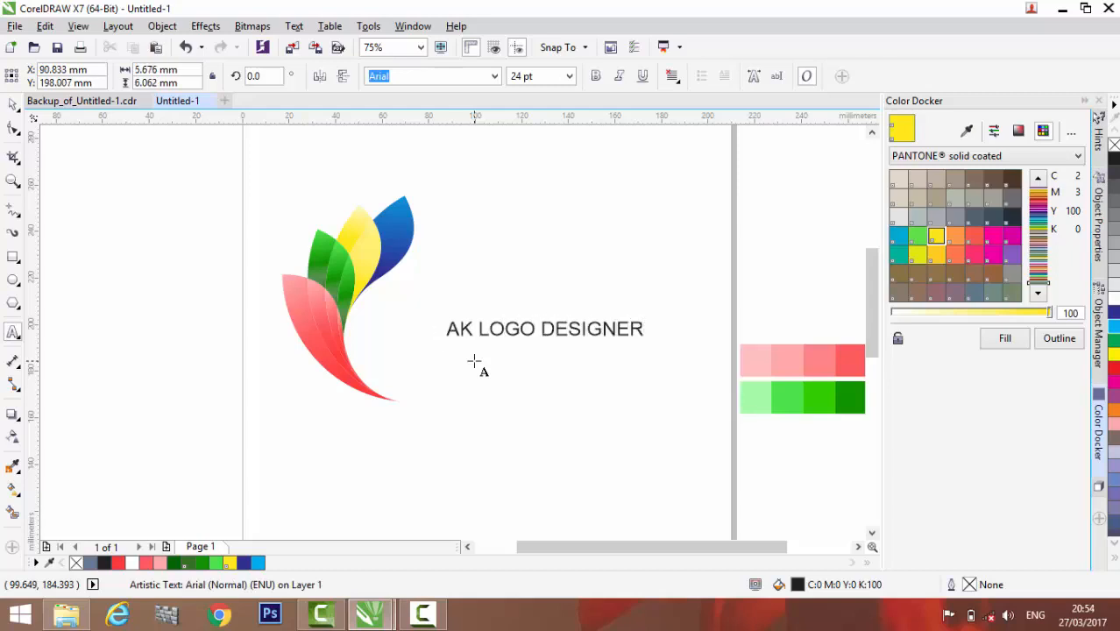
- Set the "AK LOGO DESIGNER" text in Hobo Std and move it closer to the leaf group
drag(646, 331, 440, 329)
click(494, 77)
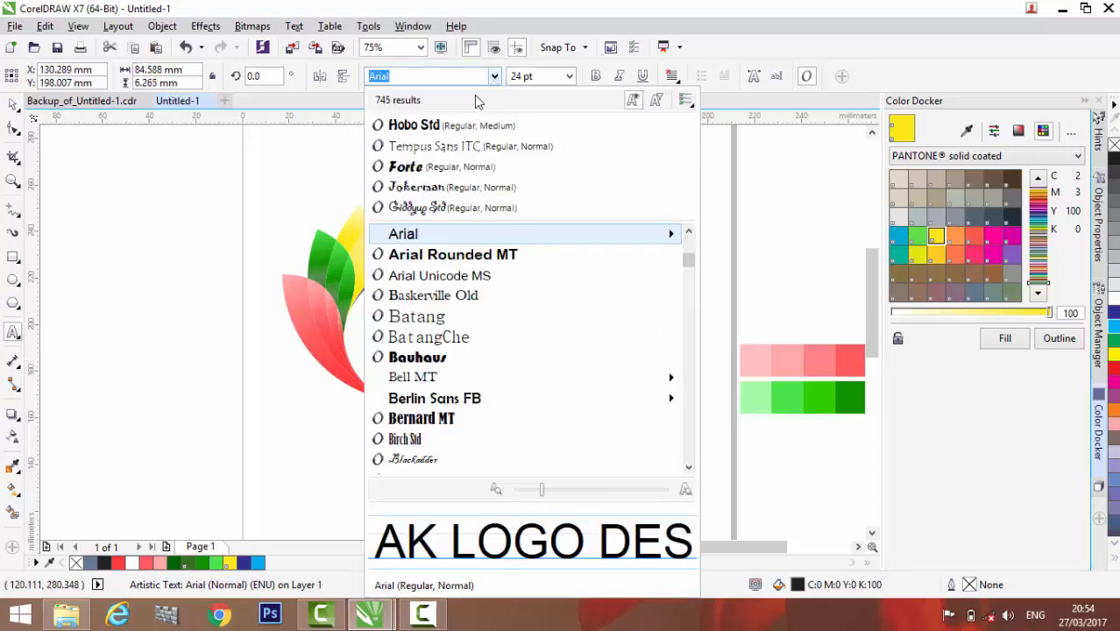
click(430, 123)
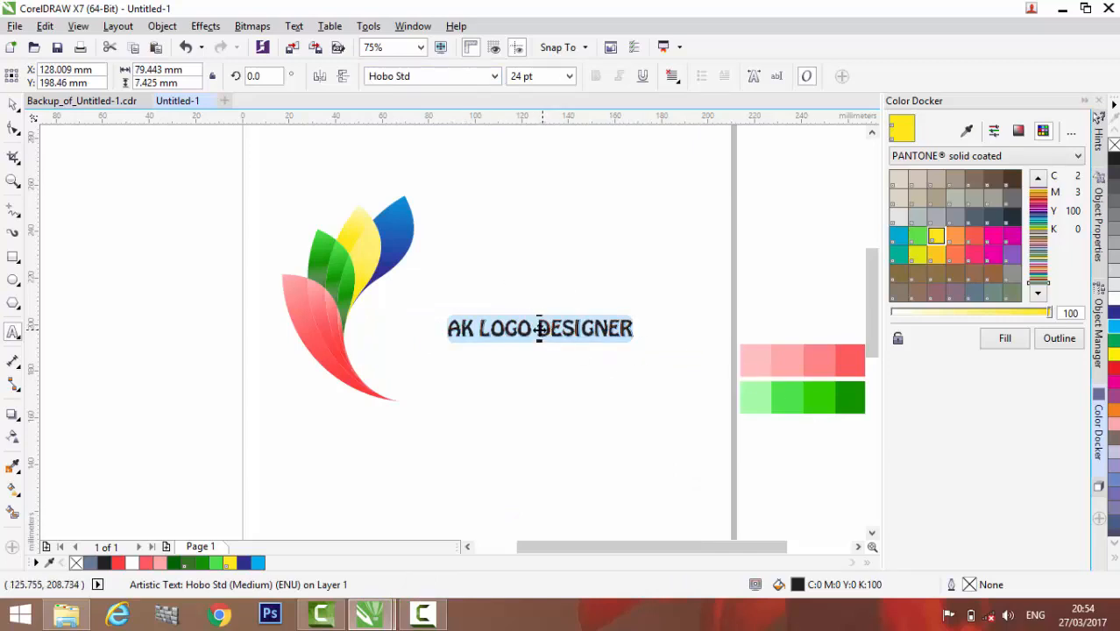
drag(541, 328, 518, 349)
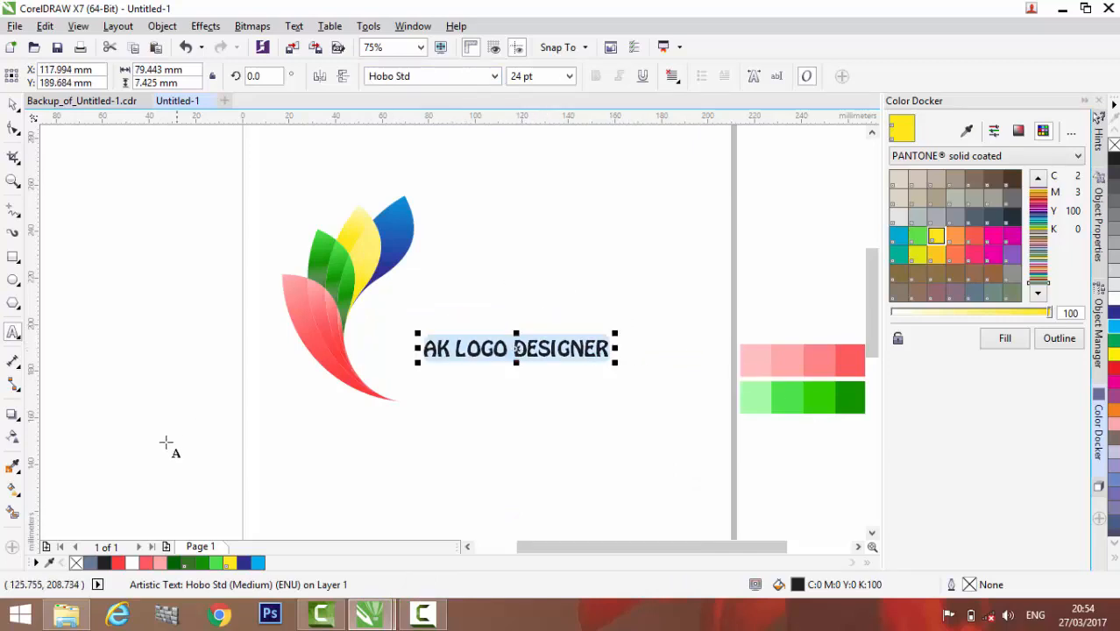
- Draw a left-to-right fountain fill across the "AK LOGO DESIGNER" text and colour its starting node green
click(11, 491)
drag(413, 344, 653, 352)
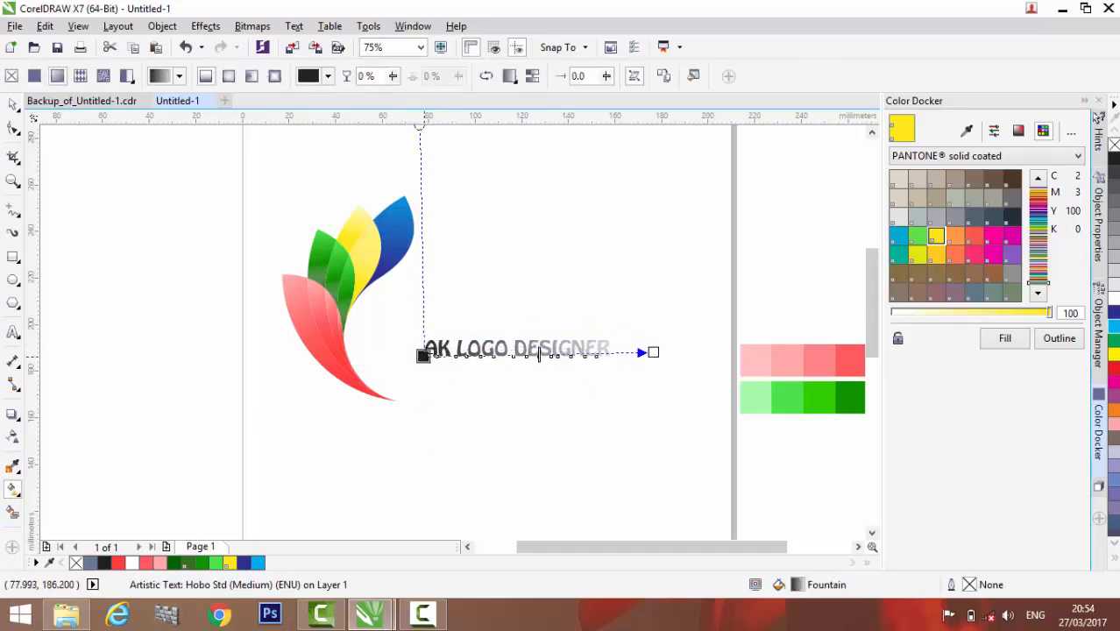
click(1114, 348)
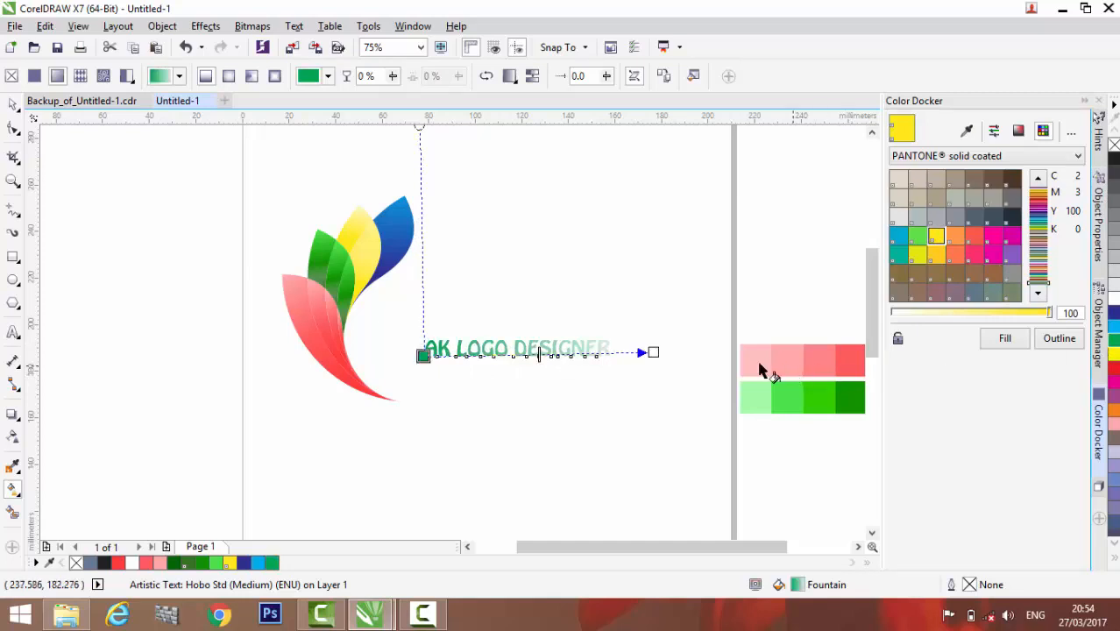
- Try red on the end node of the text's fountain fill, recolour it yellow and pull it slightly farther right
click(653, 353)
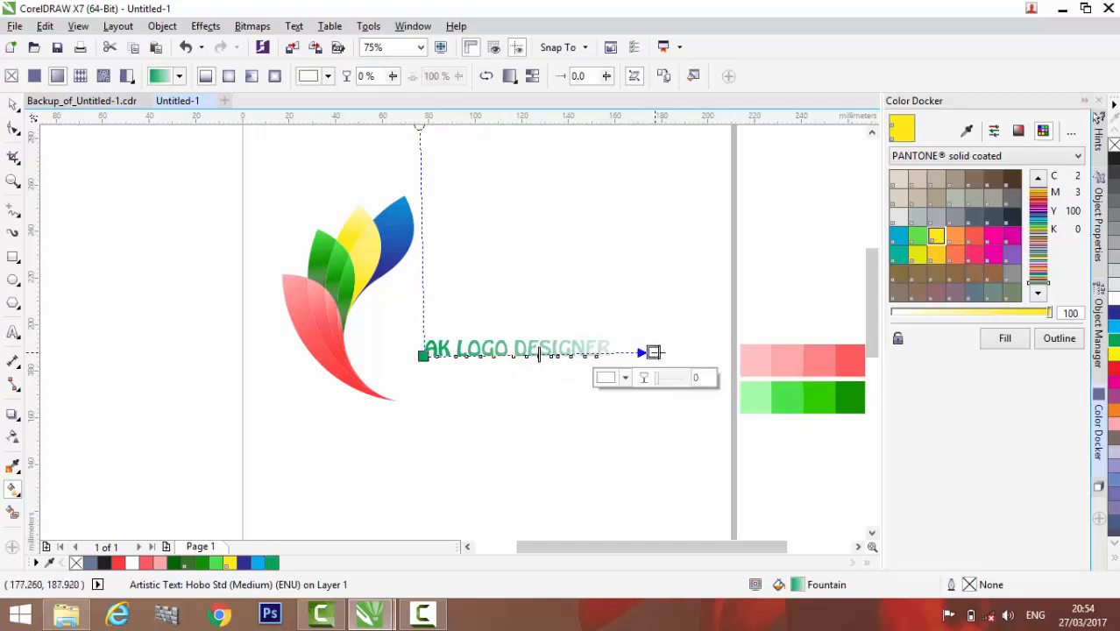
click(1113, 371)
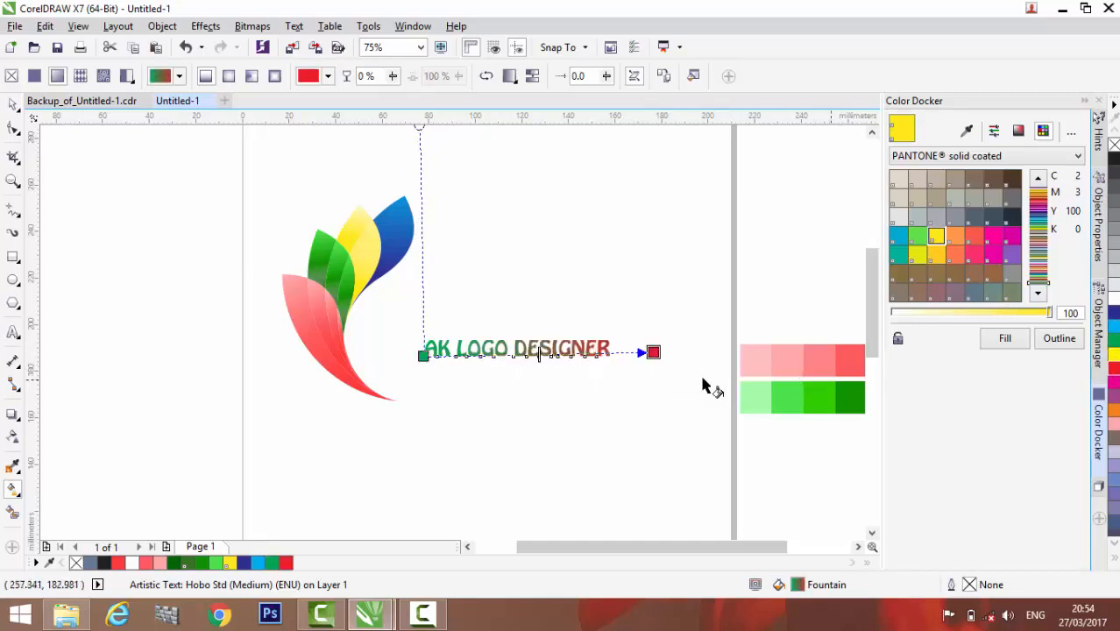
click(1114, 354)
drag(653, 352, 668, 353)
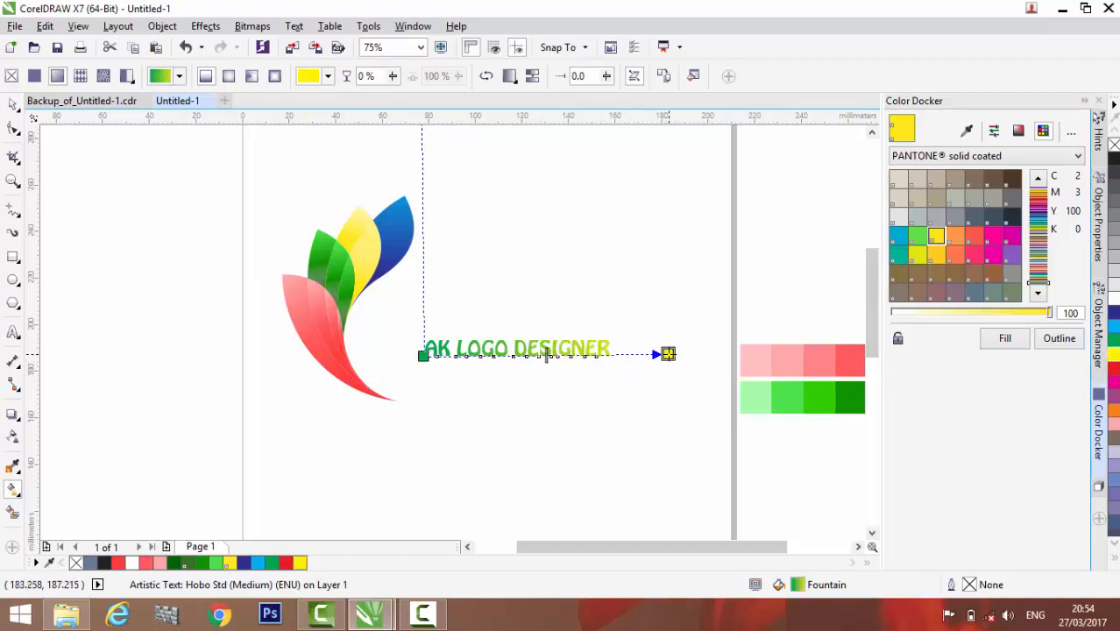
- Move the fill's start node under "LOGO" and colour it dark blue, and make the end node cyan with 75% transparency
drag(423, 355, 492, 354)
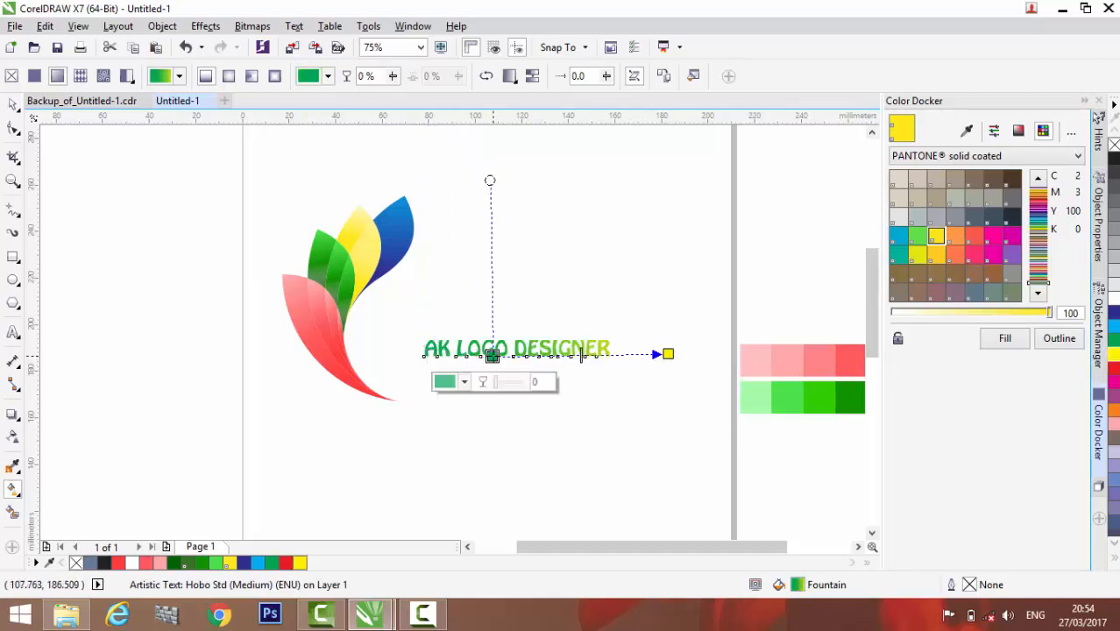
click(1115, 317)
click(668, 353)
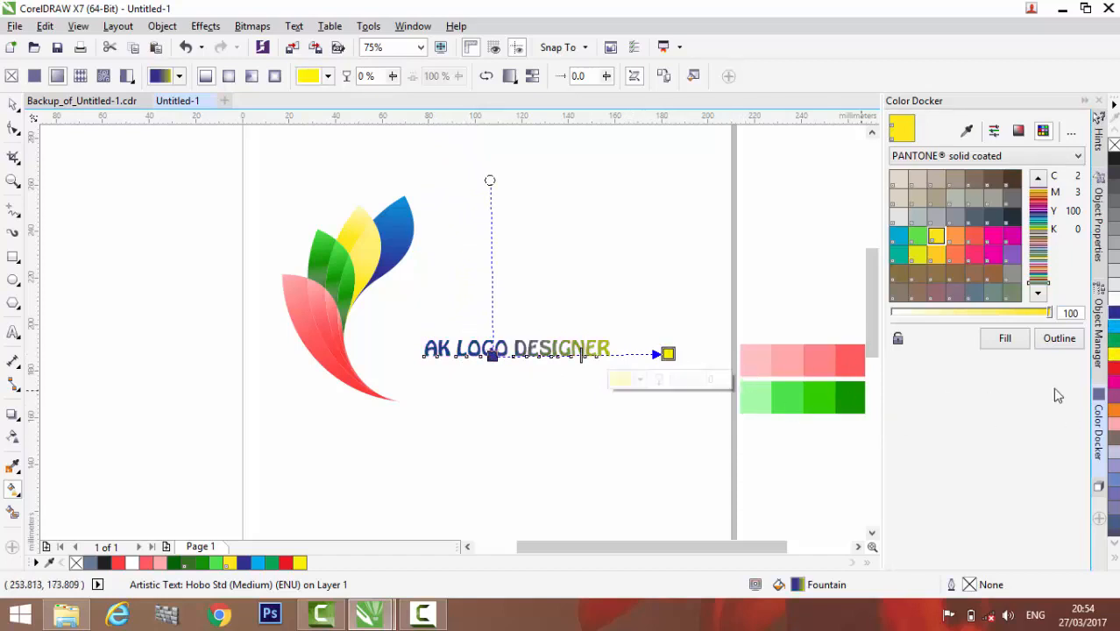
click(1114, 327)
click(692, 382)
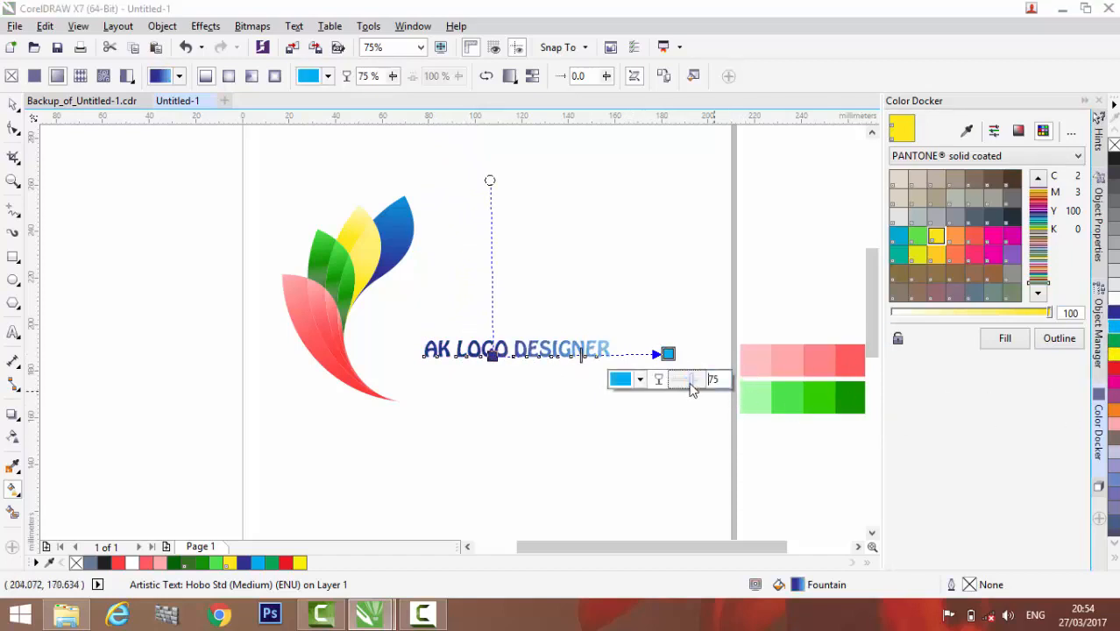
key(Escape)
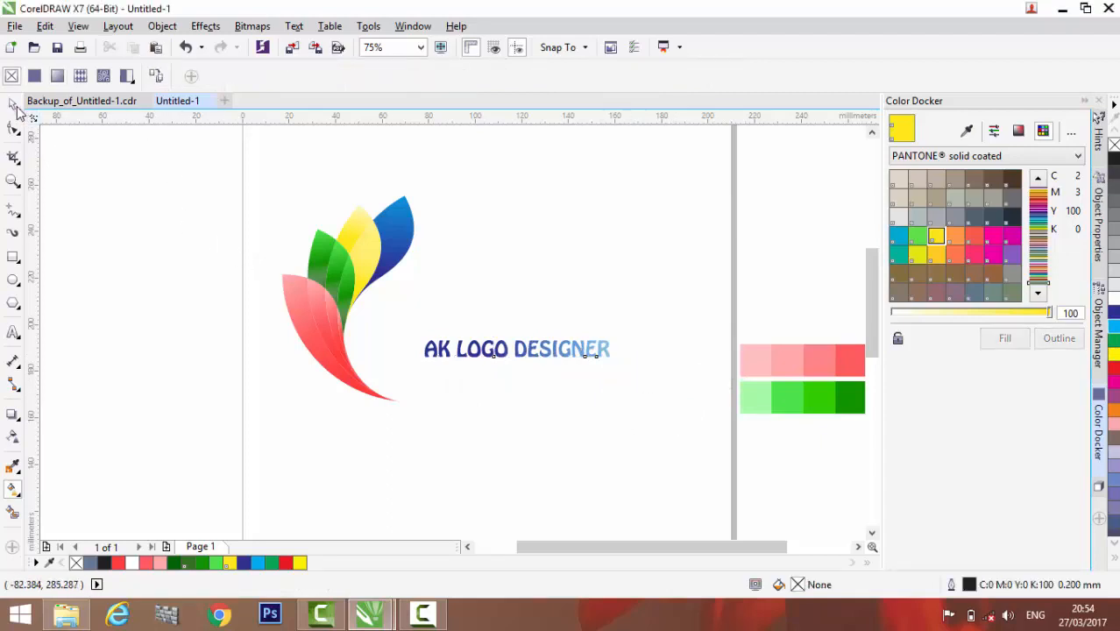
key(space)
- Stretch the "AK LOGO DESIGNER" text to about 93 by 20 mm, and scale it down to about 44 by 10 mm beside the leaves' lower tip
scroll(358, 332, down, 1)
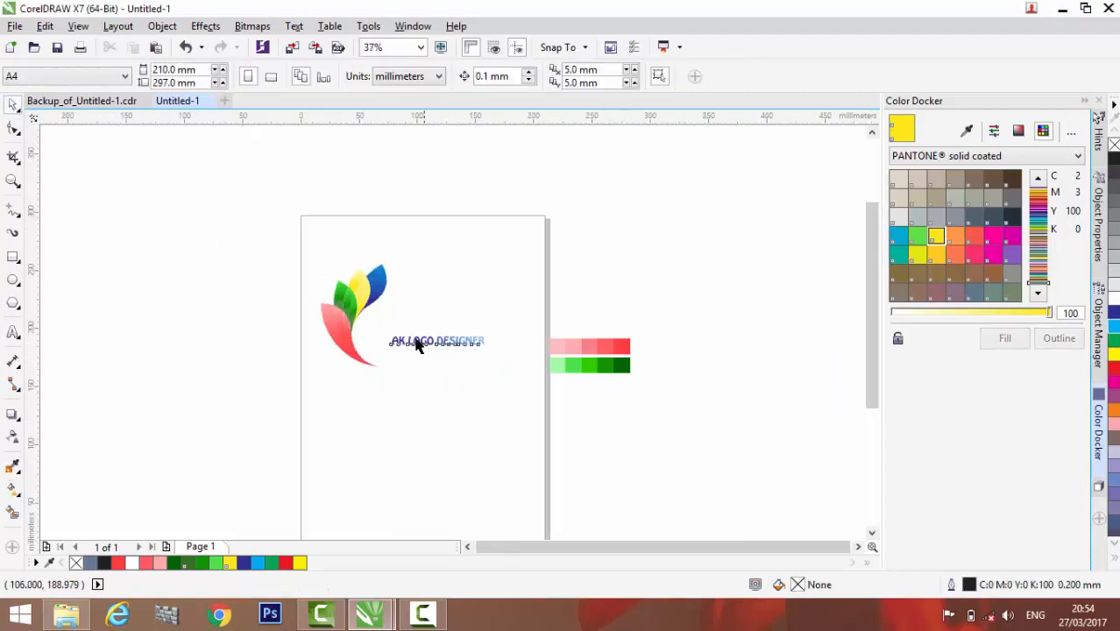
click(418, 344)
key(Escape)
scroll(370, 315, up, 1)
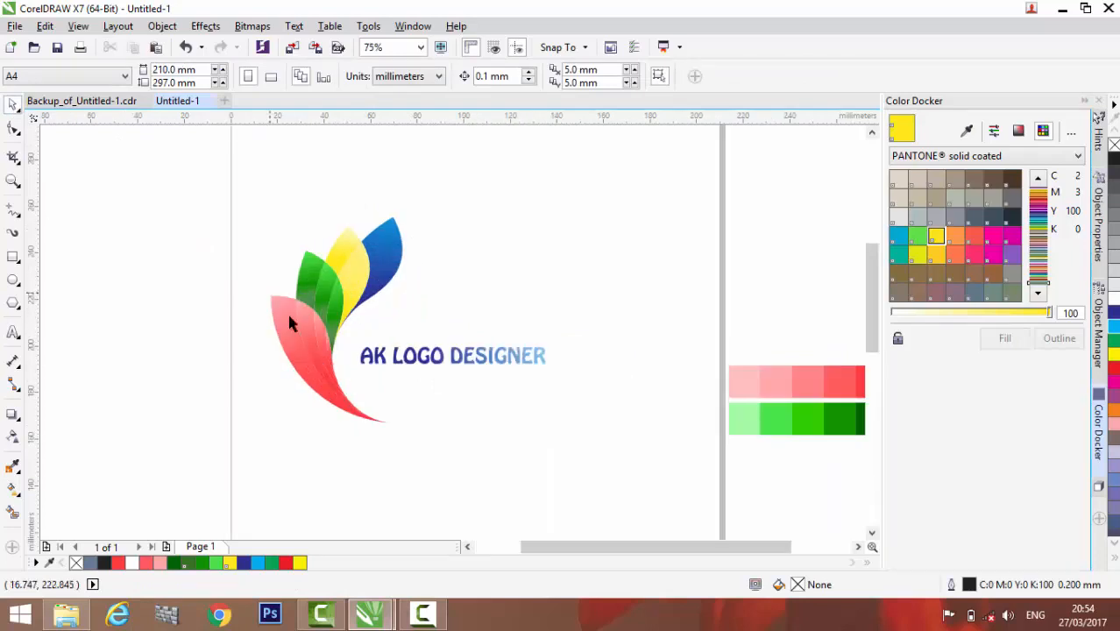
click(536, 356)
drag(553, 339, 583, 336)
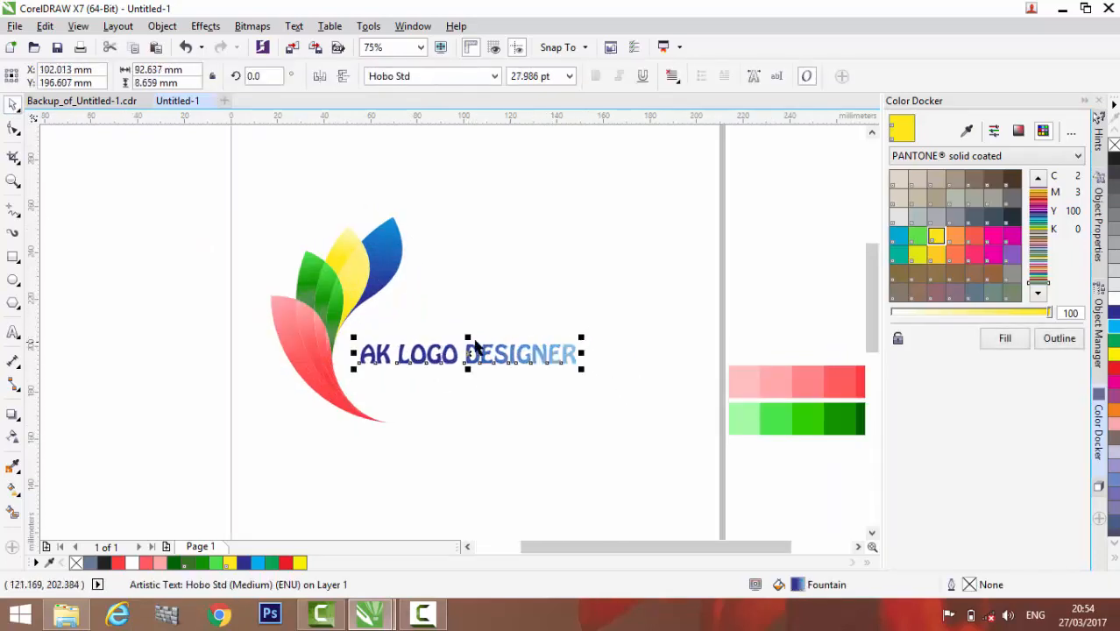
drag(468, 335, 468, 310)
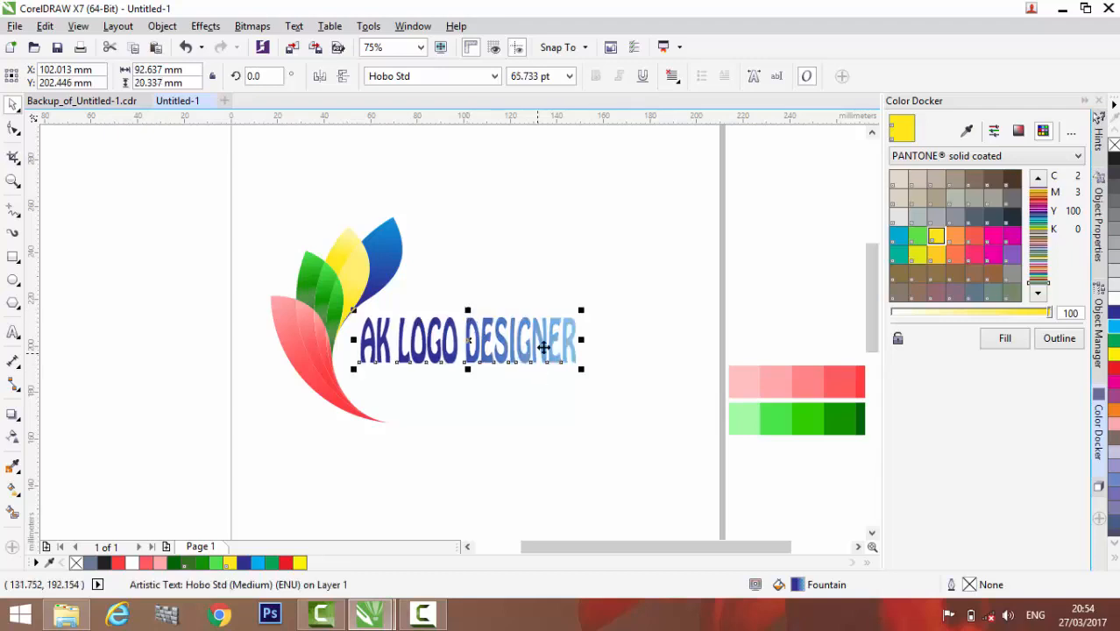
drag(580, 311, 426, 394)
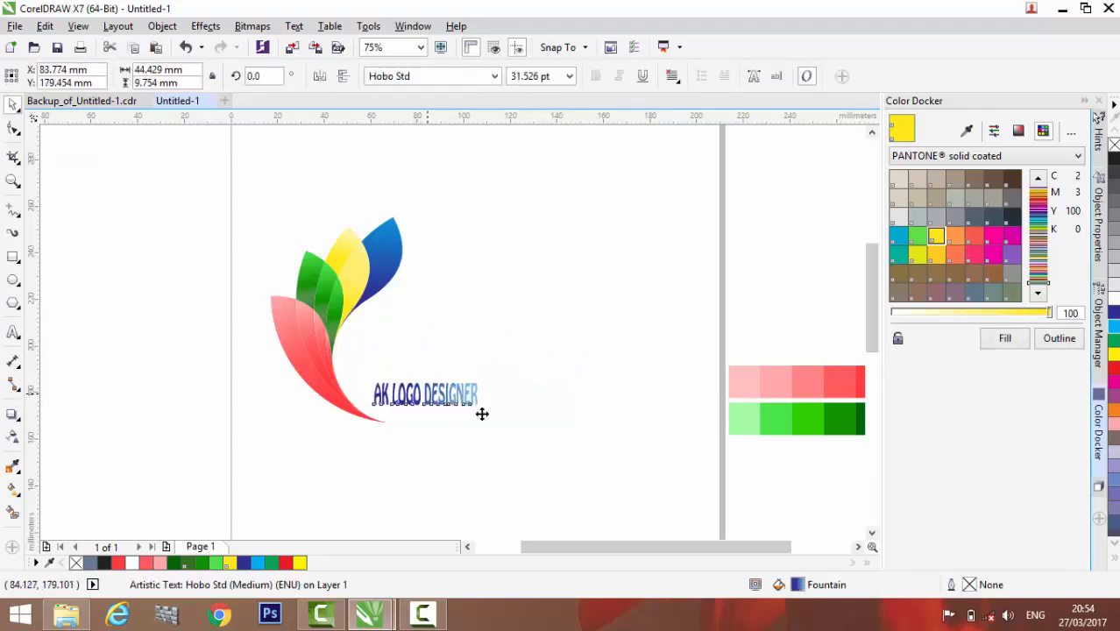
click(537, 430)
- Group the leaves with the "AK LOGO DESIGNER" text and move the whole logo slightly to the right and up
drag(194, 145, 574, 519)
click(719, 77)
click(579, 282)
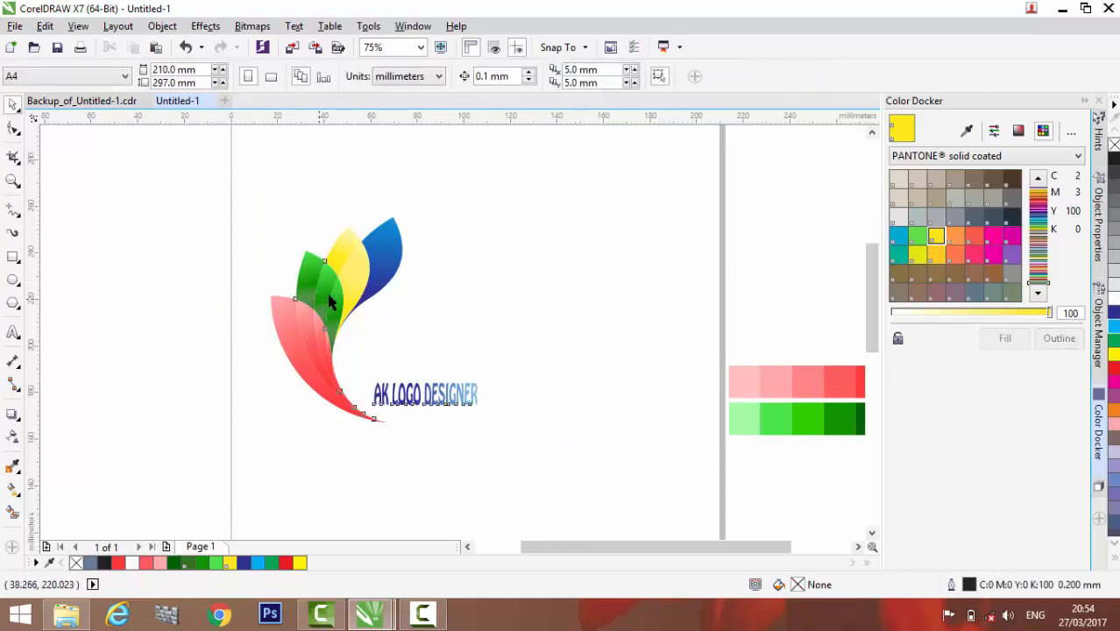
drag(328, 295, 368, 287)
click(576, 317)
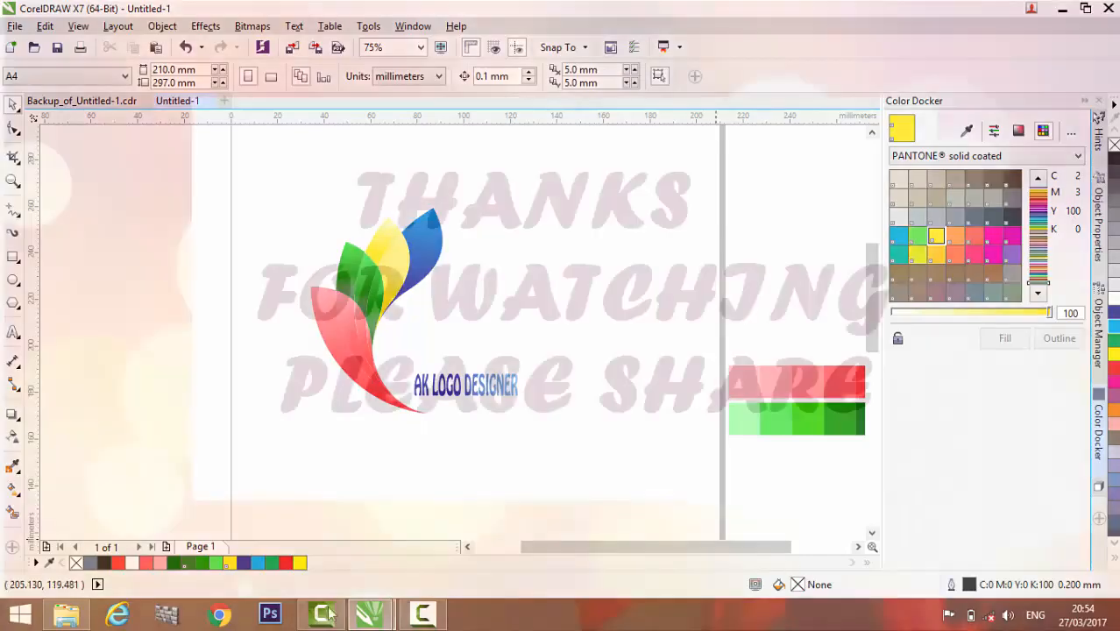